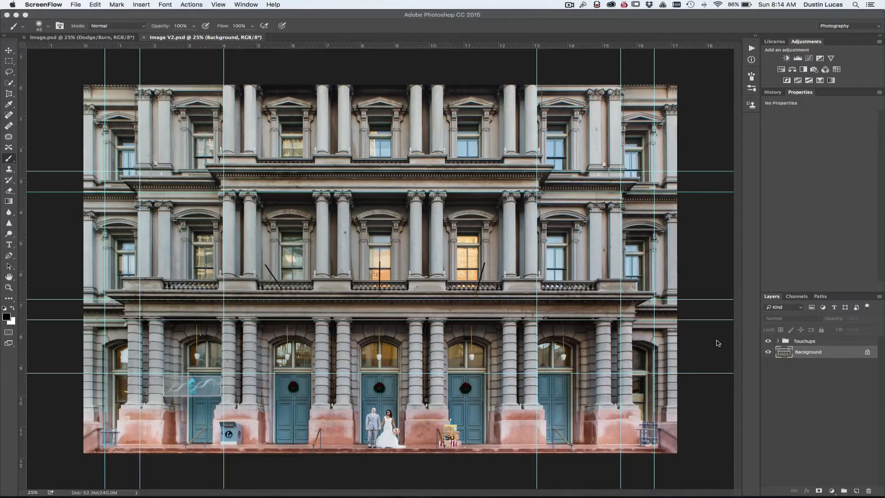
# Step: Compare the building photo without and with the Touchups group, and check the group's contents
pyautogui.click(768, 341)
pyautogui.click(768, 341)
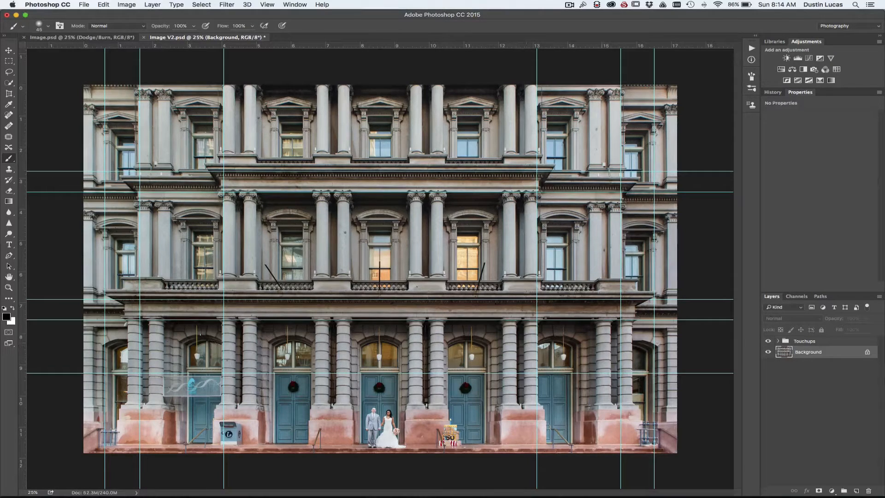
pyautogui.click(778, 341)
pyautogui.click(778, 341)
pyautogui.click(223, 5)
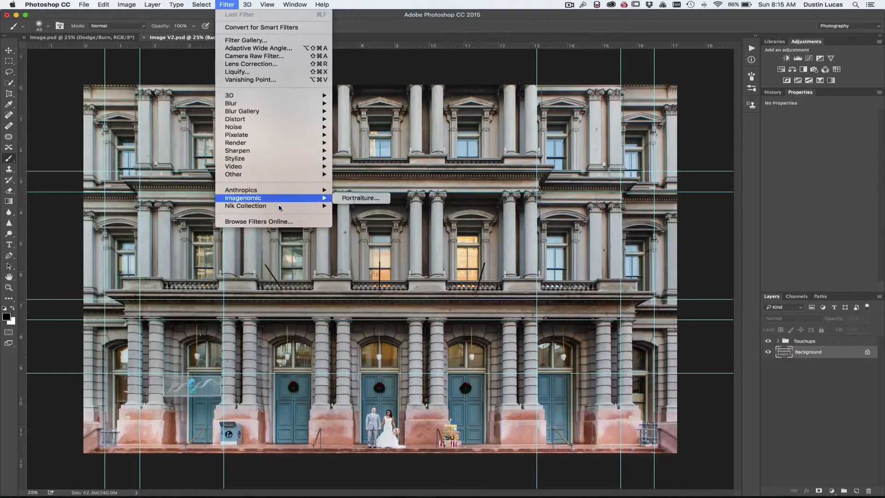
pyautogui.moveTo(279, 209)
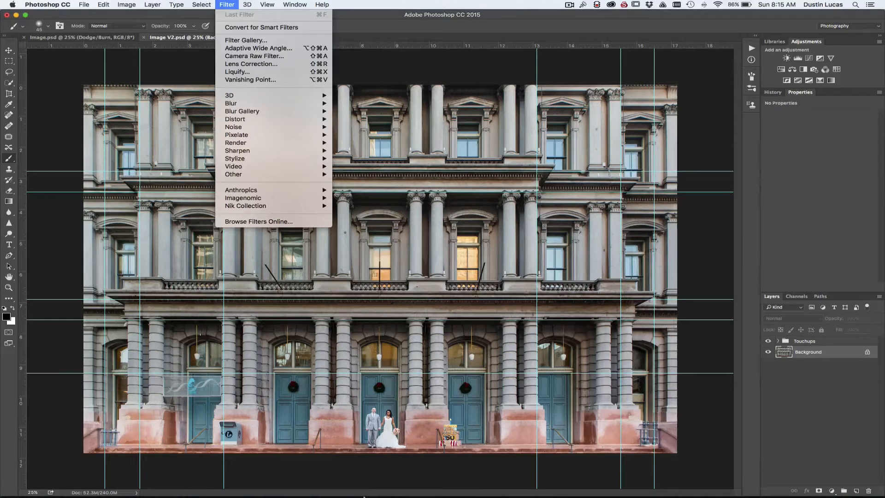
pyautogui.click(367, 479)
pyautogui.moveTo(367, 497)
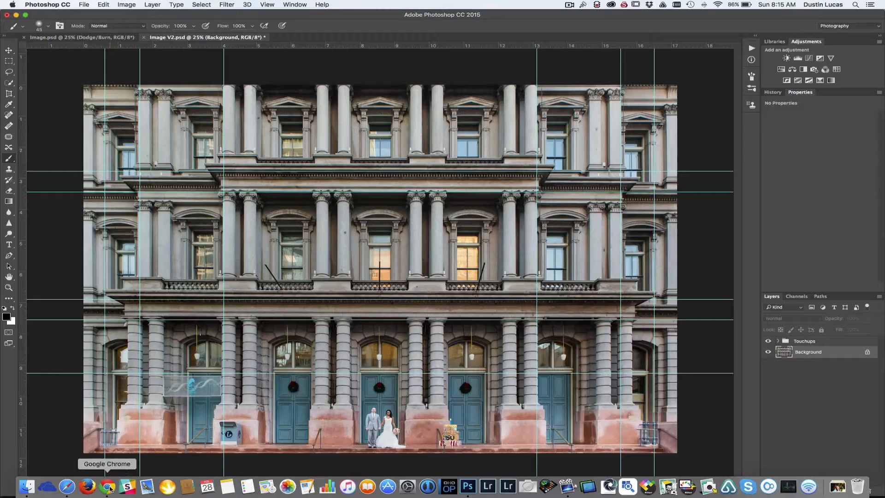
pyautogui.click(108, 487)
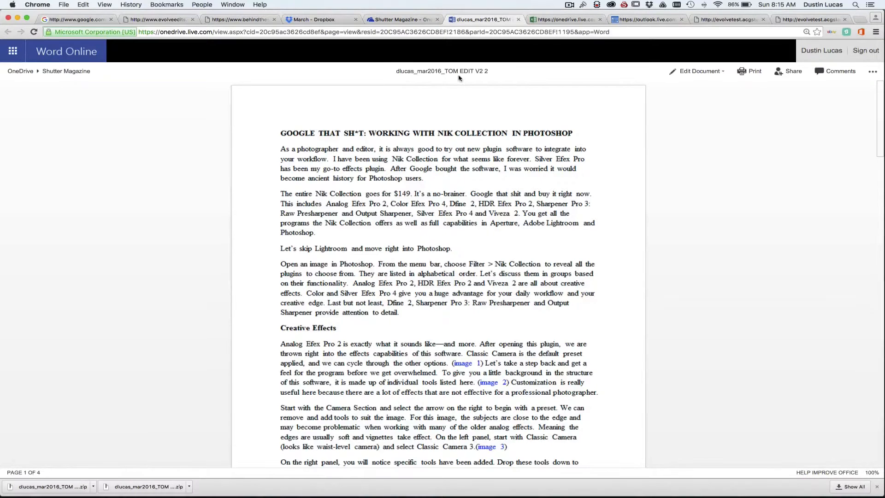
pyautogui.click(63, 20)
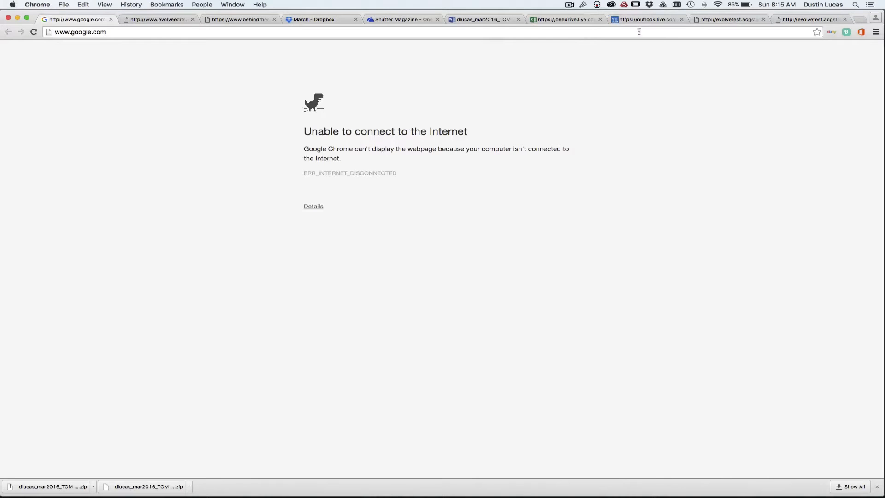
# Step: Switch to Safari and bring up the Google Nik Collection product page
pyautogui.press('super+Tab')
pyautogui.press('super+Tab')
pyautogui.click(489, 268)
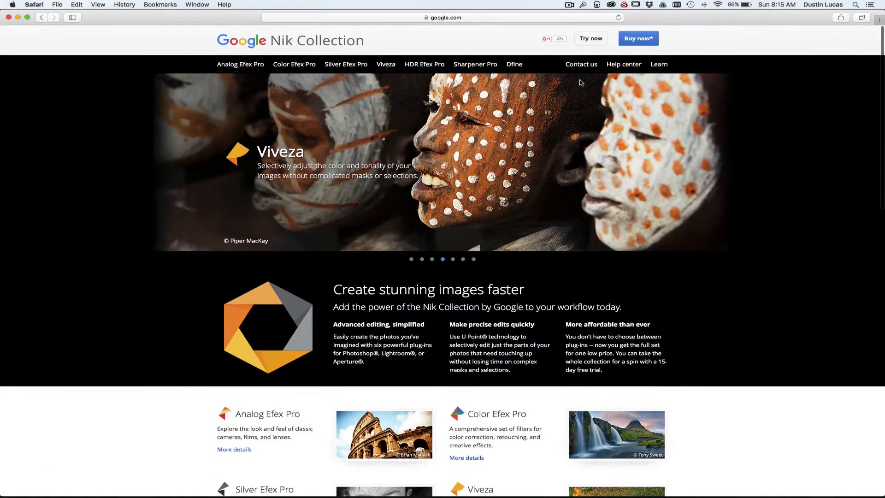
# Step: Check the purchase page for the Nik Collection and return to the product page
pyautogui.click(639, 39)
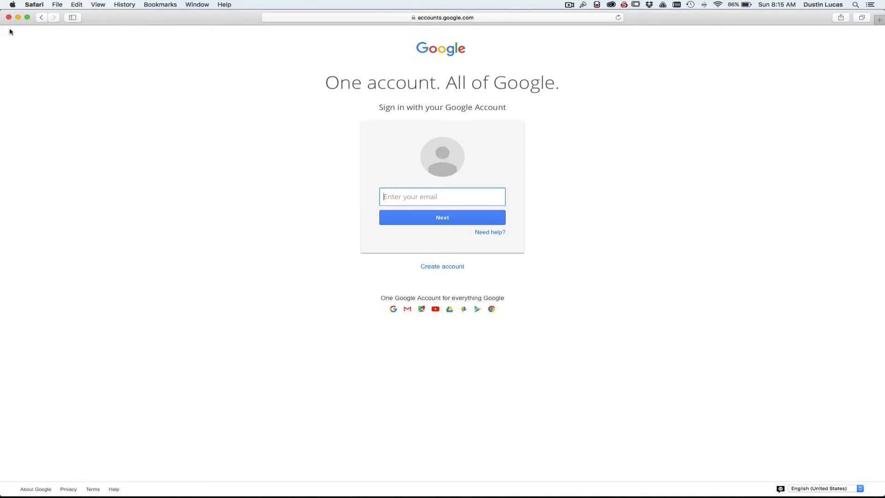
pyautogui.click(40, 18)
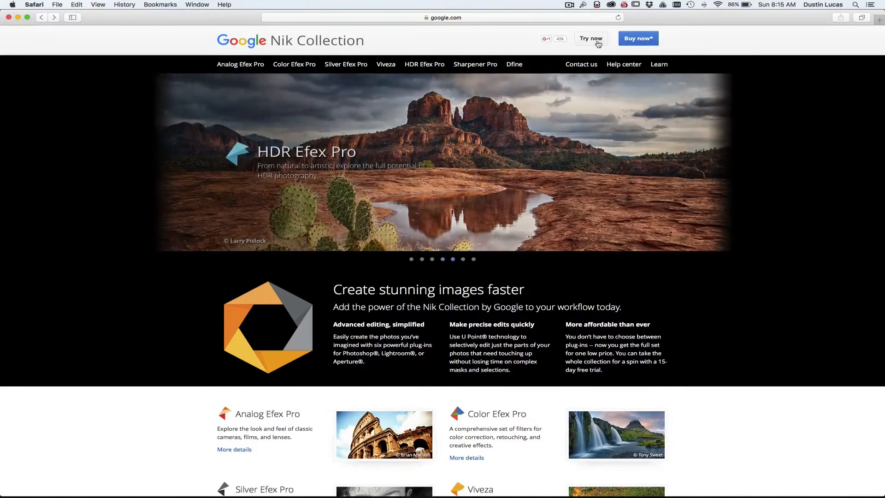
pyautogui.click(597, 43)
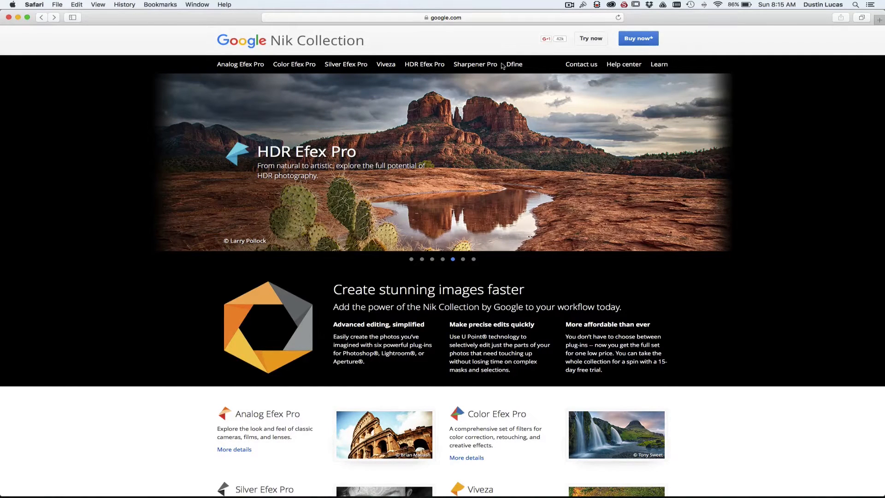
# Step: Review the plug-ins and their descriptions listed on the Nik Collection product page
pyautogui.scroll(-2, 477, 183)
pyautogui.scroll(-4, 477, 183)
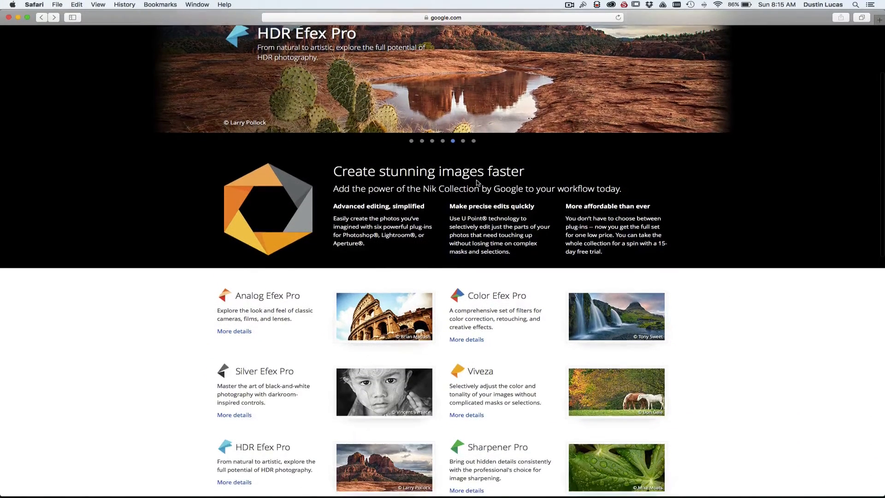
pyautogui.scroll(-5, 477, 182)
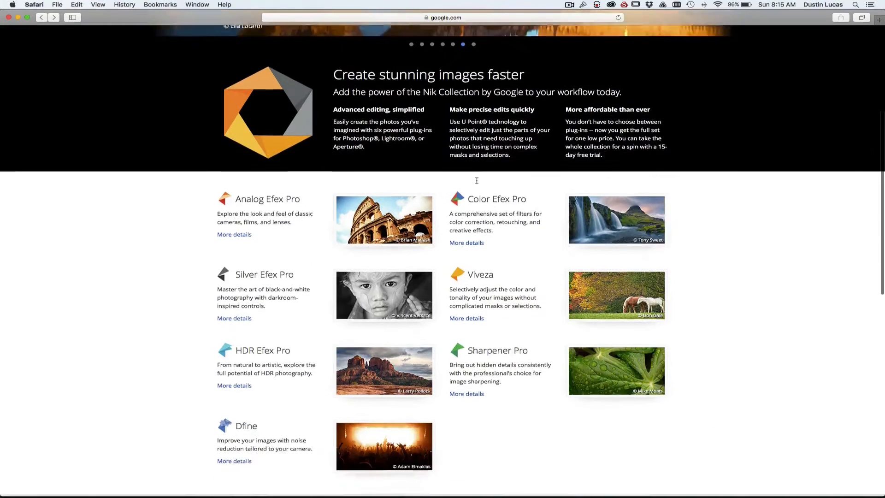
pyautogui.scroll(-1, 477, 180)
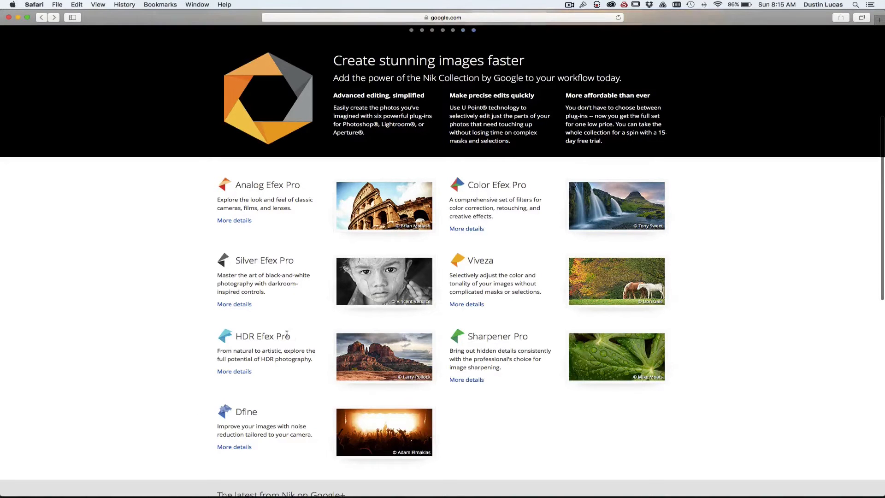
pyautogui.scroll(-1, 295, 341)
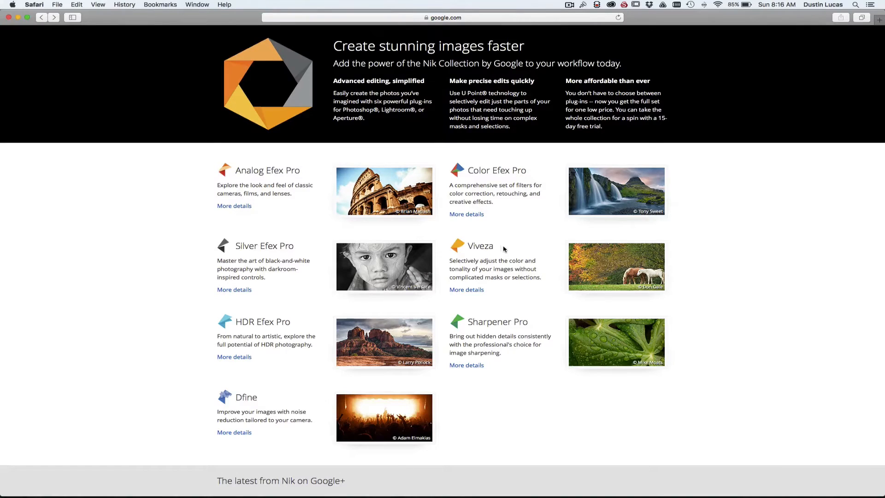
# Step: Return to Photoshop, open the Background layer in the Analog Efex Pro 2 filter, and enlarge its window to fill the screen
pyautogui.press('super+Tab')
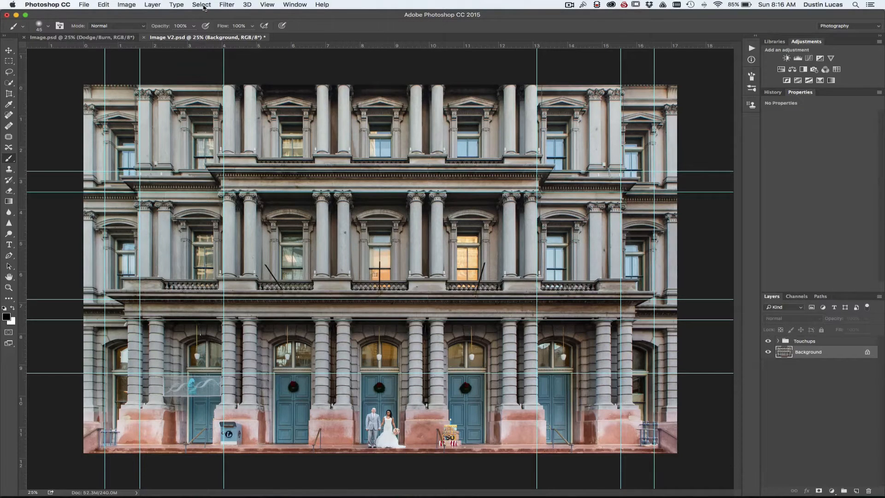
pyautogui.click(225, 4)
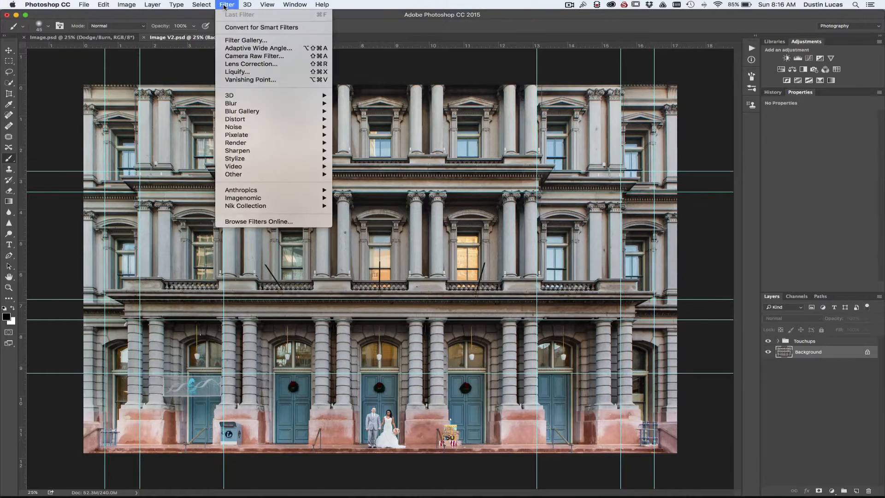
pyautogui.moveTo(263, 206)
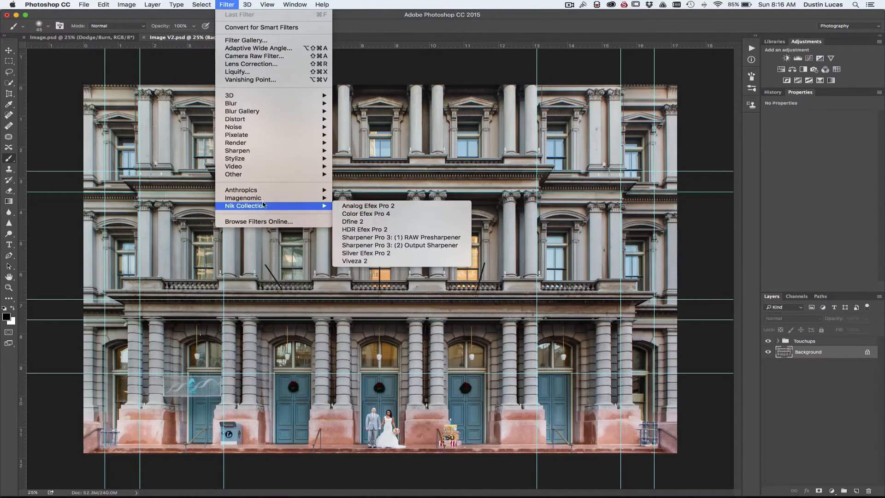
pyautogui.click(349, 206)
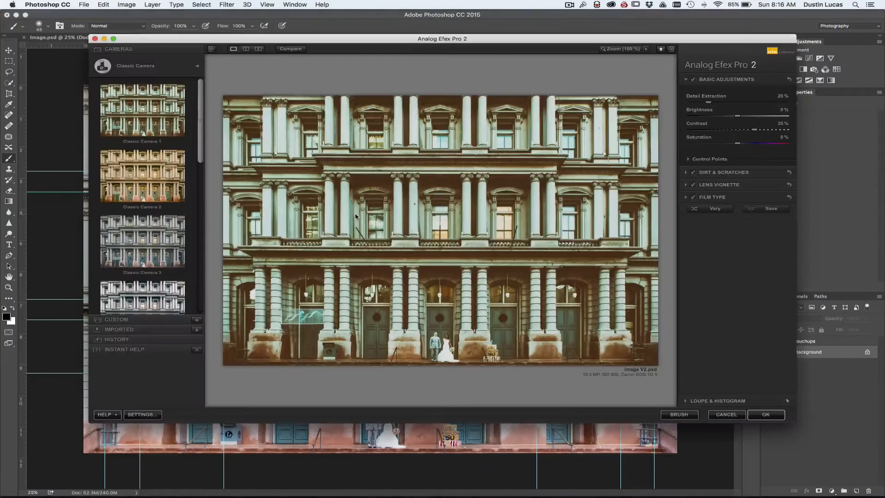
pyautogui.doubleClick(374, 40)
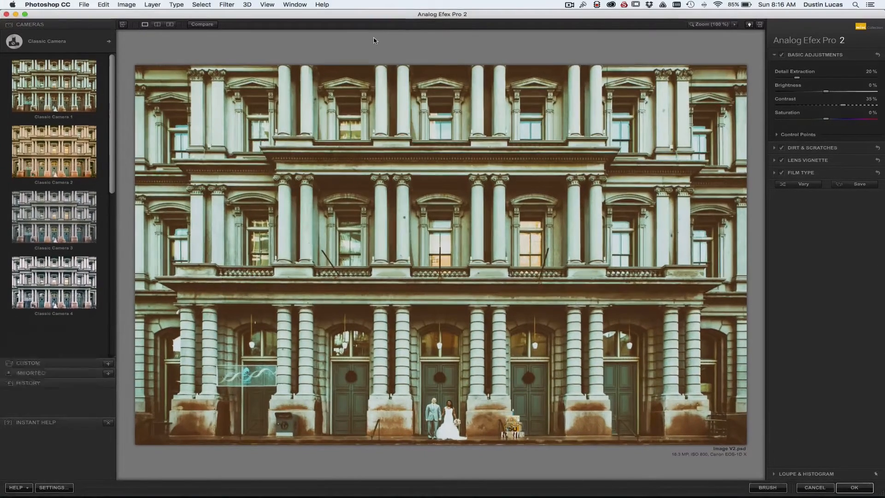
# Step: Browse the Classic Camera presets and try Classic Camera 6 on the photo
pyautogui.click(73, 89)
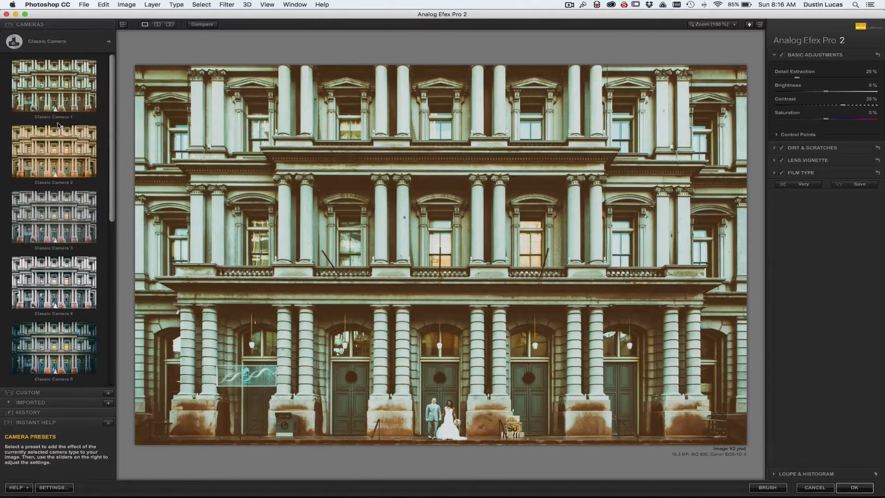
pyautogui.scroll(-10, 59, 129)
pyautogui.scroll(5, 55, 138)
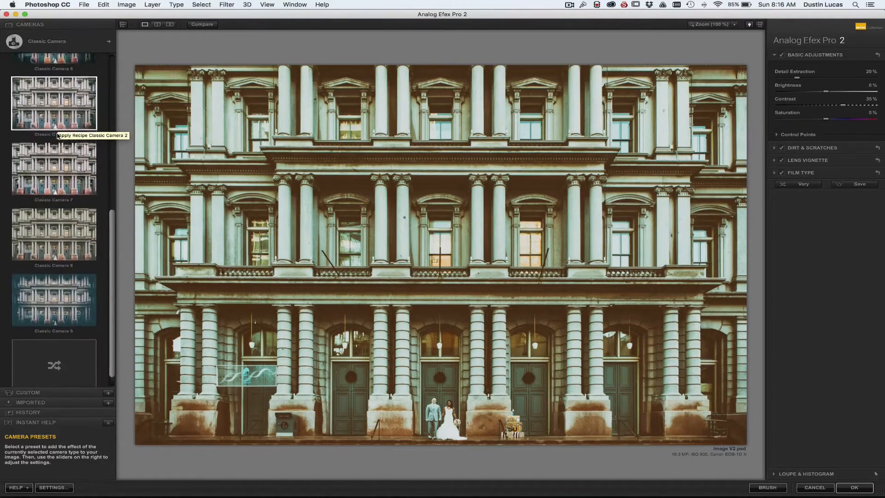
pyautogui.click(52, 143)
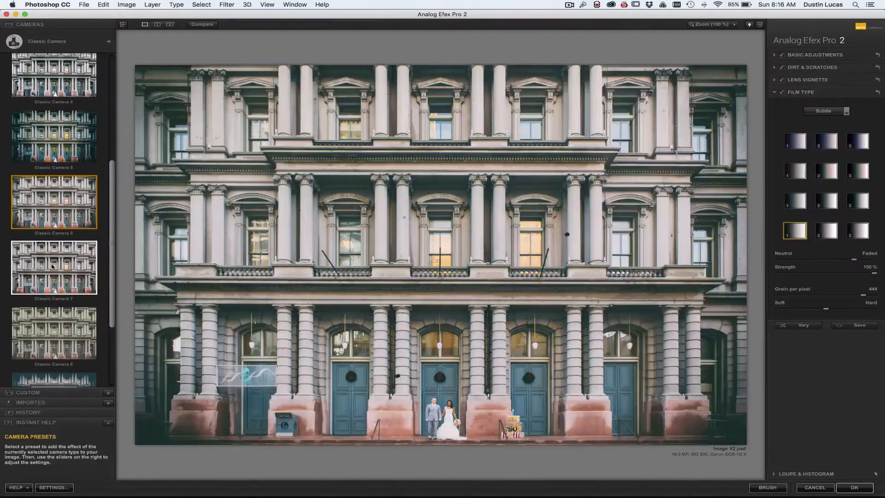
# Step: Try the Classic Camera 9 preset on the photo, followed by a random "I'm feeling lucky" look
pyautogui.scroll(-5, 53, 267)
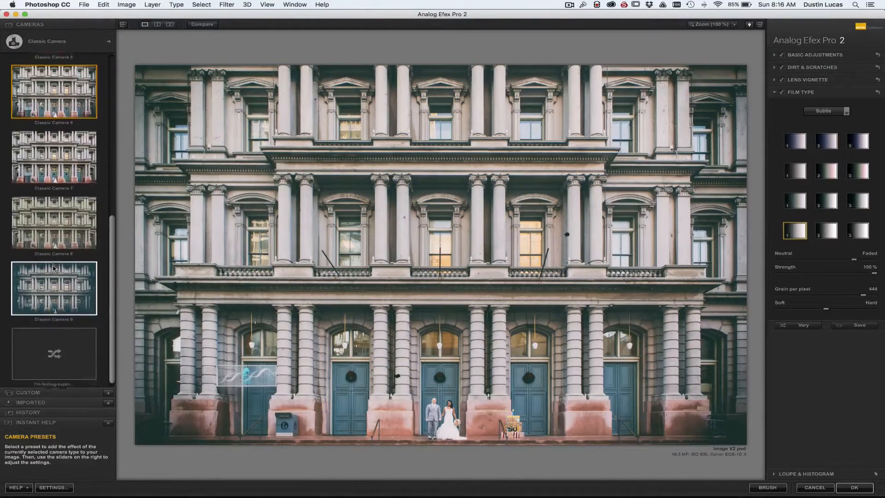
pyautogui.click(54, 271)
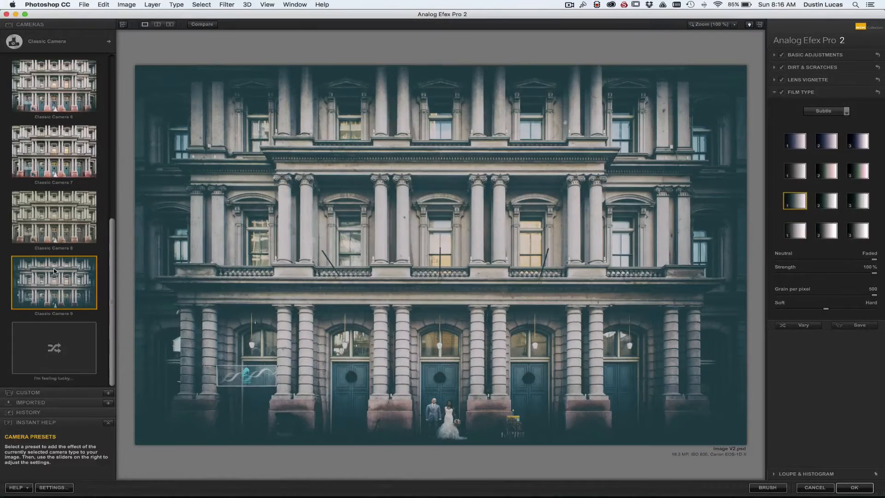
pyautogui.scroll(1, 55, 277)
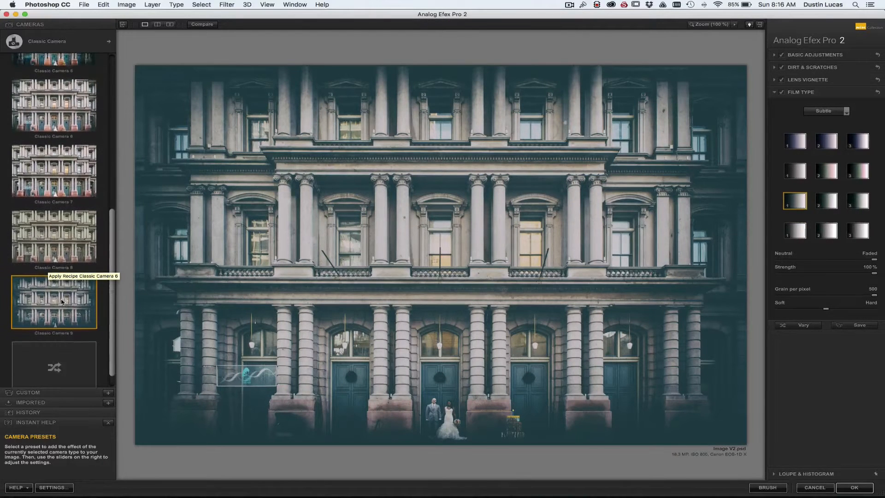
pyautogui.scroll(-1, 69, 345)
pyautogui.click(54, 367)
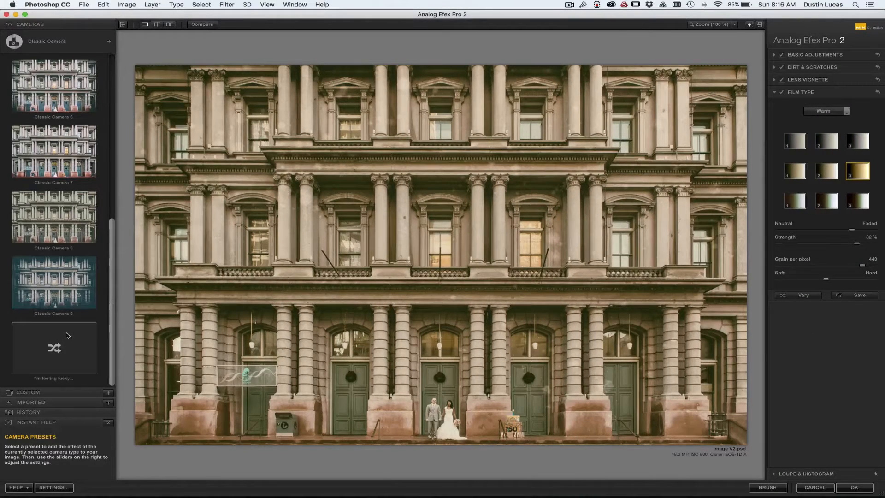
pyautogui.scroll(5, 68, 335)
pyautogui.scroll(6, 69, 335)
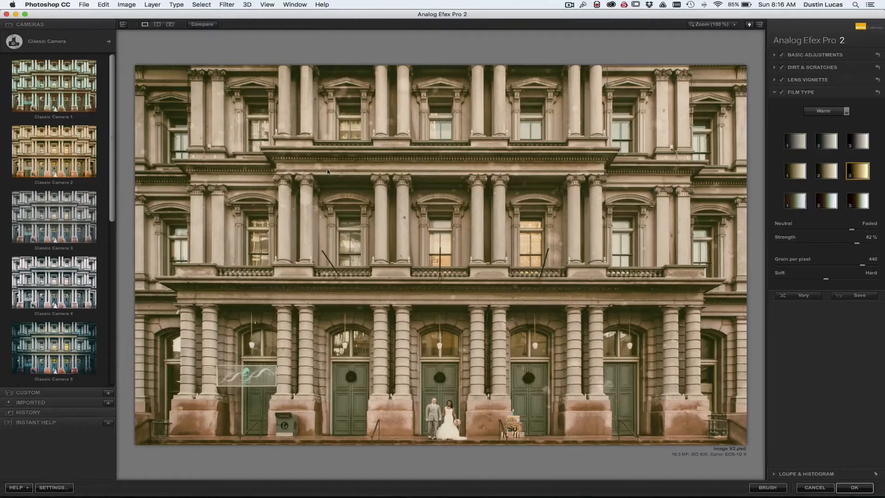
# Step: Change the tool combination to Wet Plate and apply the Wet Plate 1 preset
pyautogui.click(59, 42)
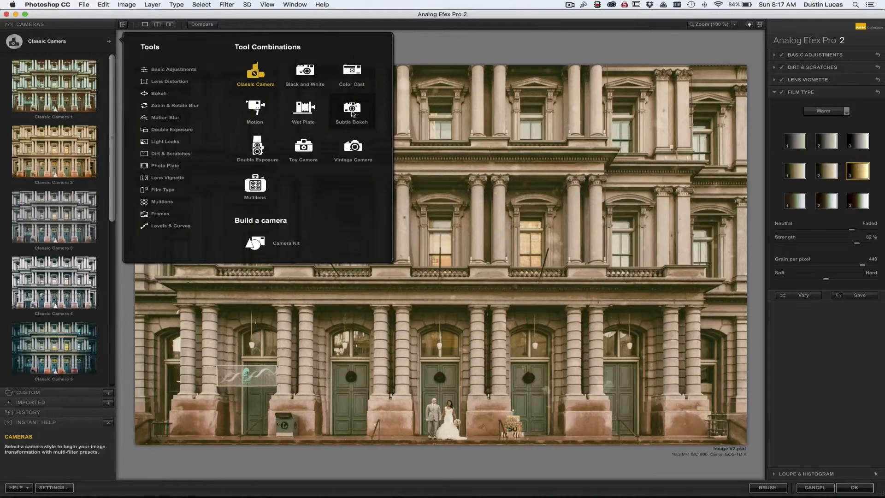
pyautogui.click(304, 113)
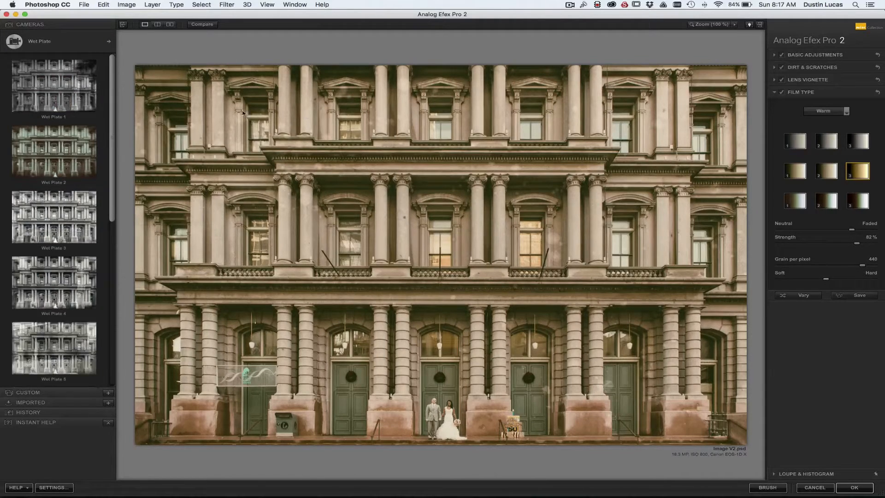
pyautogui.click(78, 91)
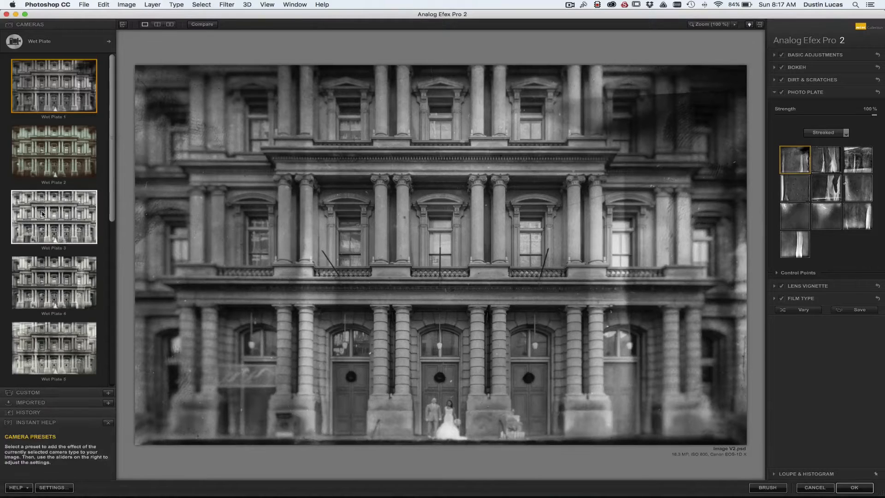
# Step: Change to the Camera Kit and turn off the Photo Plate, Dirt & Scratches and Bokeh effects
pyautogui.click(76, 42)
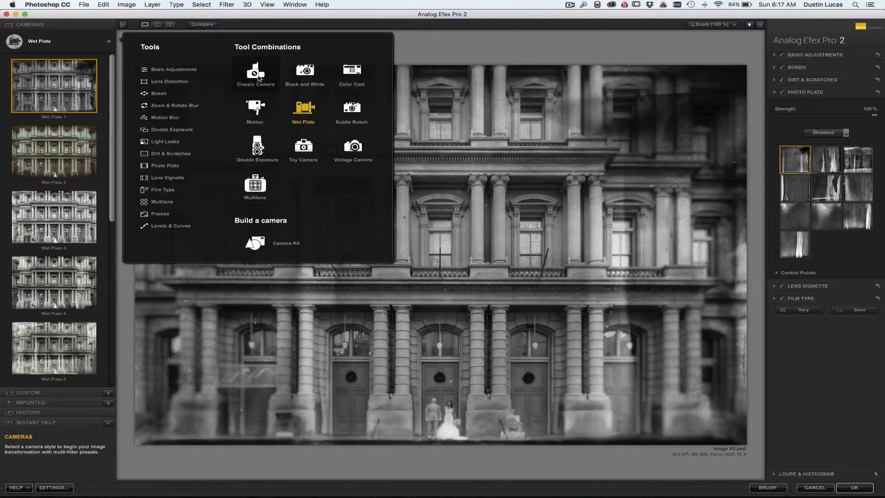
pyautogui.click(294, 247)
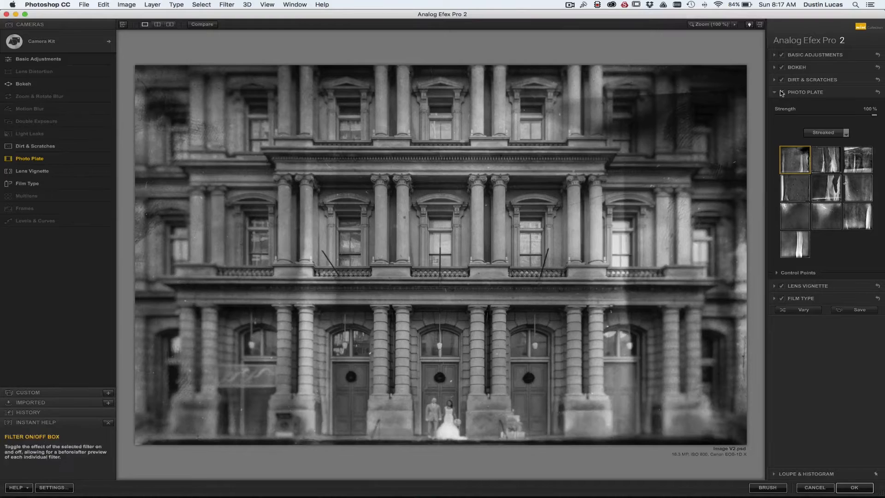
pyautogui.click(781, 92)
pyautogui.click(781, 80)
pyautogui.click(782, 67)
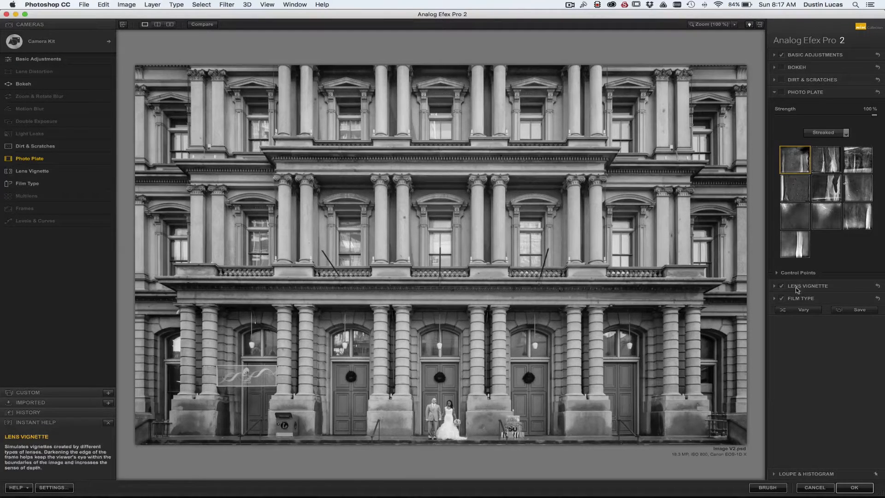
# Step: Preview the photo with Lens Vignette off and on, and add the Lens Distortion tool to the camera kit
pyautogui.click(780, 286)
pyautogui.click(780, 286)
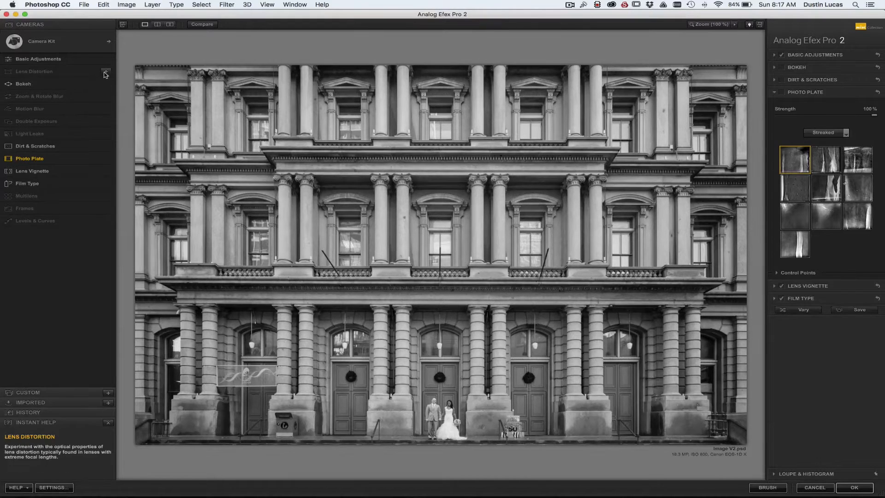
pyautogui.click(106, 73)
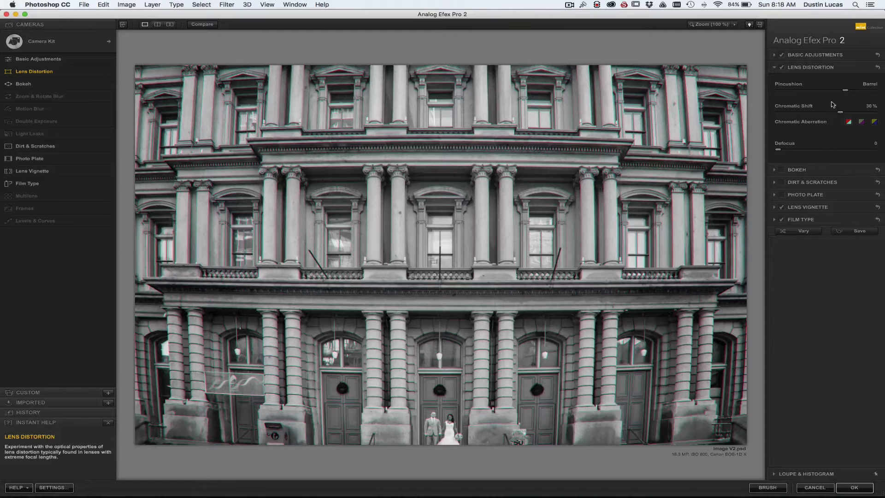
# Step: Set the chromatic shift in Lens Distortion to 0% and leave the Lens Distortion effect turned off
pyautogui.click(782, 69)
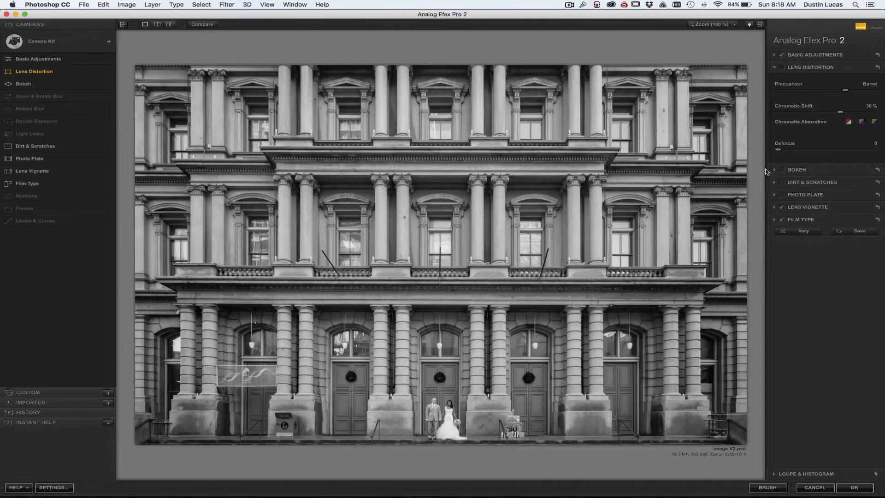
pyautogui.click(782, 69)
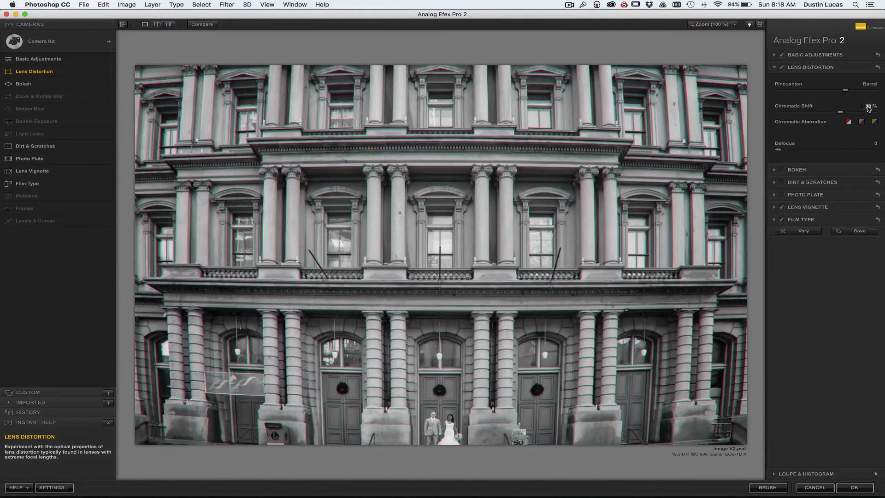
pyautogui.press('Return')
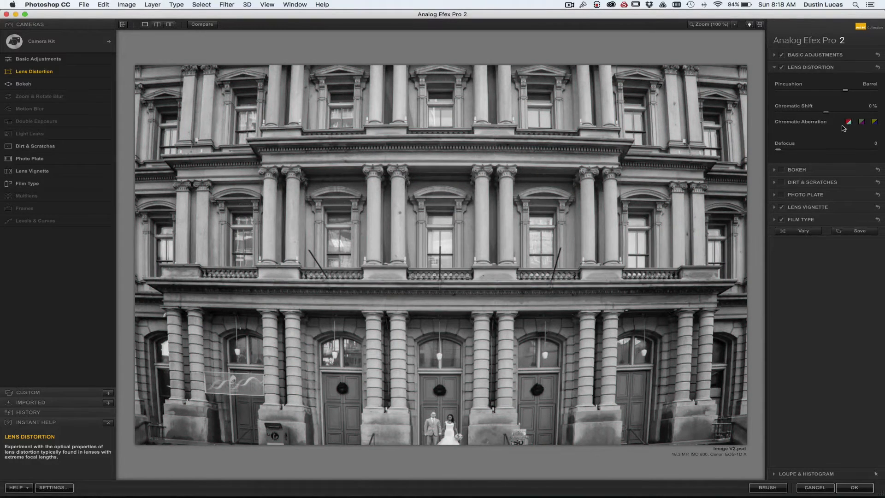
pyautogui.press('Tab')
pyautogui.press('Tab')
pyautogui.click(782, 67)
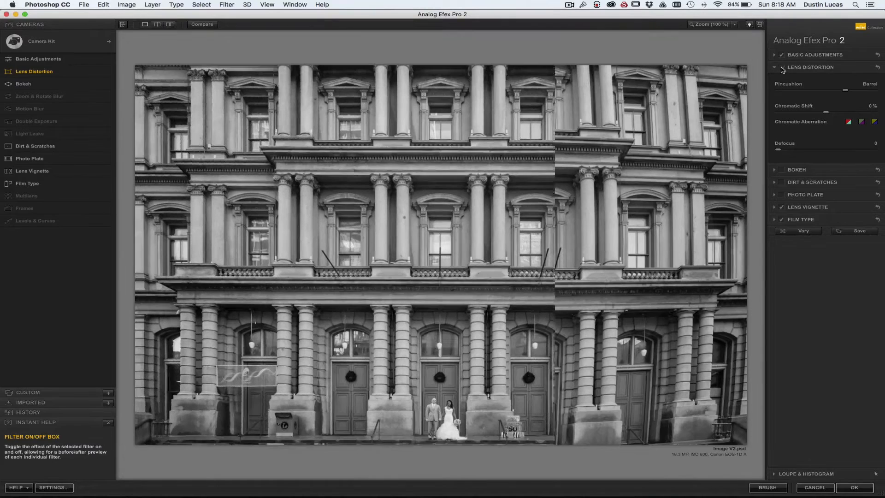
pyautogui.click(774, 68)
# Step: Add a Basic Adjustments control point on the bride's dress and shrink its area of effect to 9%
pyautogui.click(778, 55)
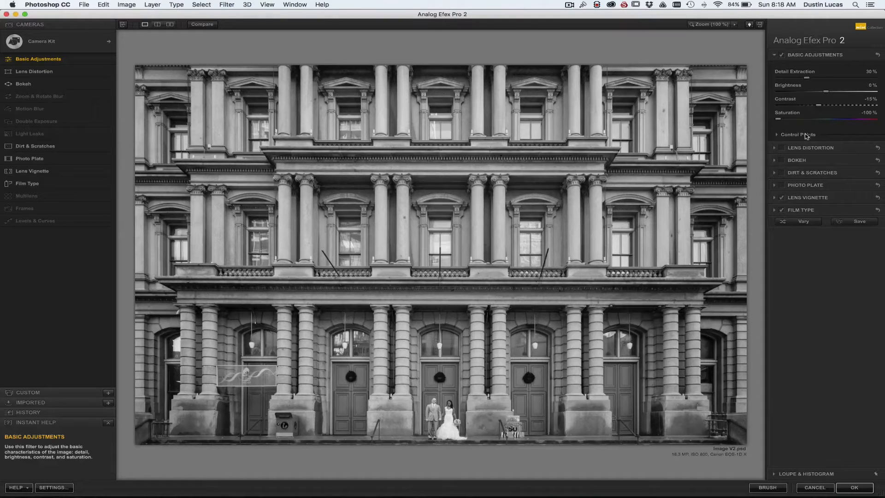
pyautogui.click(778, 135)
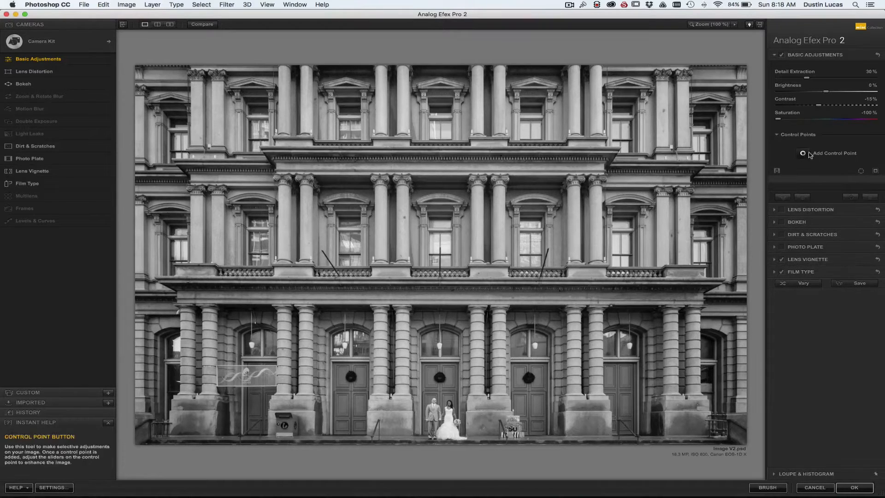
pyautogui.click(803, 154)
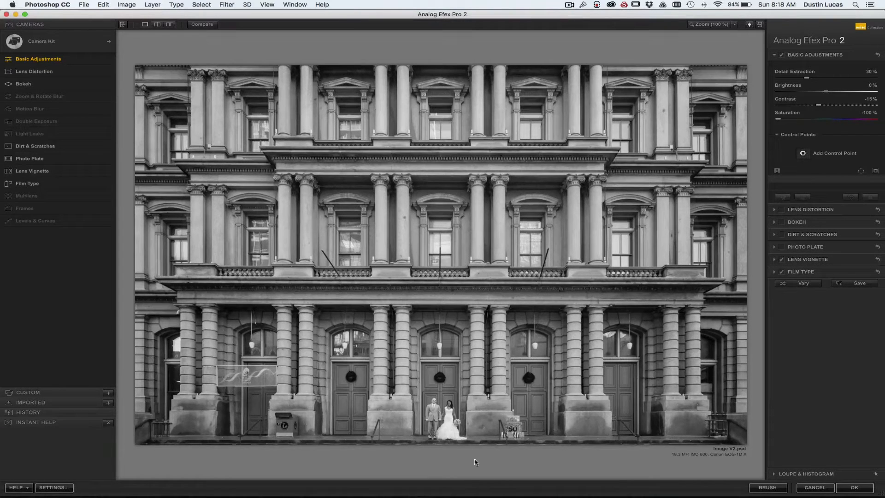
pyautogui.click(447, 418)
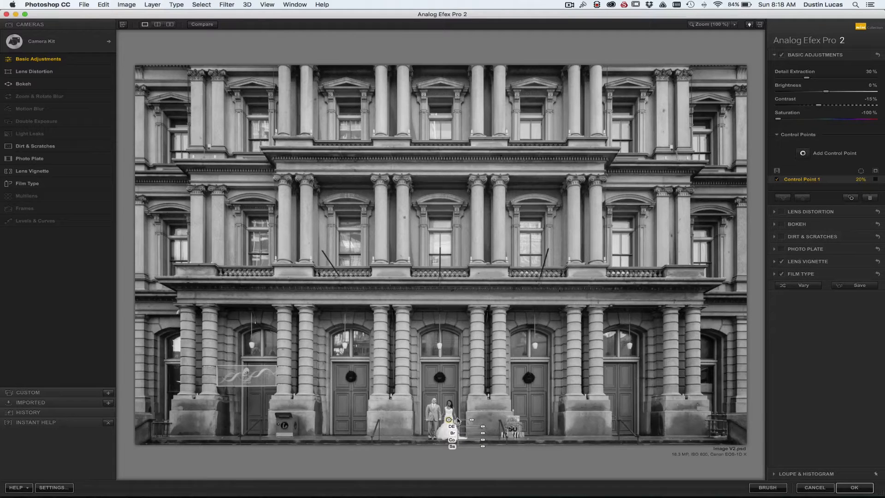
pyautogui.moveTo(473, 421)
pyautogui.mouseDown()
pyautogui.moveTo(463, 422)
pyautogui.moveTo(498, 430)
pyautogui.moveTo(471, 428)
pyautogui.moveTo(485, 429)
pyautogui.mouseUp()
# Step: Fine-tune the contrast of the control point on the bride's dress, checking it at 50% zoom
pyautogui.press('super+plus')
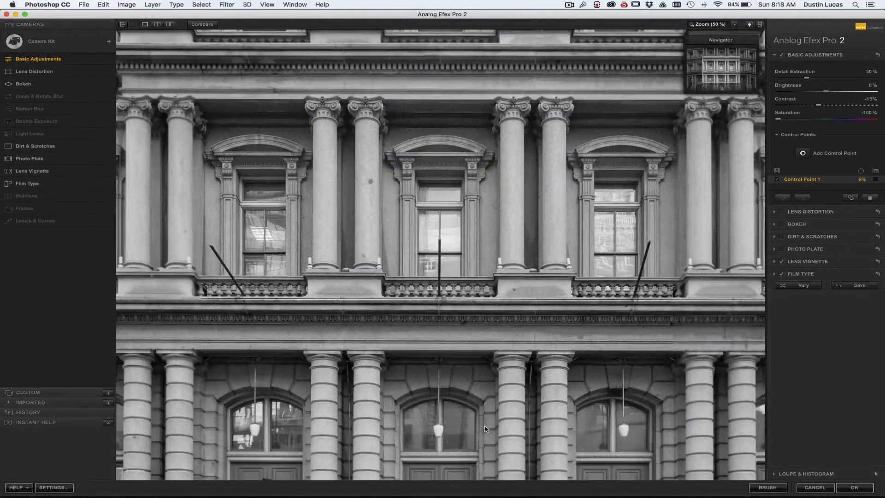
pyautogui.scroll(-5, 484, 429)
pyautogui.scroll(-2, 477, 416)
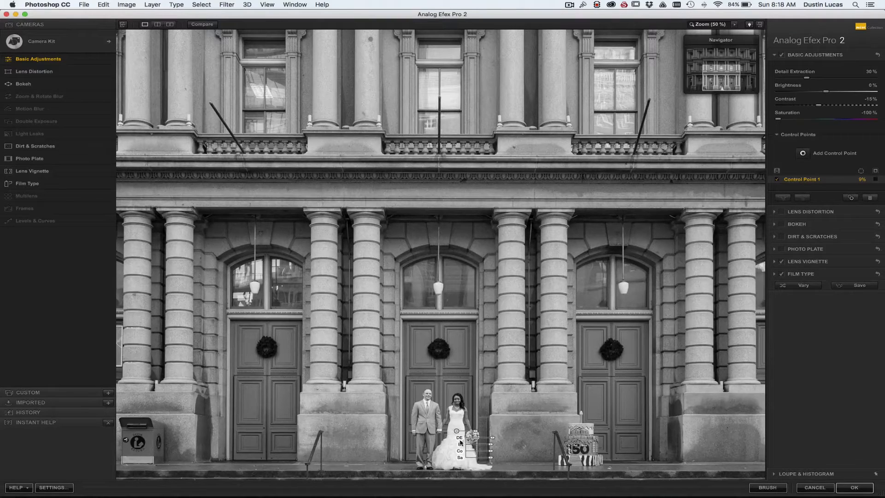
pyautogui.moveTo(491, 451)
pyautogui.mouseDown()
pyautogui.moveTo(475, 453)
pyautogui.moveTo(491, 454)
pyautogui.mouseUp()
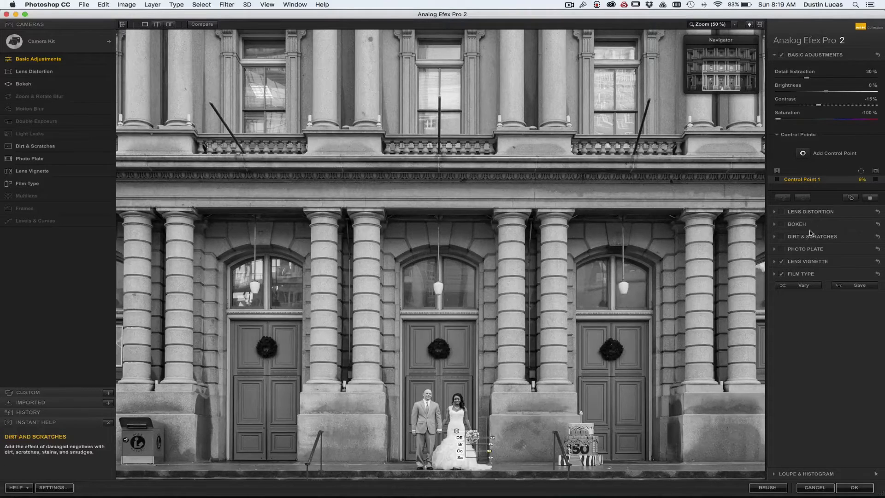
pyautogui.click(742, 239)
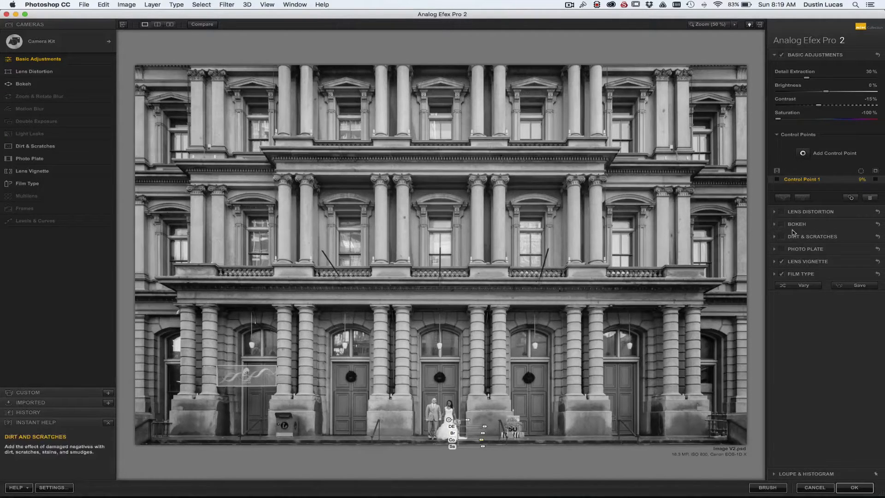
# Step: Select the second Streaked texture in Photo Plate and the middle Warm swatch in Film Type
pyautogui.click(785, 250)
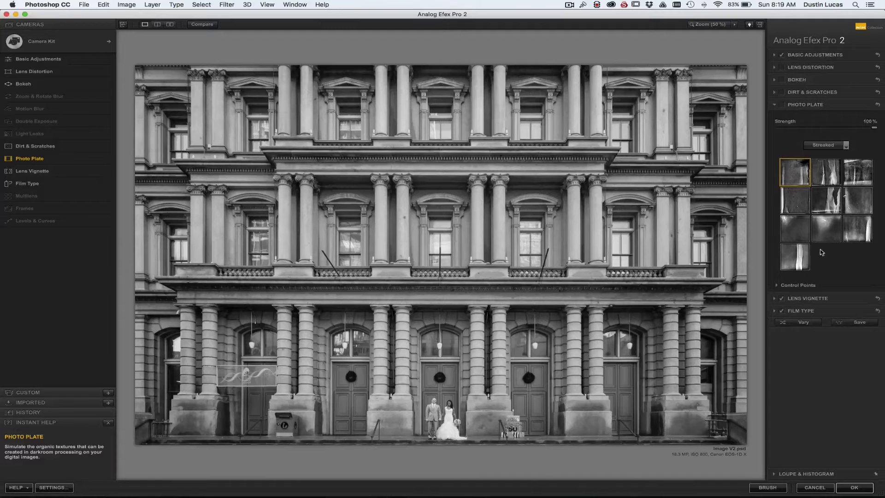
pyautogui.click(824, 181)
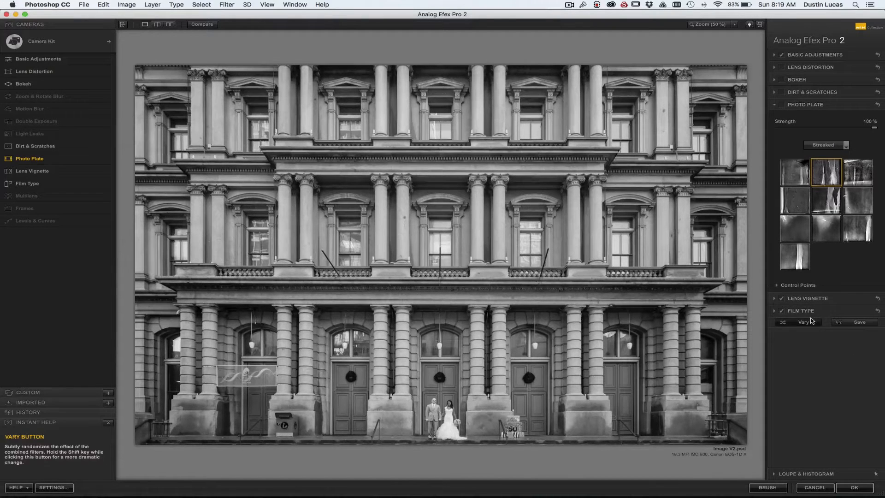
pyautogui.click(773, 312)
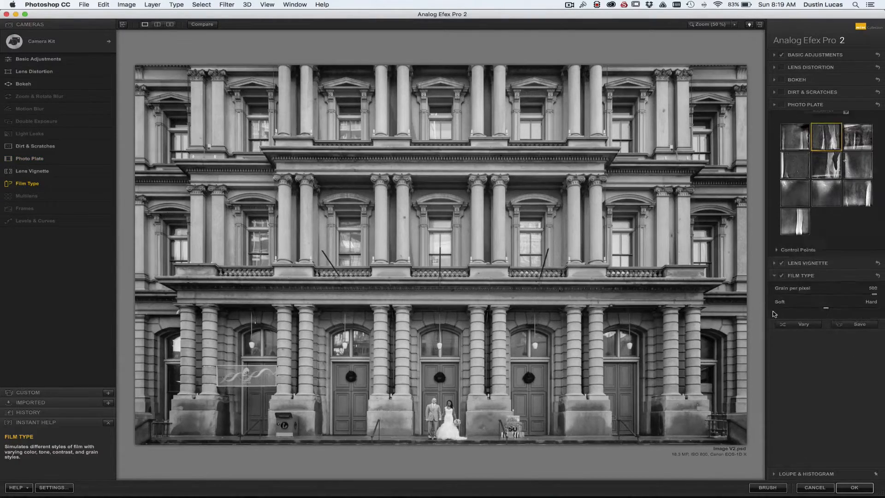
pyautogui.click(825, 184)
pyautogui.click(825, 213)
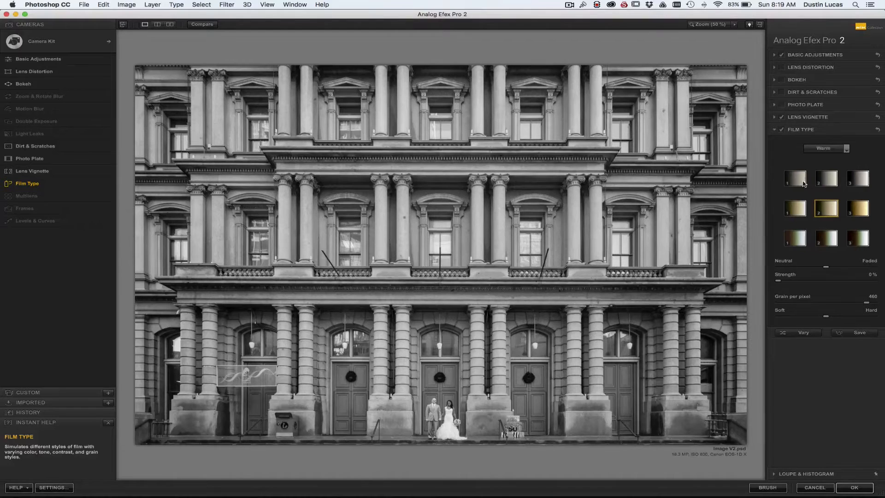
pyautogui.click(823, 151)
pyautogui.click(825, 154)
pyautogui.click(819, 130)
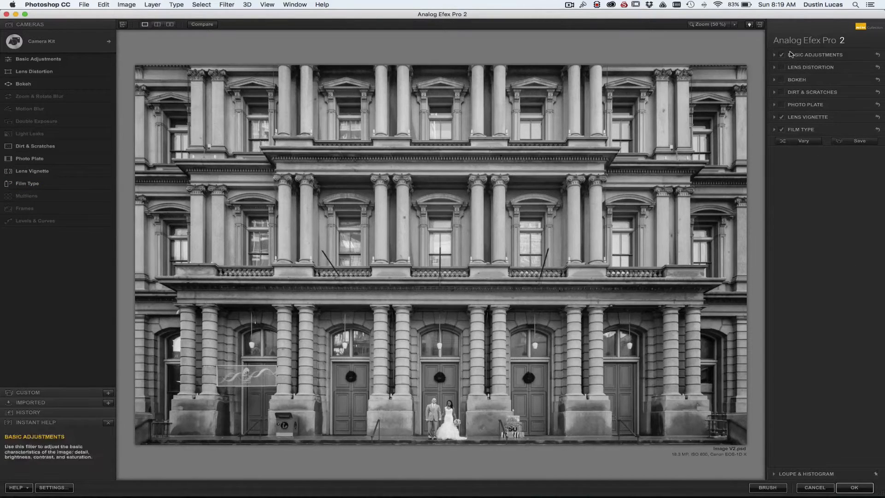
# Step: Add the Levels & Curves and Frames tools to the camera kit
pyautogui.click(804, 67)
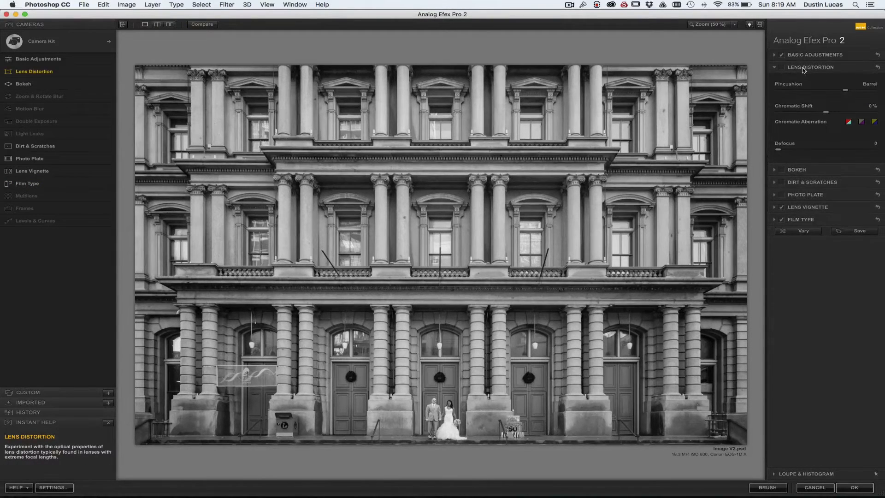
pyautogui.click(806, 68)
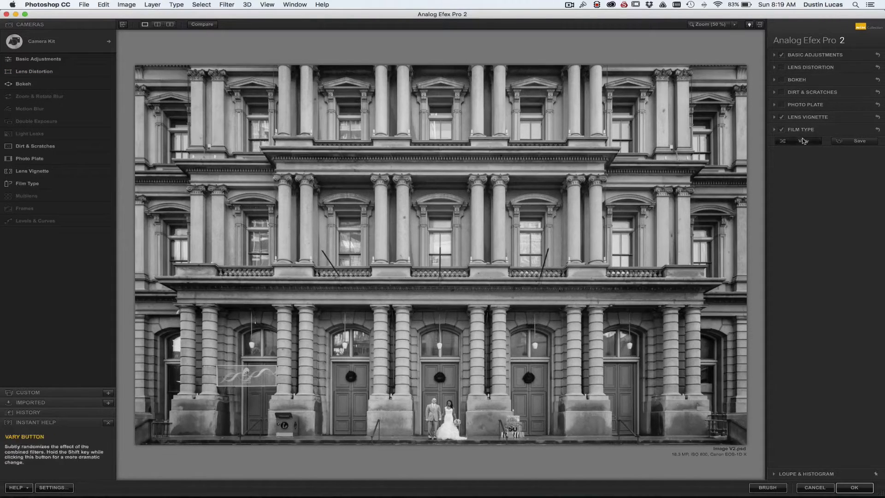
pyautogui.click(42, 41)
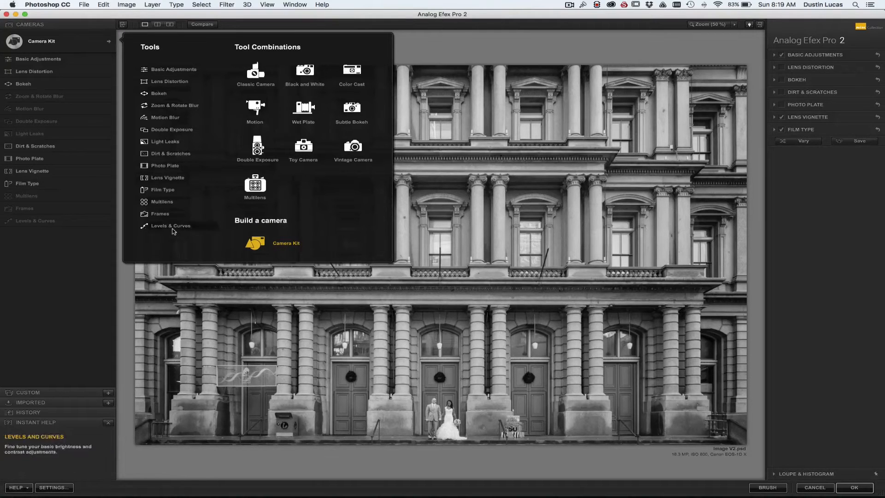
pyautogui.click(106, 222)
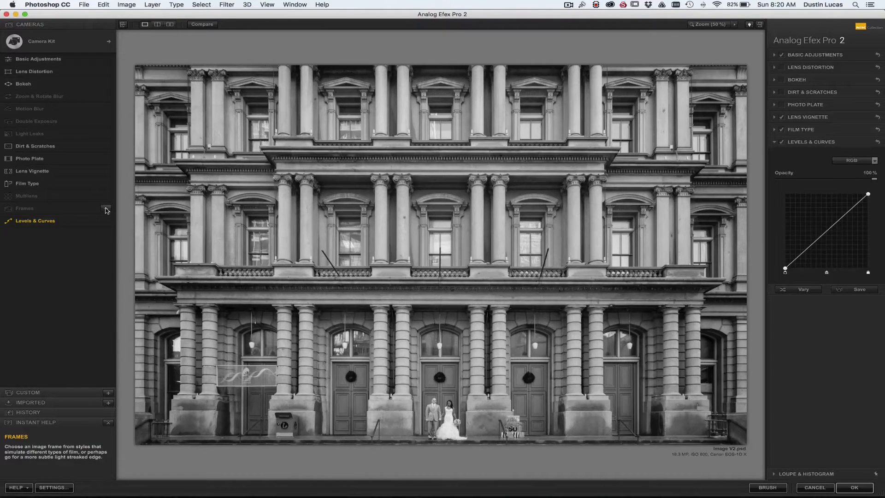
pyautogui.click(106, 210)
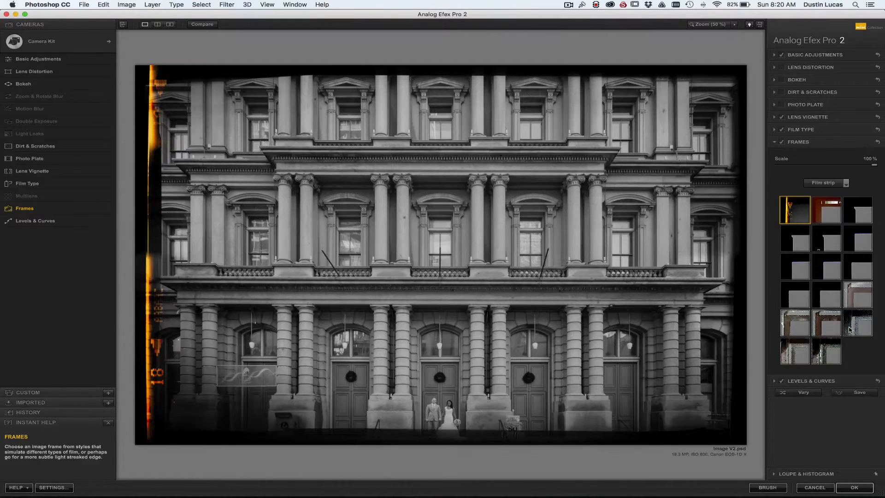
# Step: Browse the White and Lightbox frame categories and settle on White
pyautogui.click(824, 183)
pyautogui.click(822, 201)
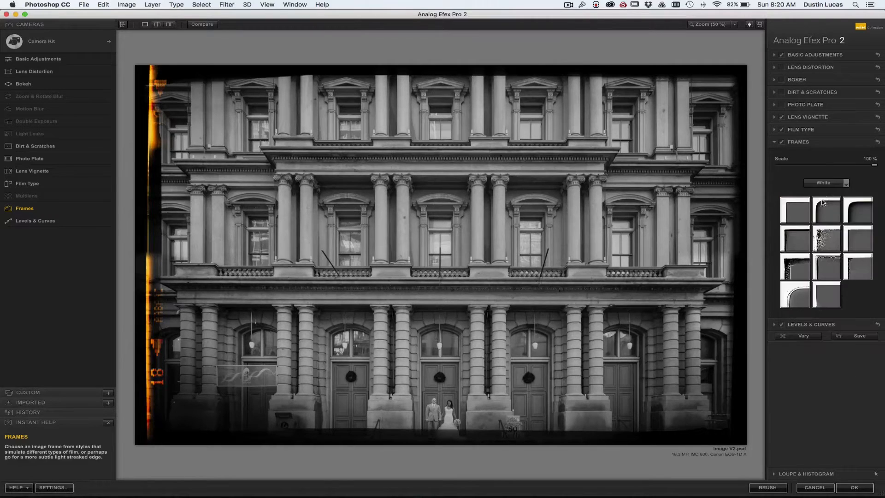
pyautogui.click(824, 183)
pyautogui.click(824, 211)
pyautogui.click(824, 183)
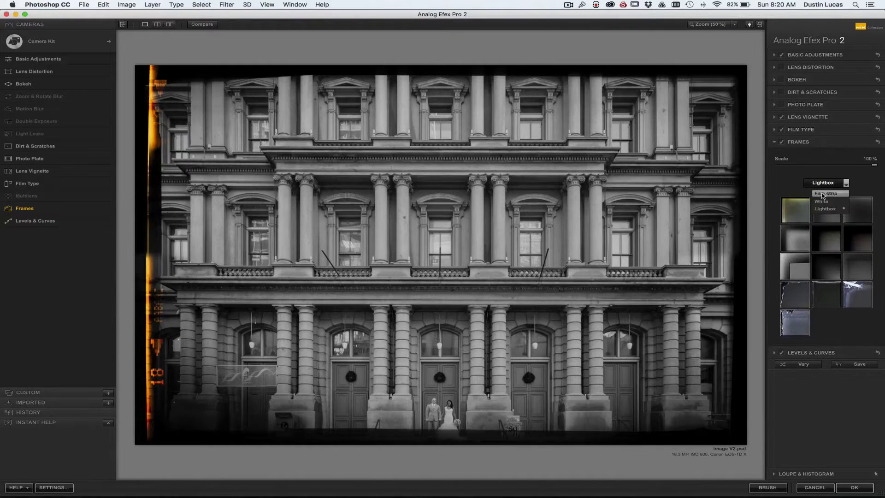
pyautogui.click(822, 202)
# Step: Apply the White frame with the thin rough black edge, first in the second row, and scale it to 73%
pyautogui.click(804, 267)
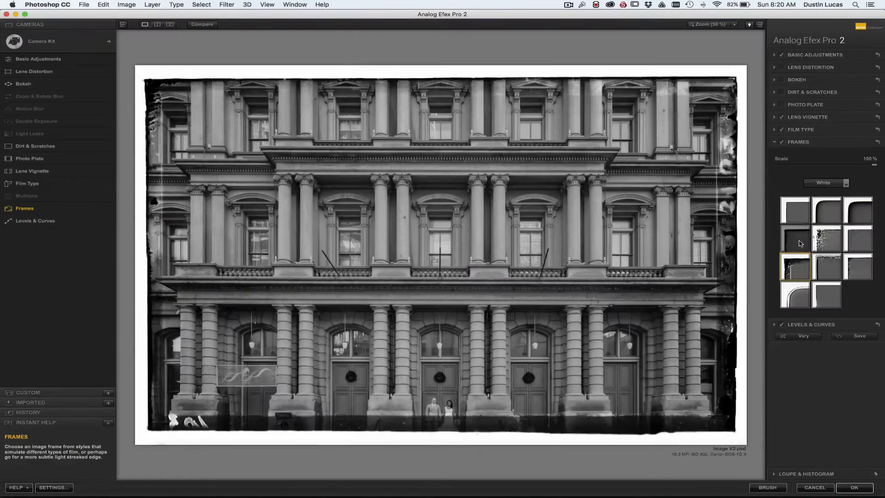
pyautogui.click(800, 244)
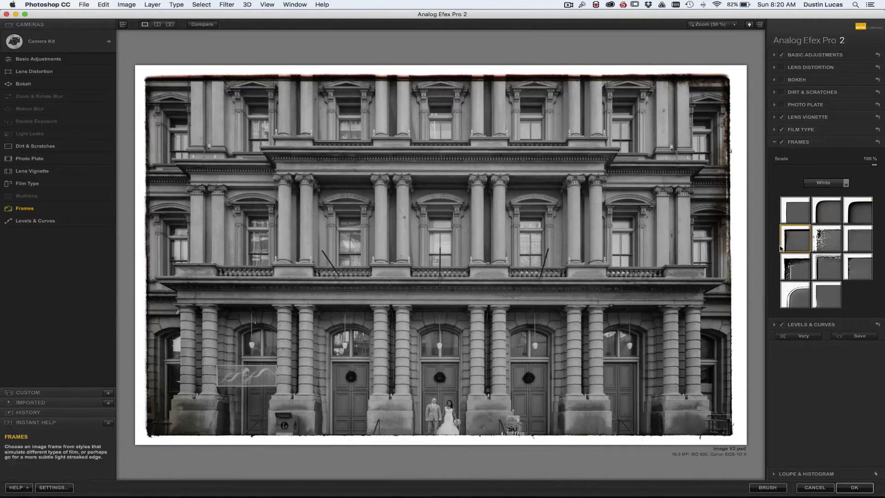
pyautogui.moveTo(874, 164); pyautogui.dragTo(850, 166)
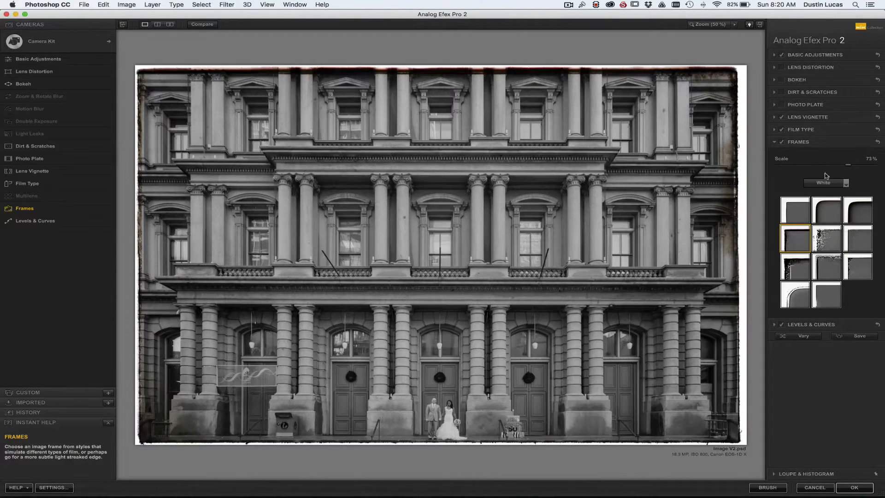
# Step: Save the current look as a custom preset named with the owner's first name followed by Favorites
pyautogui.click(847, 336)
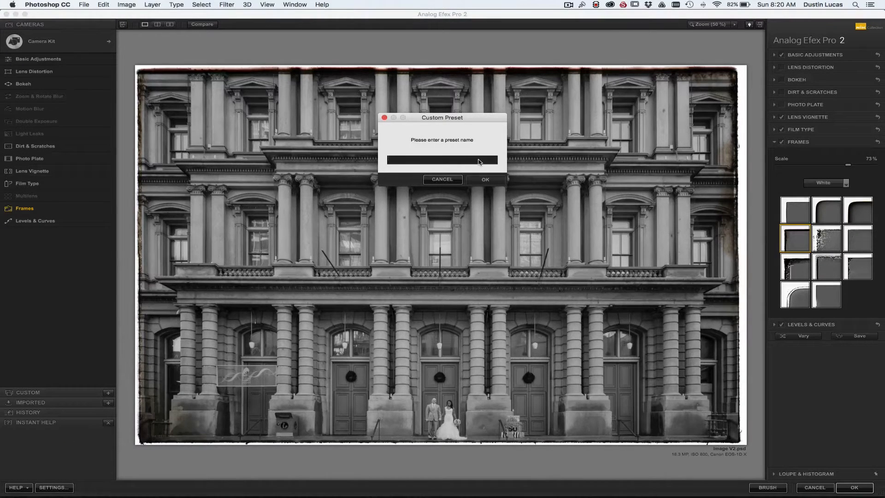
pyautogui.write('Ou')
pyautogui.click(486, 179)
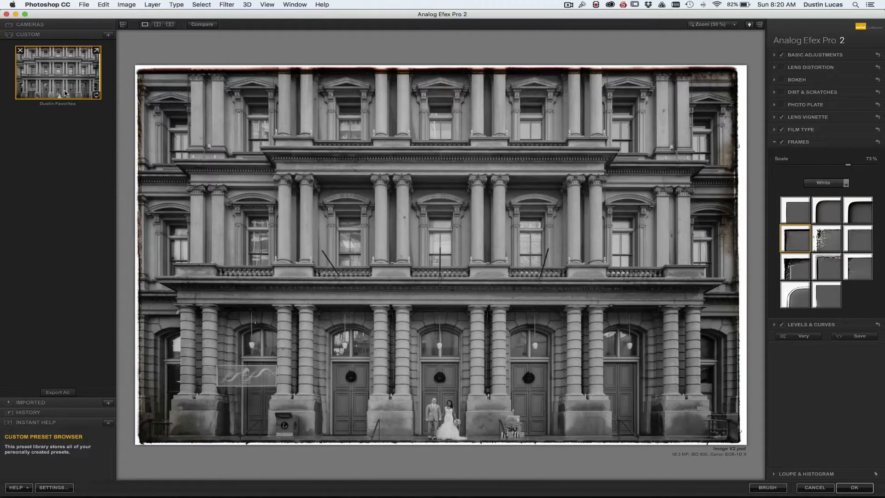
# Step: Change the tool combination to Classic Camera and try the Classic Camera 1 preset
pyautogui.click(47, 26)
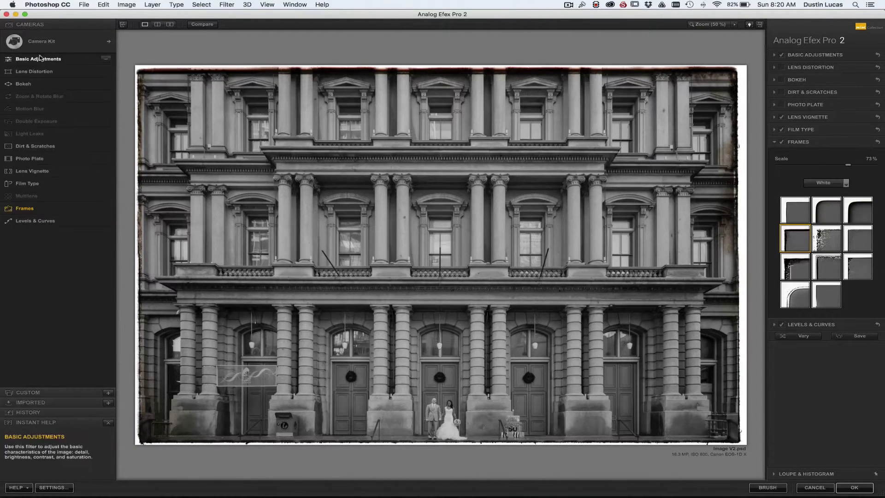
pyautogui.click(49, 44)
pyautogui.click(253, 80)
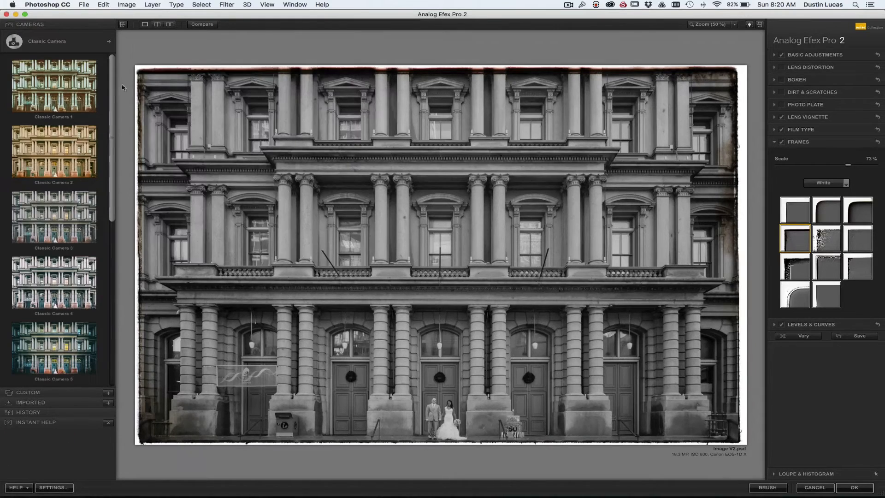
pyautogui.click(78, 88)
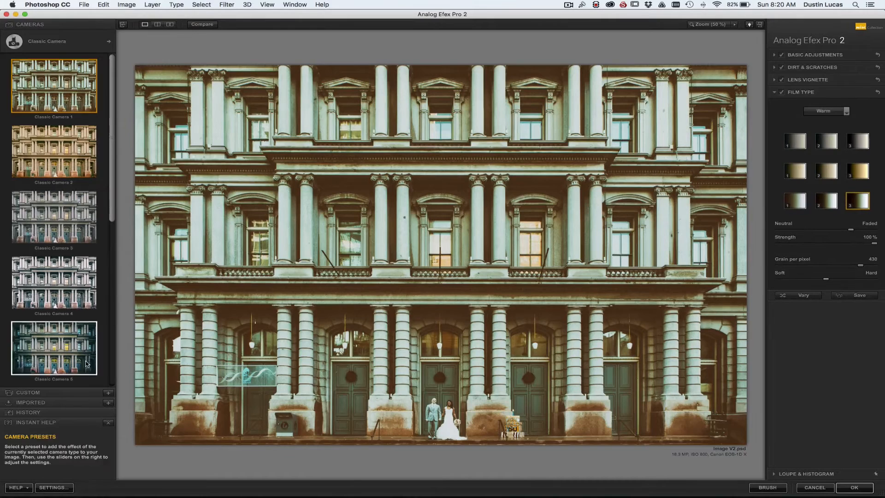
# Step: Apply the saved Favorites look from the custom presets to the photo
pyautogui.click(55, 392)
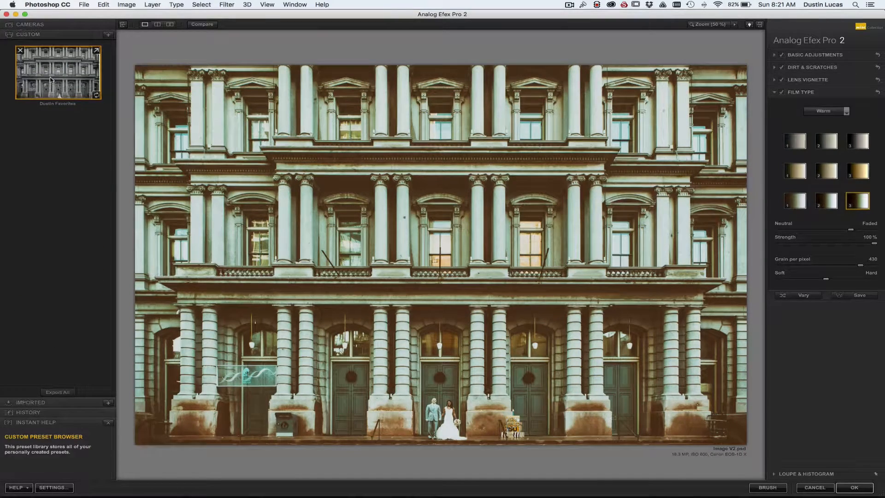
pyautogui.click(51, 80)
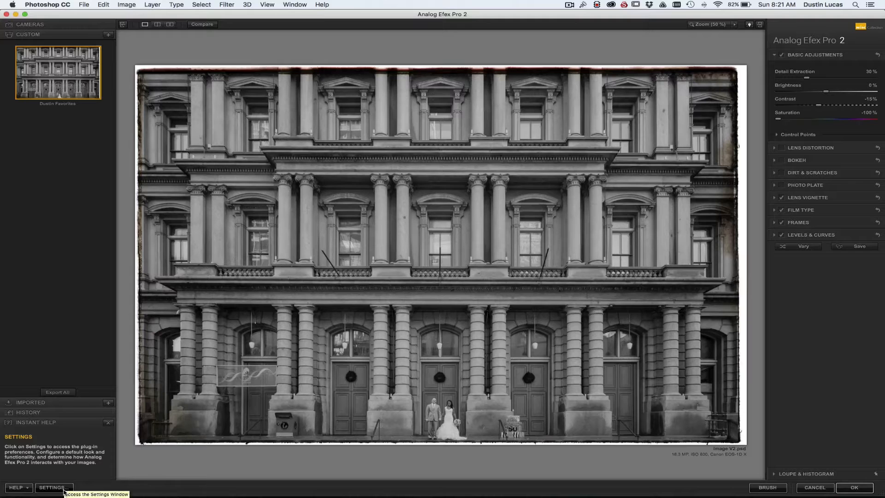
# Step: Set the filter output to apply the effect to a separate layer and render the Favorites look into the document
pyautogui.click(64, 489)
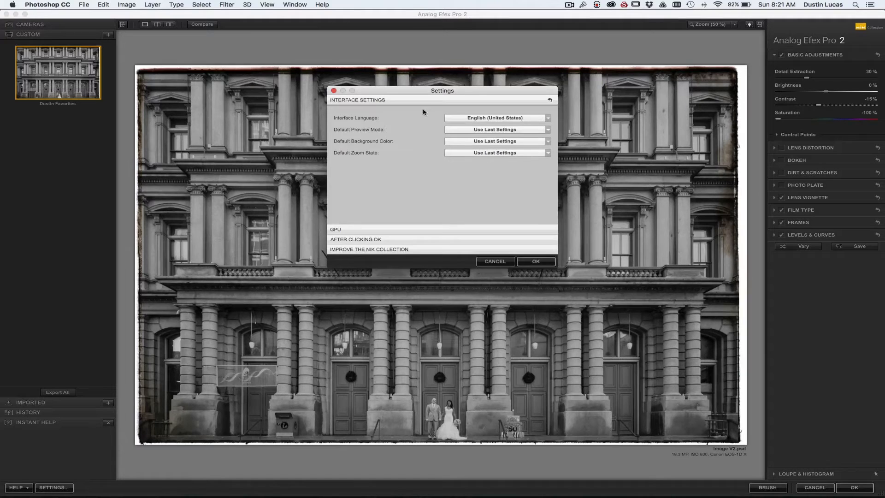
pyautogui.click(404, 240)
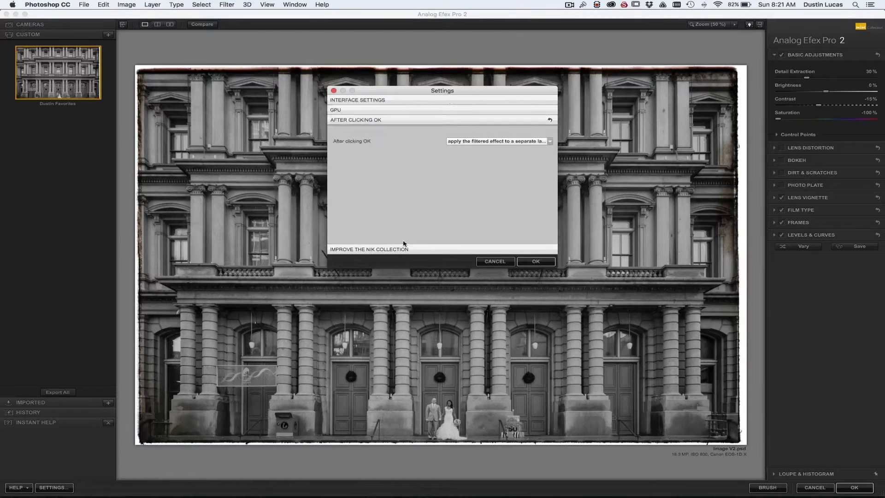
pyautogui.click(473, 142)
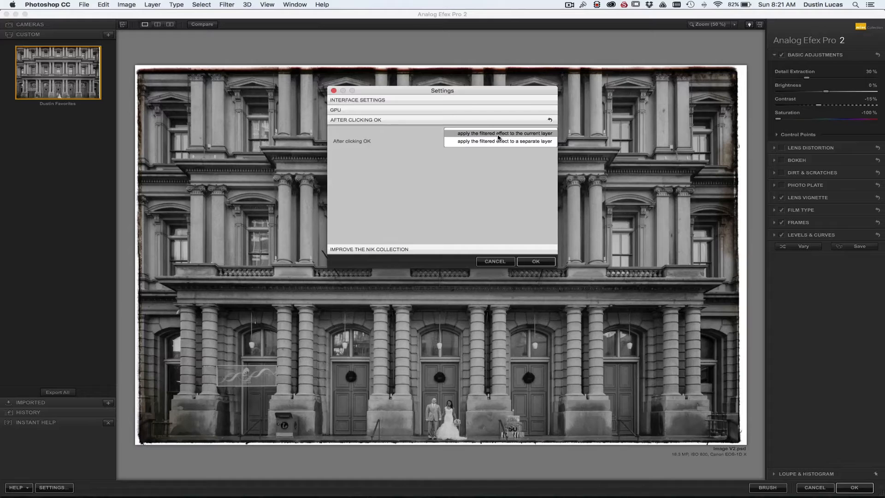
pyautogui.click(497, 142)
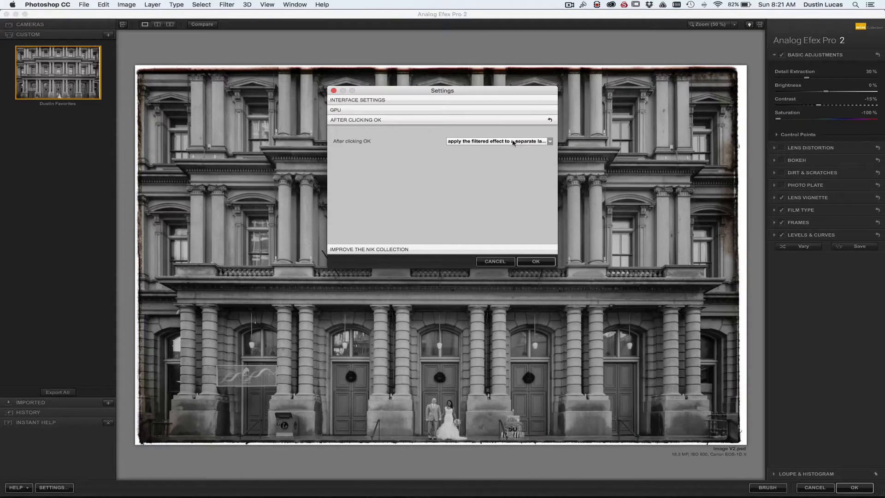
pyautogui.click(535, 261)
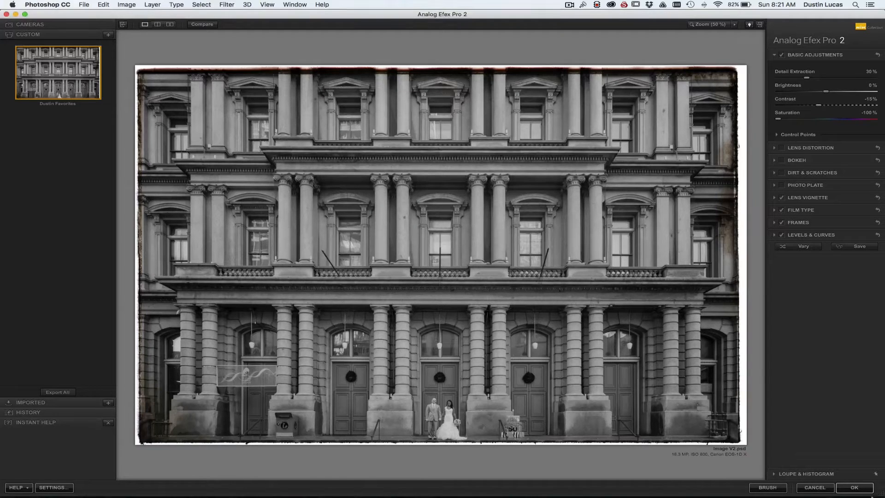
pyautogui.click(856, 488)
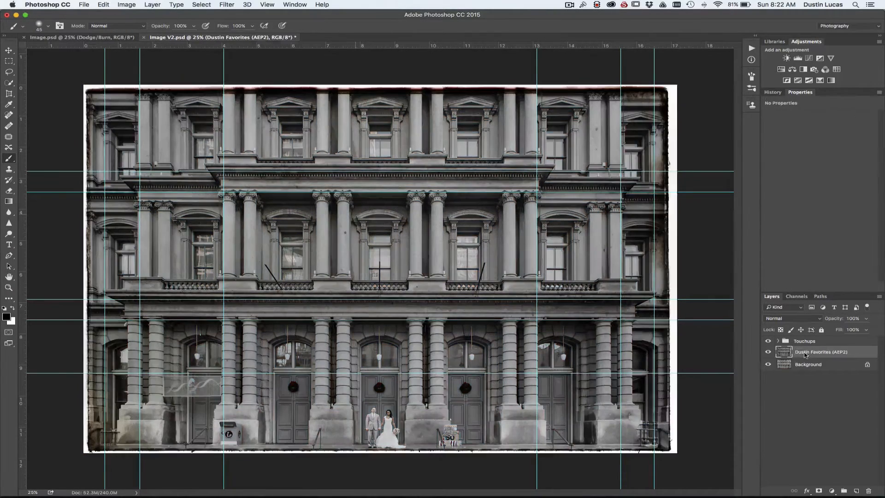
# Step: Toggle the filtered layer's visibility to compare the photo with and without the effect
pyautogui.click(768, 353)
pyautogui.click(769, 353)
pyautogui.click(768, 353)
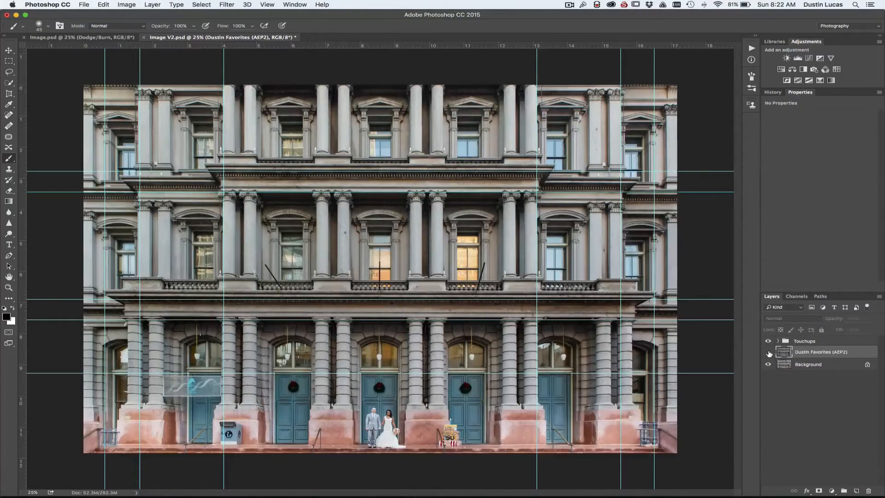
pyautogui.click(768, 353)
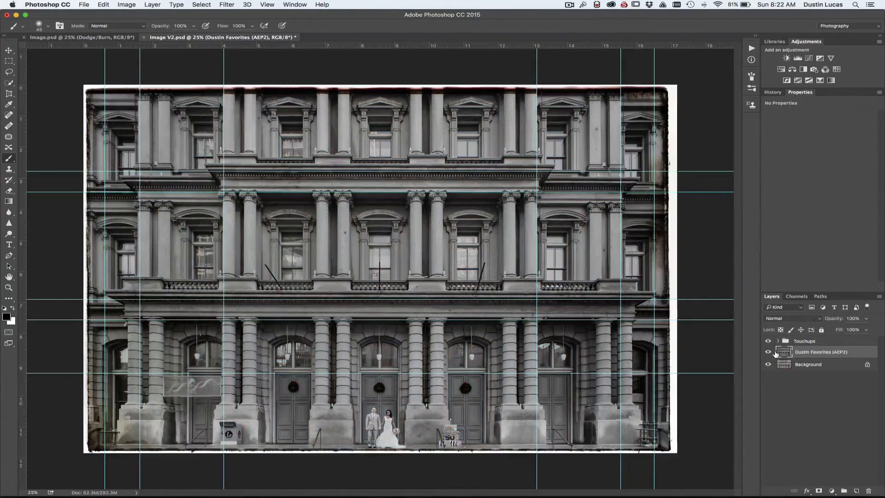
# Step: Try the filtered layer at about 57% opacity and restore it to 100%
pyautogui.click(865, 321)
pyautogui.moveTo(866, 328); pyautogui.dragTo(848, 328)
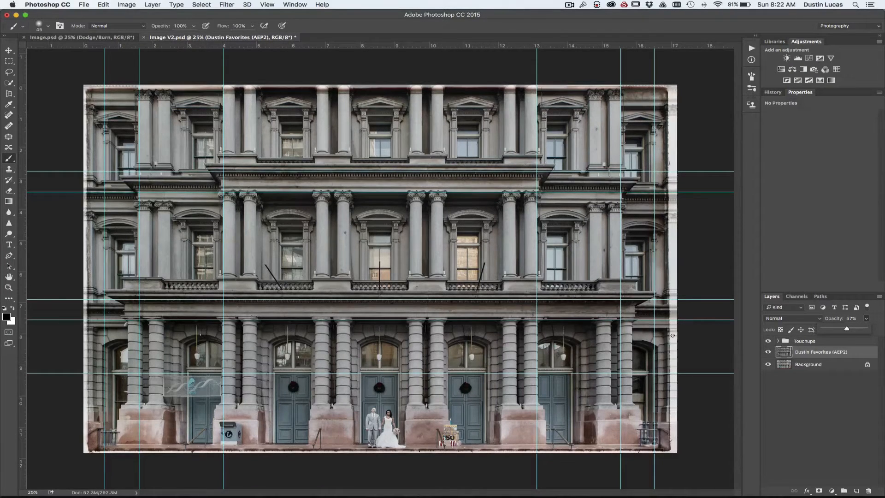
pyautogui.moveTo(846, 329); pyautogui.dragTo(877, 330)
pyautogui.click(826, 354)
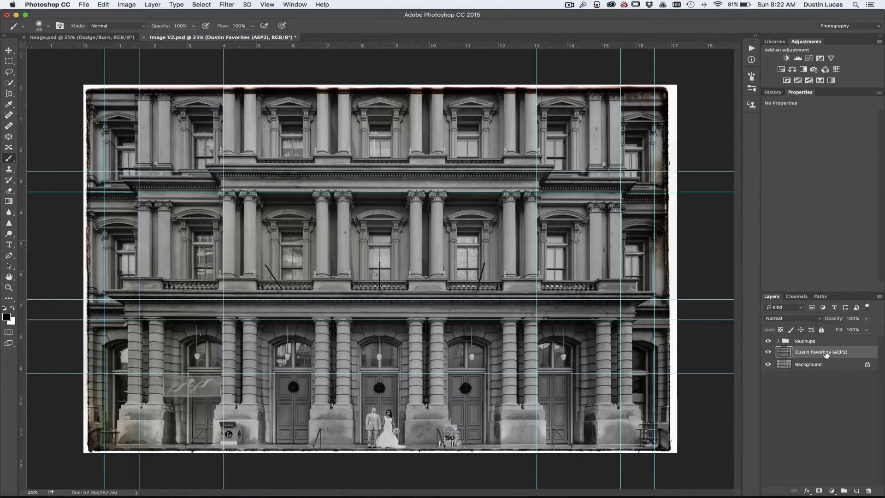
# Step: Add a black mask to the filtered layer and paint the effect onto the couple with a soft white brush at 15% opacity
pyautogui.keyDown('alt'); pyautogui.click(818, 491); pyautogui.keyUp('alt')
pyautogui.press('x')
pyautogui.press(']')
pyautogui.press(']')
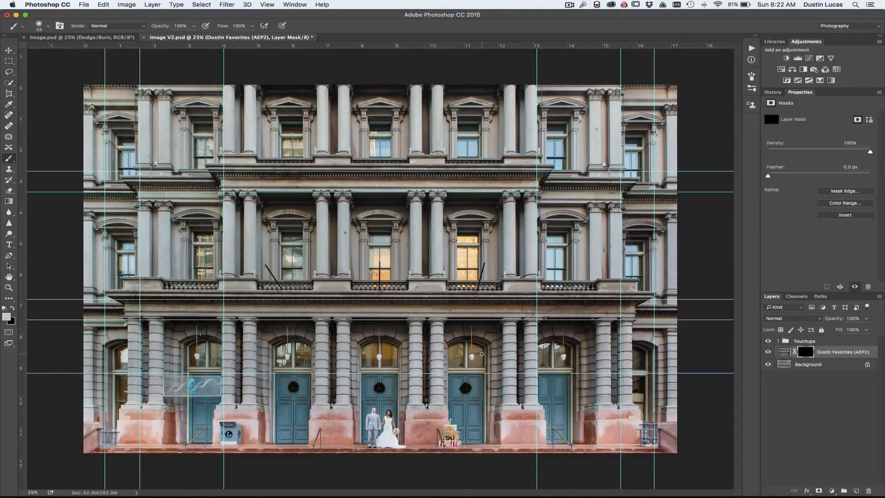
pyautogui.press(']')
pyautogui.press(']')
pyautogui.press(']')
pyautogui.press(']')
pyautogui.press(']')
pyautogui.press(']')
pyautogui.press(']')
pyautogui.press(']')
pyautogui.press(']')
pyautogui.press(']')
pyautogui.press(']')
pyautogui.press(']')
pyautogui.press(']')
pyautogui.press(']')
pyautogui.press('[')
pyautogui.press('1')
pyautogui.press('5')
pyautogui.press(']')
pyautogui.press(']')
pyautogui.press(']')
pyautogui.click(372, 408)
pyautogui.click(375, 411)
# Step: Enlarge the brush to 1400 px and paint the effect on the mask across the doors and building facade
pyautogui.press('[')
pyautogui.press('[')
pyautogui.press('[')
pyautogui.press('[')
pyautogui.press('[')
pyautogui.press('[')
pyautogui.press(']')
pyautogui.press(']')
pyautogui.press(']')
pyautogui.press(']')
pyautogui.press(']')
pyautogui.click(386, 264)
pyautogui.press(']')
pyautogui.press(']')
pyautogui.press(']')
pyautogui.press(']')
pyautogui.press(']')
pyautogui.press(']')
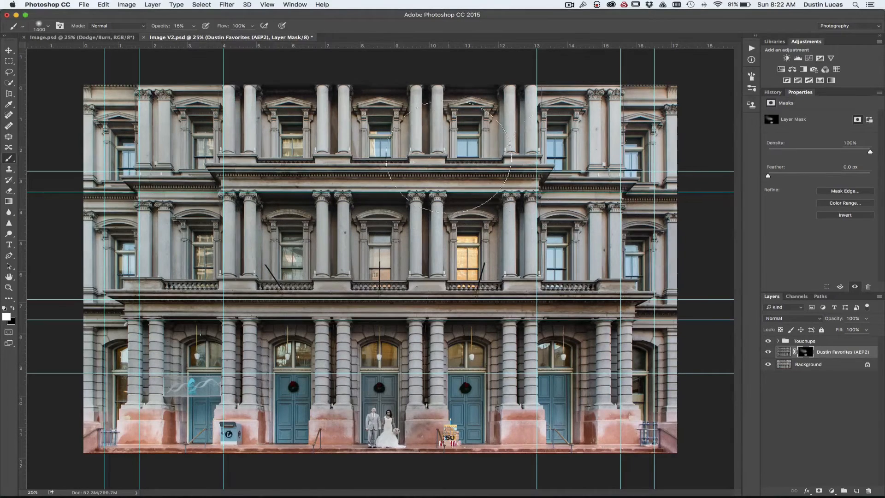
pyautogui.moveTo(389, 372)
pyautogui.mouseDown()
pyautogui.moveTo(413, 384)
pyautogui.moveTo(530, 341)
pyautogui.moveTo(506, 258)
pyautogui.moveTo(687, 211)
pyautogui.mouseUp()
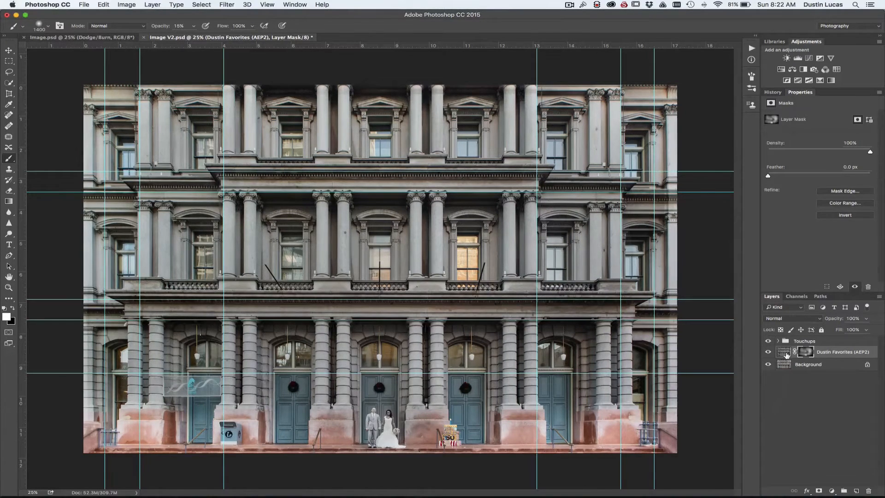
# Step: Compare the photo with the masked effect layer on and off, and delete that layer
pyautogui.click(769, 352)
pyautogui.click(769, 353)
pyautogui.click(768, 353)
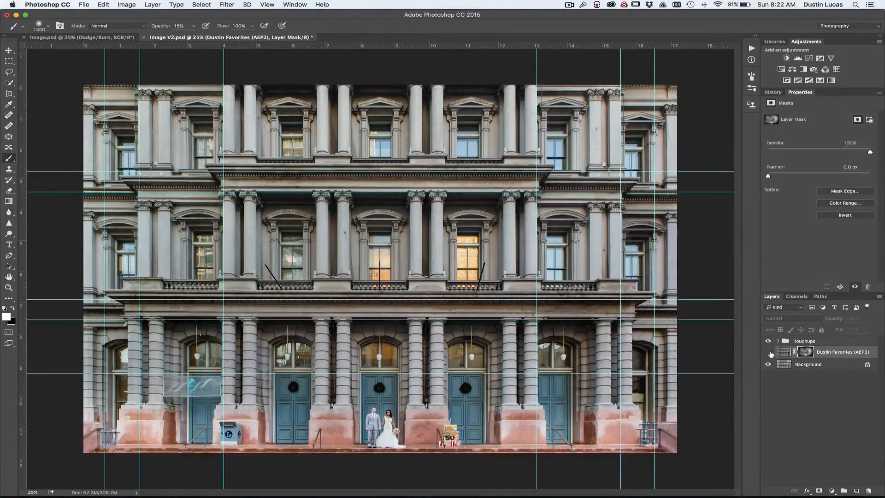
pyautogui.moveTo(856, 354); pyautogui.dragTo(868, 491)
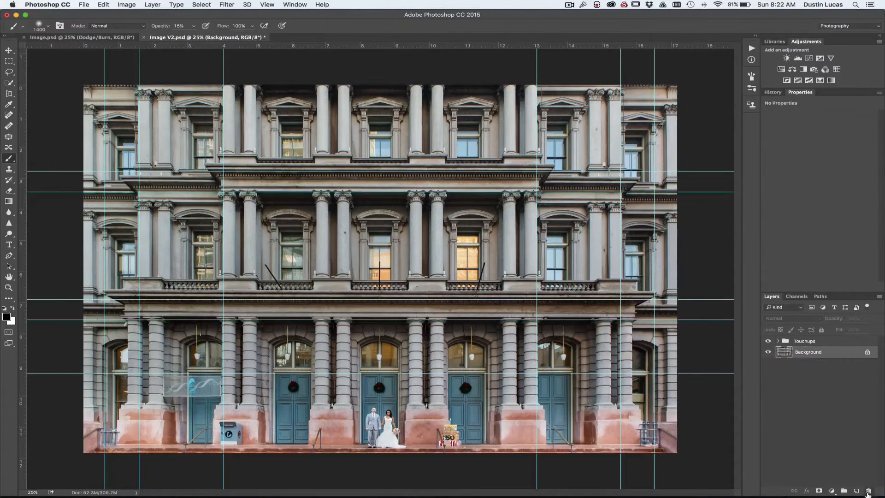
# Step: Open Viveza 2 on the Background layer, place a control point on the bride's dress, and expand its full set of adjustments
pyautogui.click(127, 5)
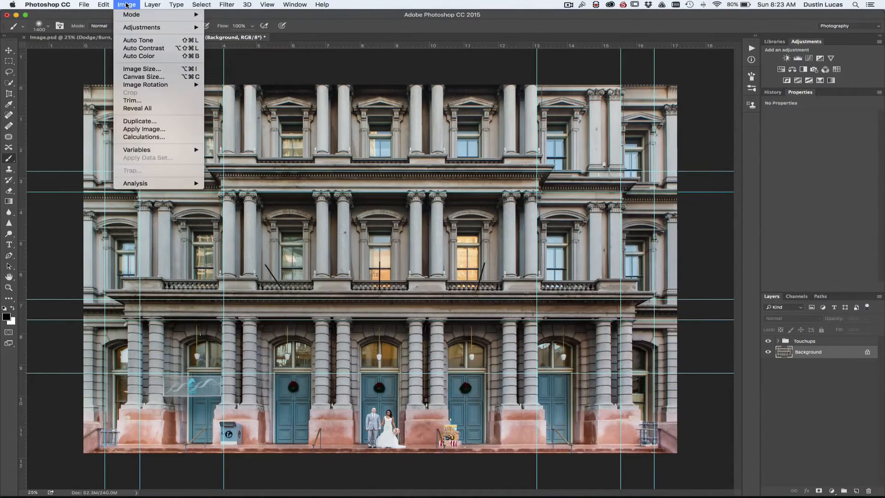
pyautogui.moveTo(227, 6)
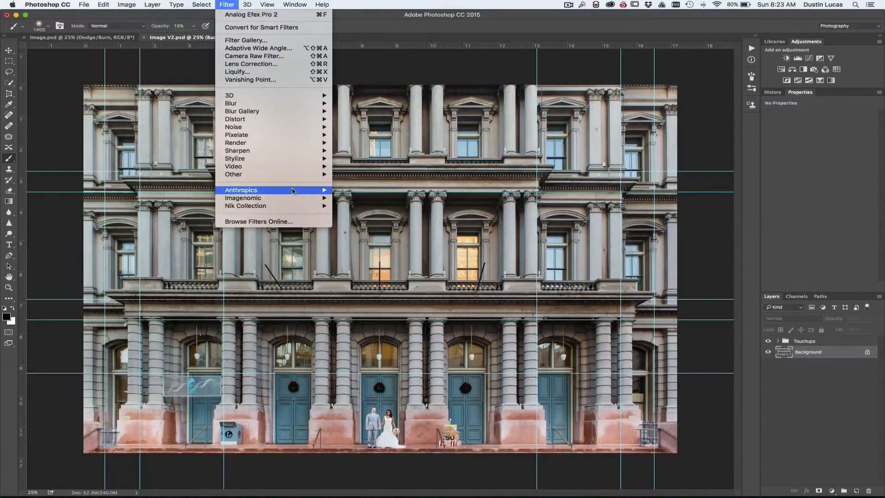
pyautogui.moveTo(293, 208)
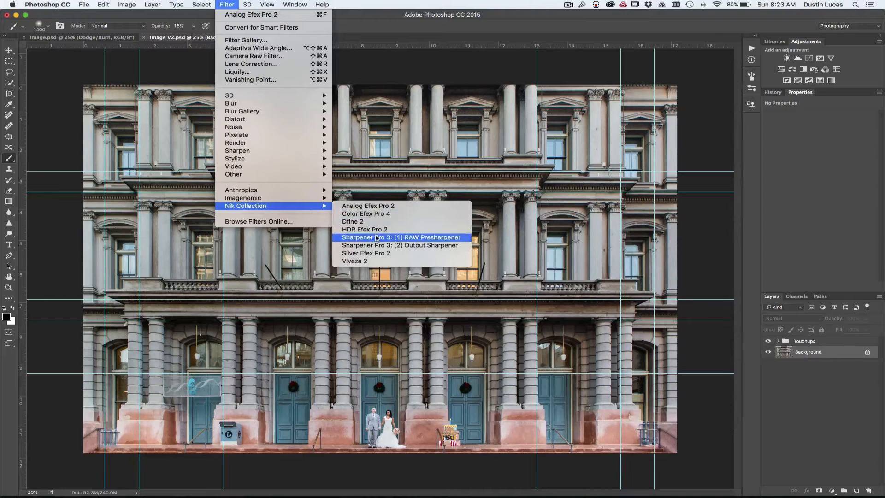
pyautogui.click(377, 261)
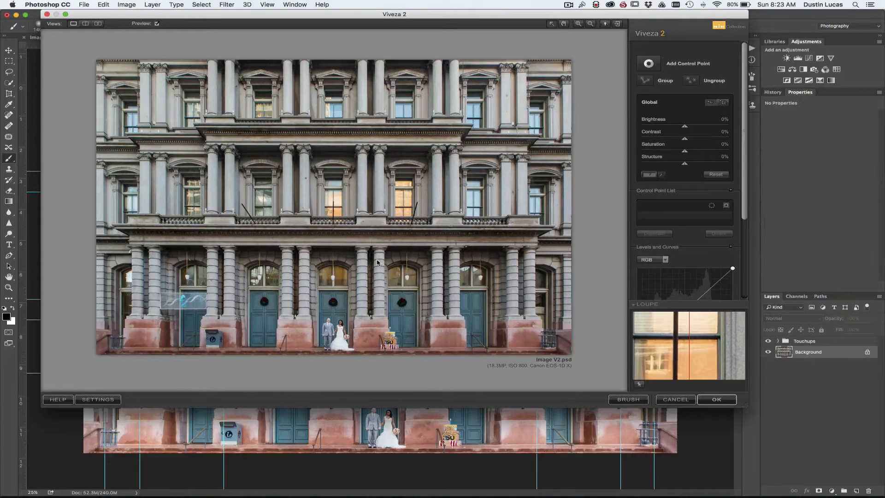
pyautogui.click(650, 65)
pyautogui.click(337, 336)
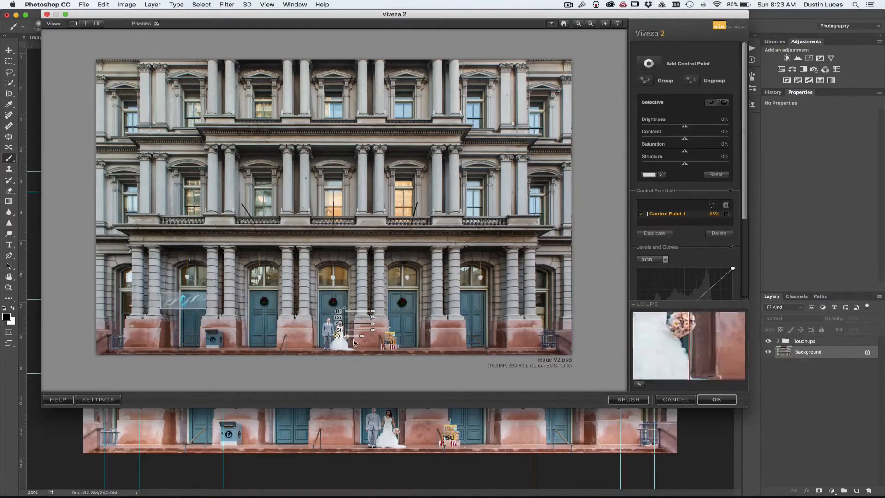
pyautogui.click(347, 309)
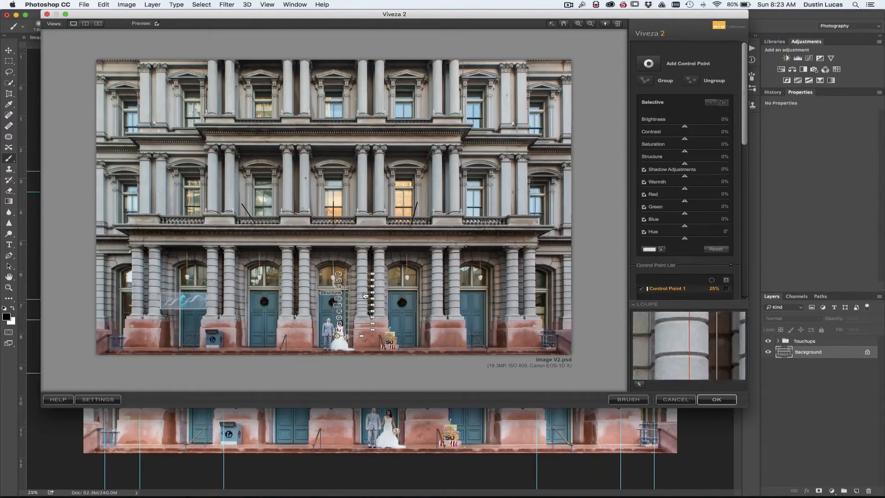
# Step: Try the control point with a 6% radius and 11% brightness, and cancel the filter
pyautogui.moveTo(363, 338); pyautogui.dragTo(355, 337)
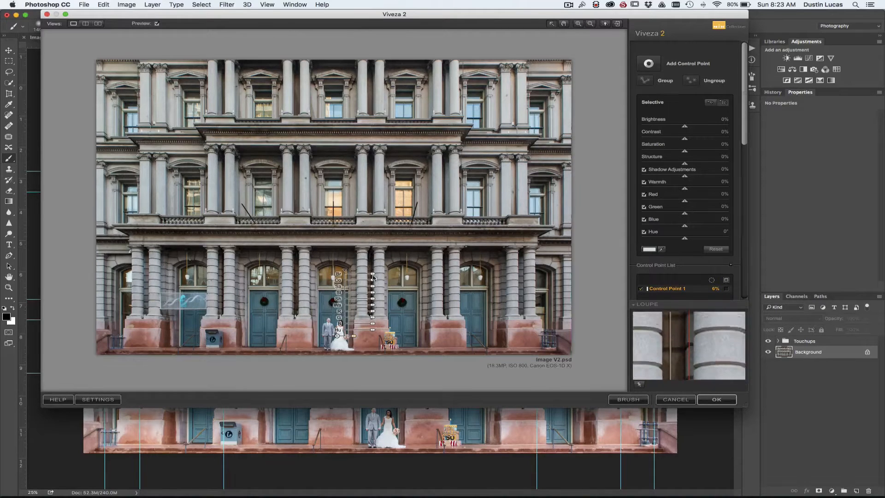
pyautogui.moveTo(373, 273)
pyautogui.mouseDown()
pyautogui.moveTo(358, 276)
pyautogui.moveTo(376, 277)
pyautogui.mouseUp()
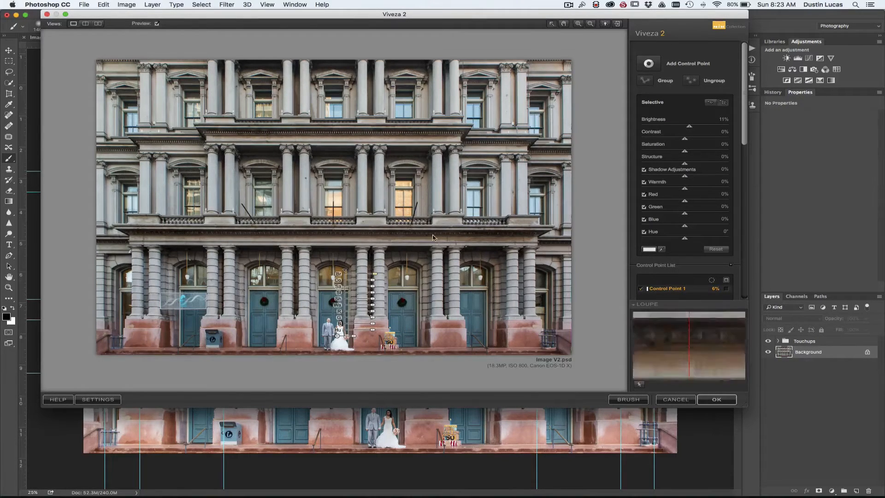
pyautogui.click(676, 401)
# Step: Add a Levels adjustment layer above the Touchups group and darken its midtones to 0.75, keeping the black input at 0
pyautogui.click(813, 380)
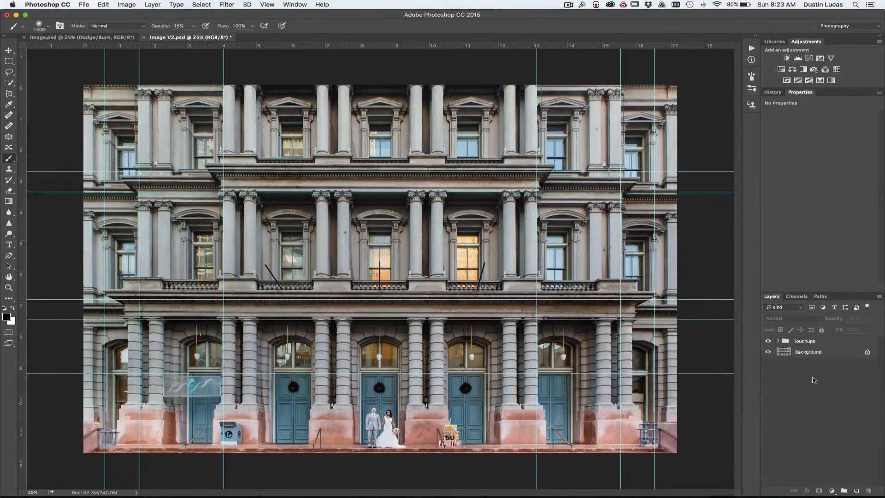
pyautogui.click(832, 491)
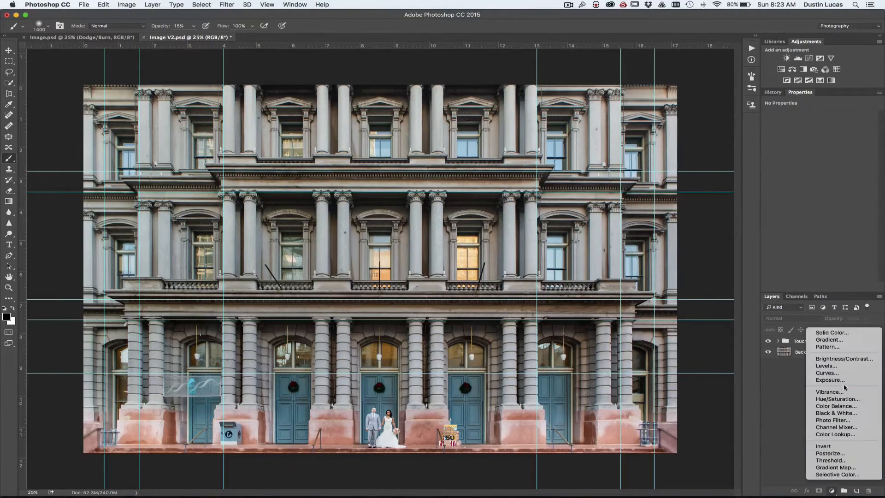
pyautogui.click(837, 368)
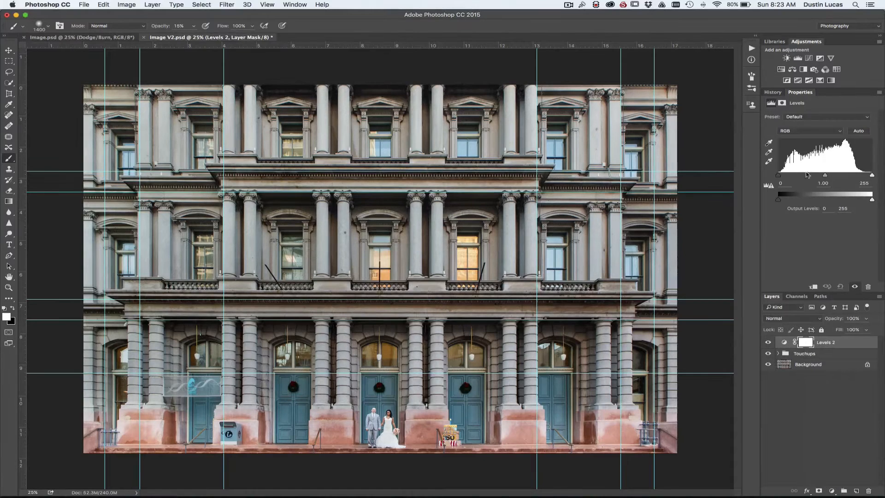
pyautogui.moveTo(778, 175); pyautogui.dragTo(835, 177)
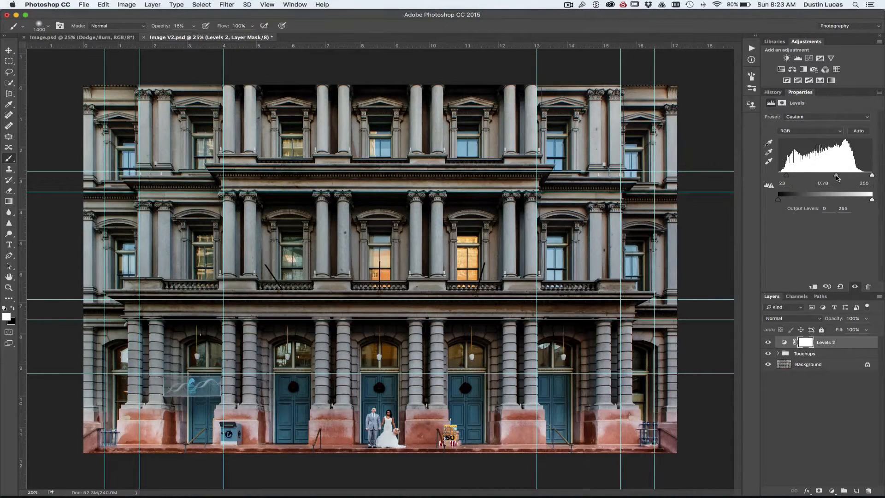
pyautogui.moveTo(835, 177)
pyautogui.mouseDown()
pyautogui.moveTo(778, 177)
pyautogui.moveTo(835, 178)
pyautogui.mouseUp()
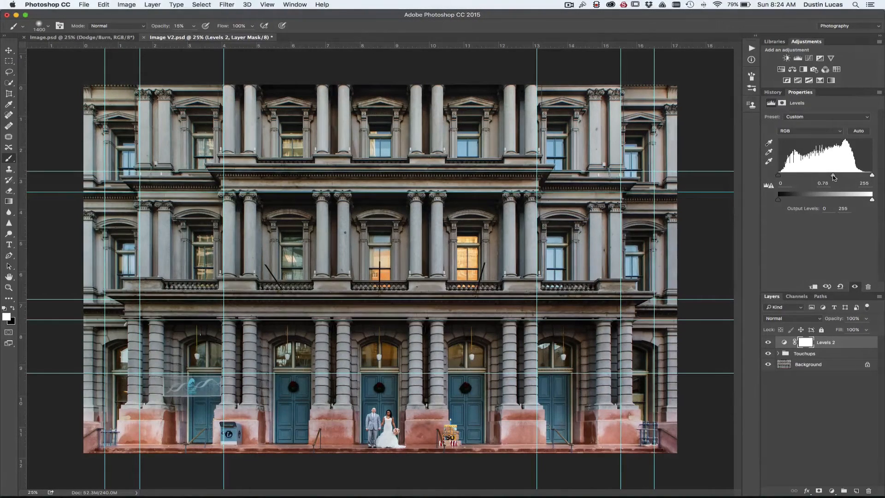
# Step: Open the Background layer in Viveza 2 with a maximized window to check which edits it includes, and cancel the filter
pyautogui.click(821, 364)
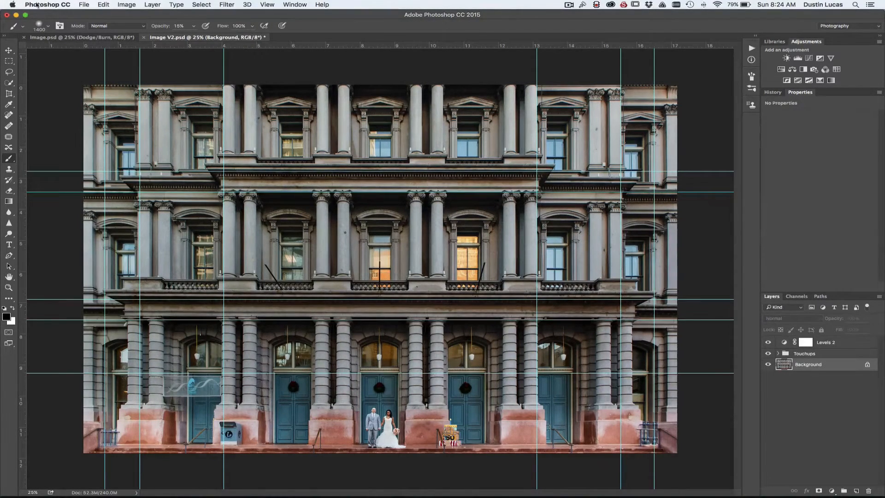
pyautogui.click(227, 4)
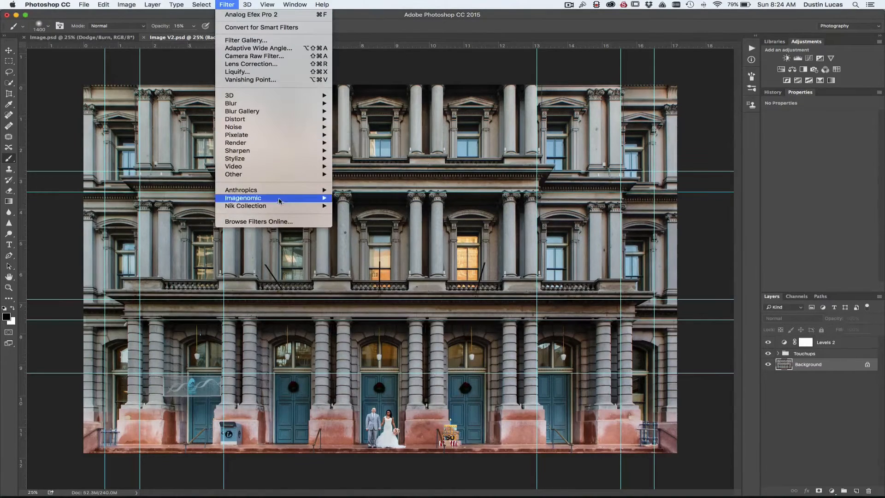
pyautogui.moveTo(284, 206)
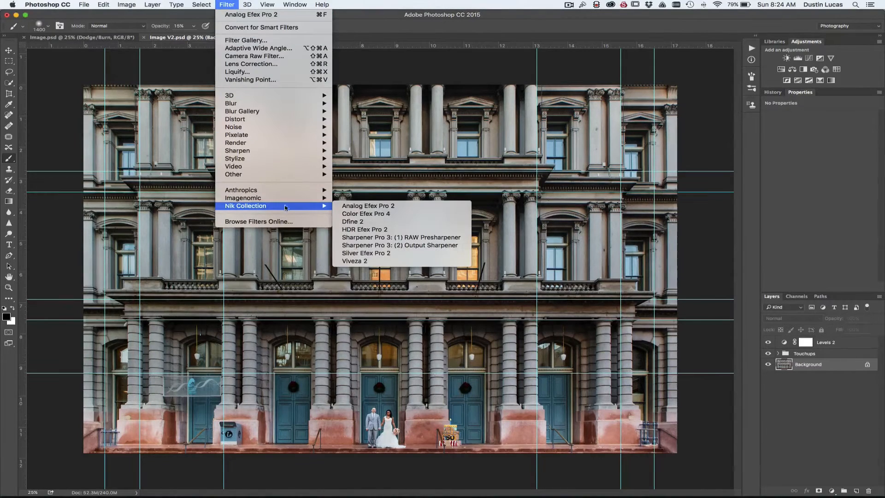
pyautogui.click(378, 261)
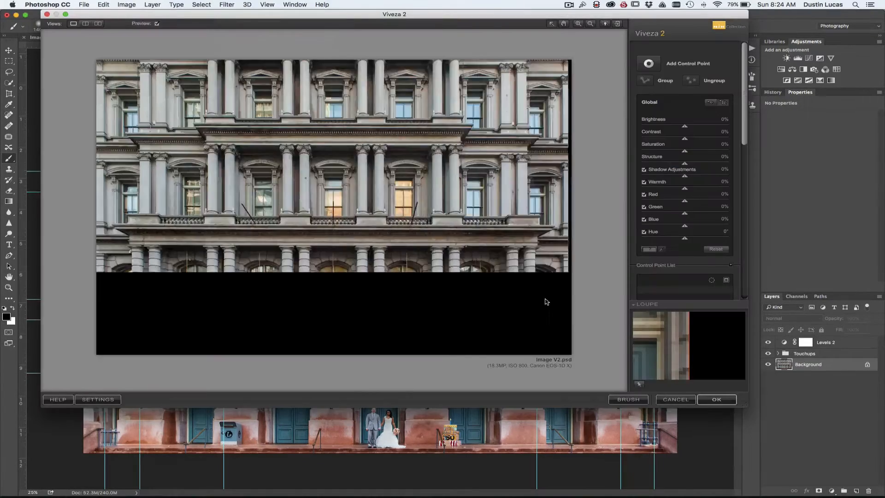
pyautogui.doubleClick(402, 15)
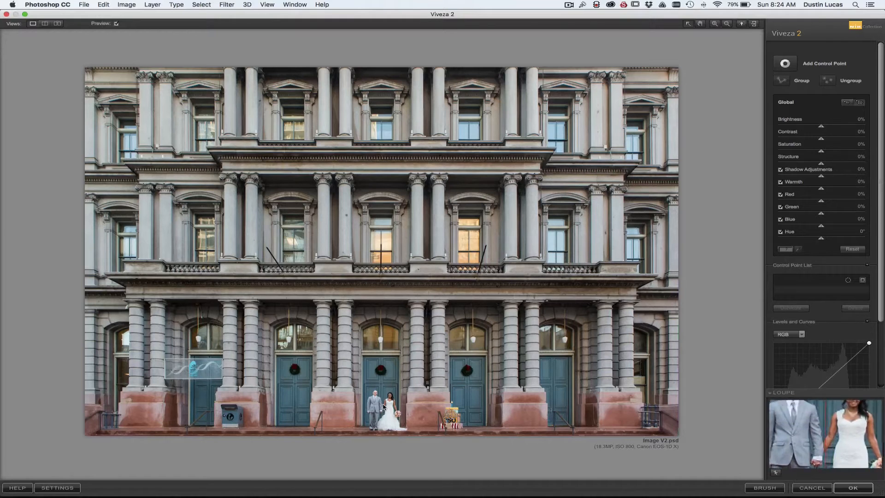
pyautogui.click(806, 486)
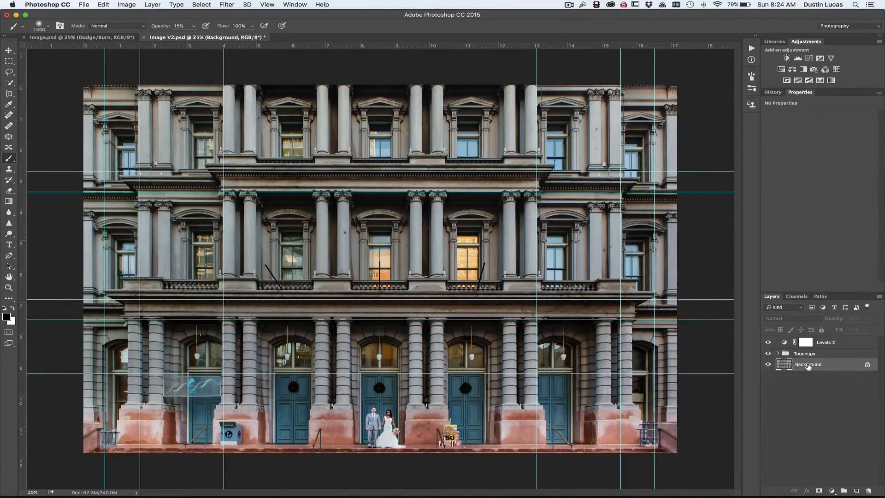
# Step: Stamp all visible layers into a new layer directly above the Background layer
pyautogui.press('super+alt+shift+e')
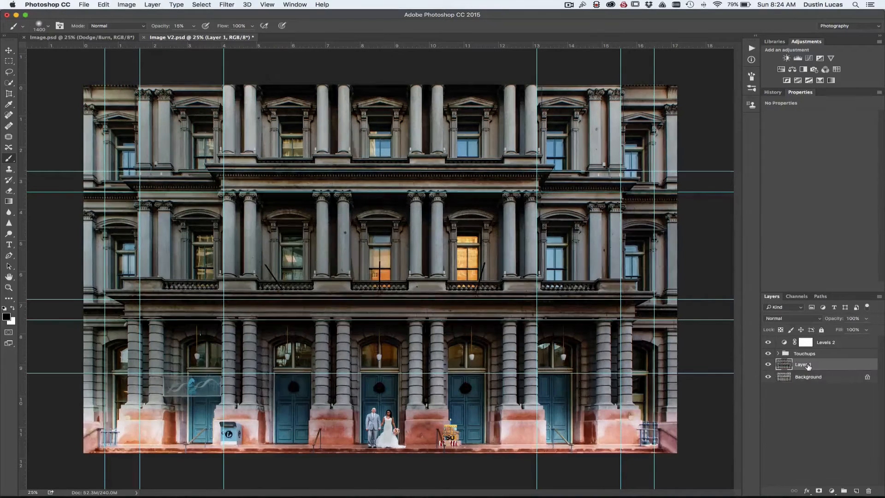
# Step: Move the stamped layer to the top of the layer stack and open it in Viveza 2 with a maximized window
pyautogui.moveTo(807, 365); pyautogui.dragTo(808, 338)
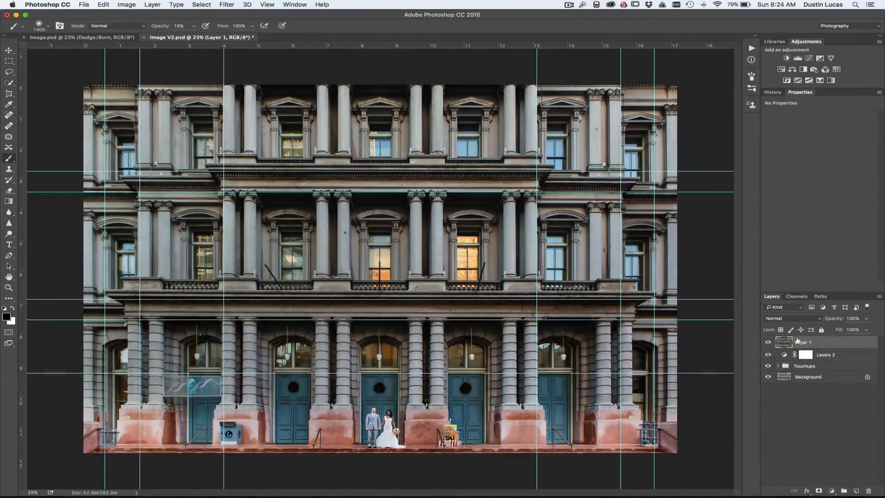
pyautogui.click(228, 6)
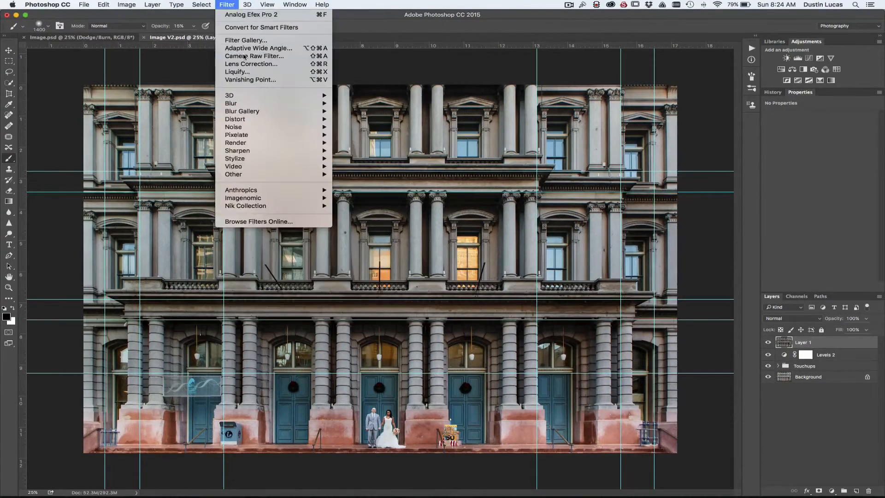
pyautogui.moveTo(270, 206)
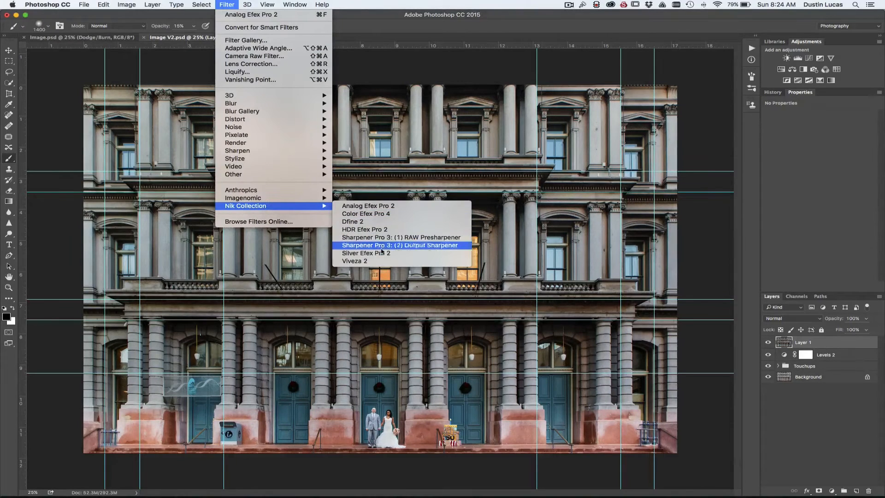
pyautogui.click(380, 264)
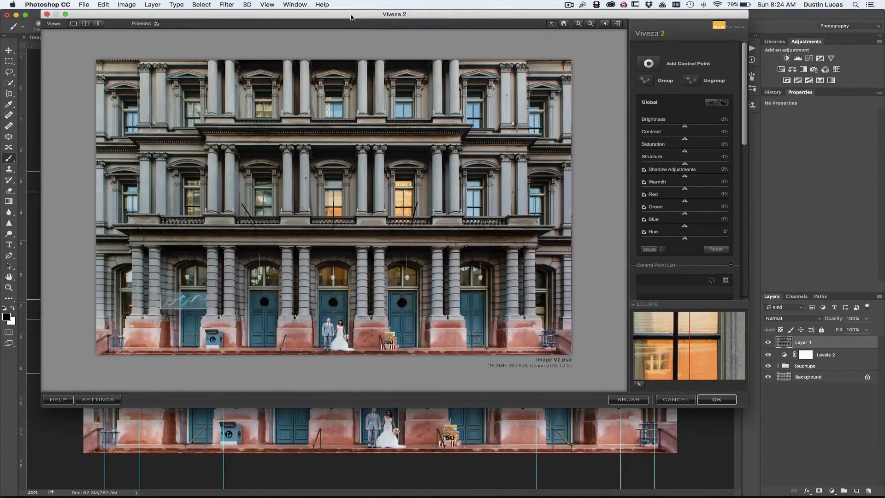
pyautogui.doubleClick(350, 17)
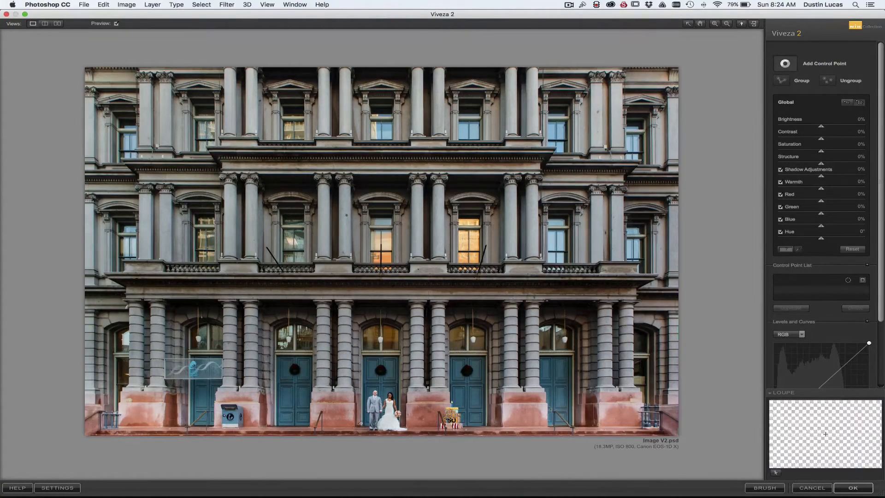
# Step: Add a control point on the couple with a 7% radius and 48% brightness, and deselect it
pyautogui.click(384, 407)
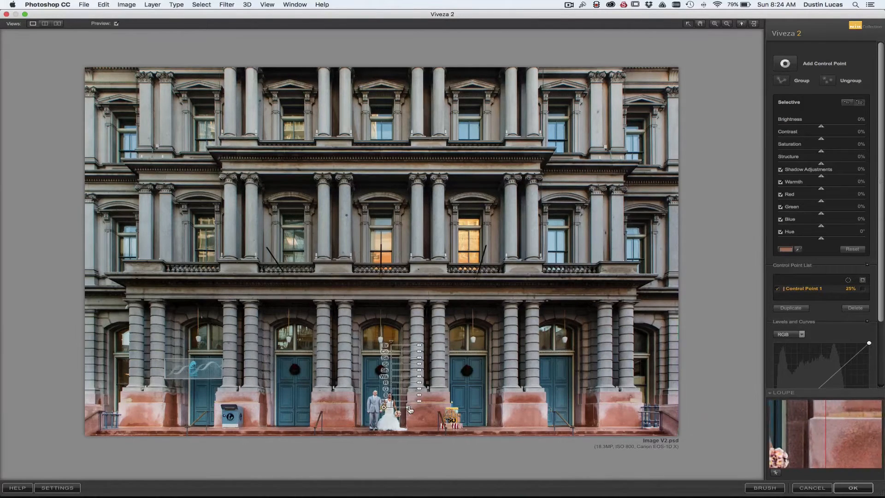
pyautogui.moveTo(408, 407); pyautogui.dragTo(403, 410)
pyautogui.moveTo(419, 347); pyautogui.dragTo(430, 348)
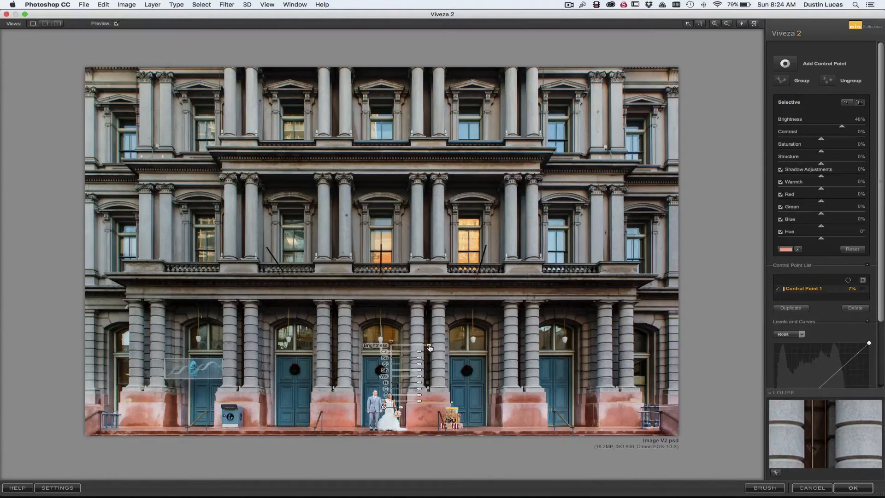
pyautogui.click(377, 450)
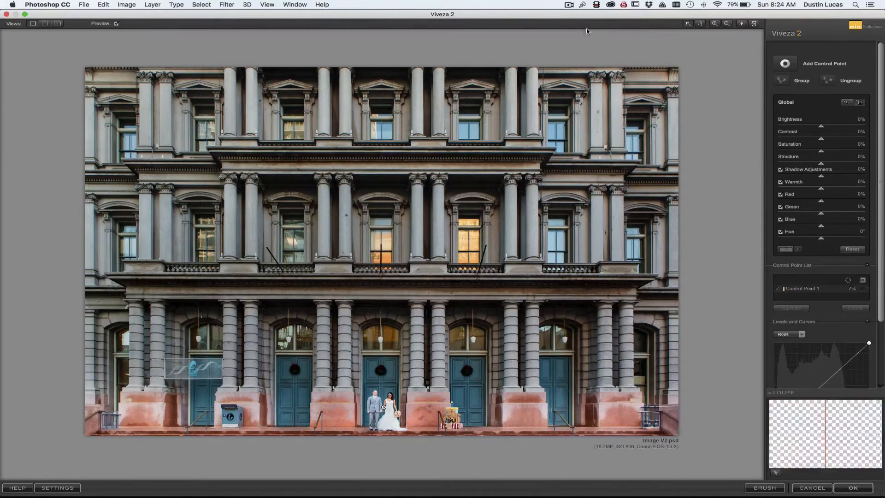
# Step: Set the couple's control point to 13% brightness, 35% warmth and 27% structure, working at 33% zoom
pyautogui.click(714, 25)
pyautogui.click(387, 379)
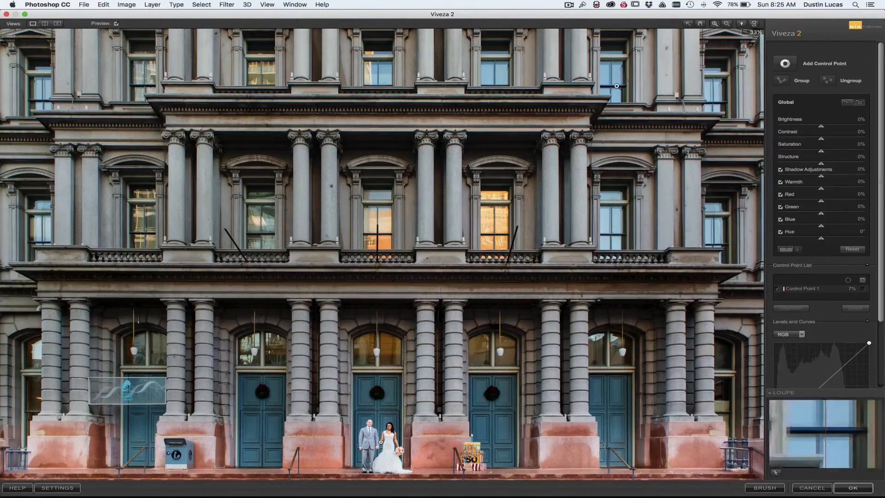
pyautogui.click(686, 24)
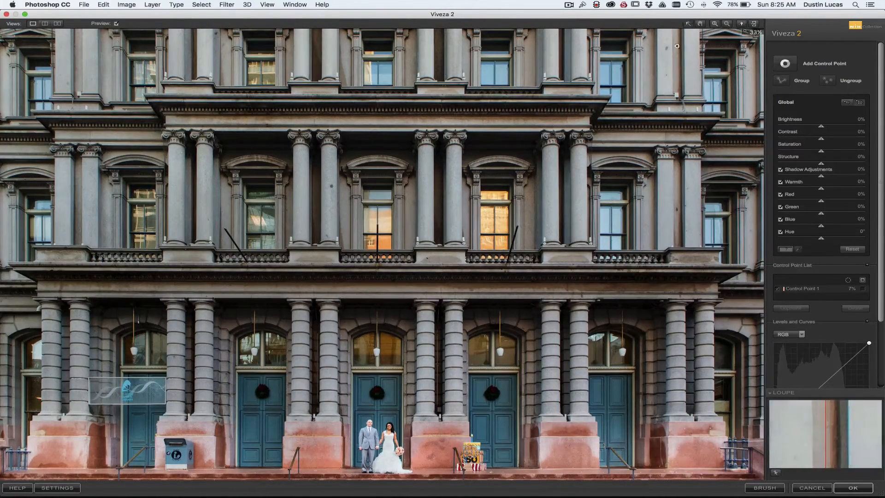
pyautogui.click(381, 443)
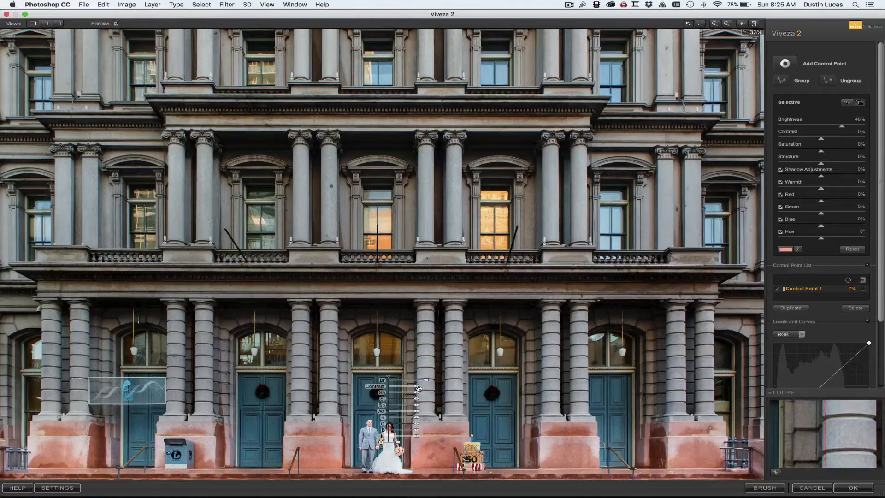
pyautogui.moveTo(422, 382); pyautogui.dragTo(419, 383)
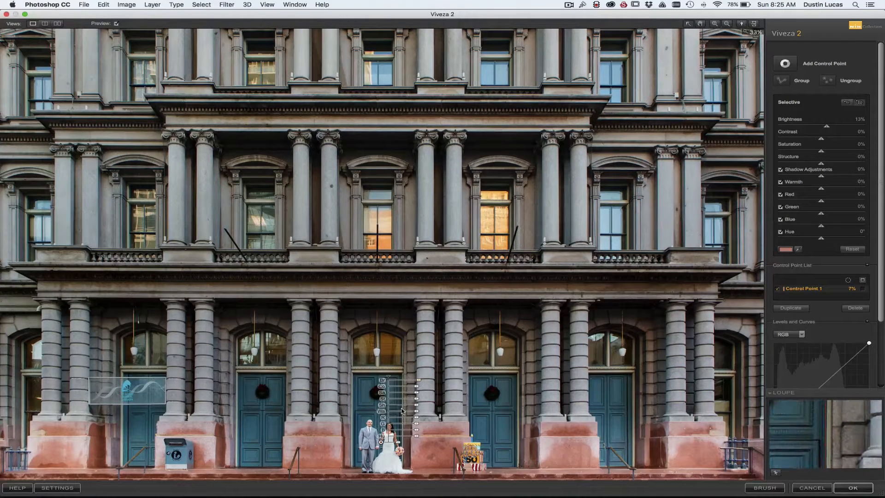
pyautogui.moveTo(416, 412); pyautogui.dragTo(423, 413)
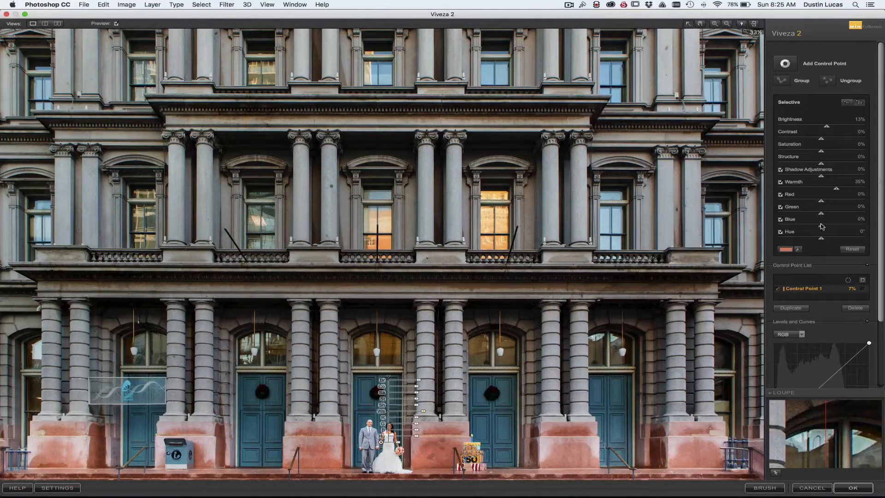
pyautogui.click(848, 103)
pyautogui.click(867, 103)
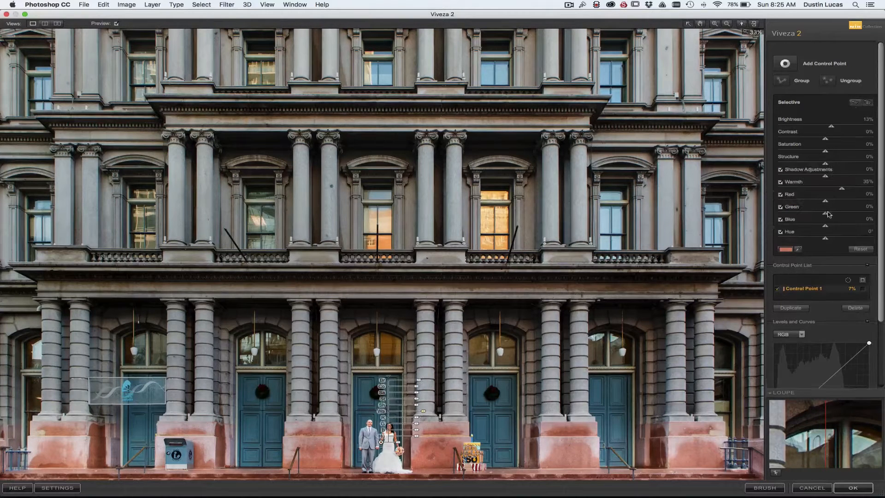
pyautogui.moveTo(825, 165); pyautogui.dragTo(840, 167)
# Step: Darken the image by lowering the middle of the RGB curve, and set the control point's brightness to 44%
pyautogui.moveTo(881, 280); pyautogui.dragTo(881, 351)
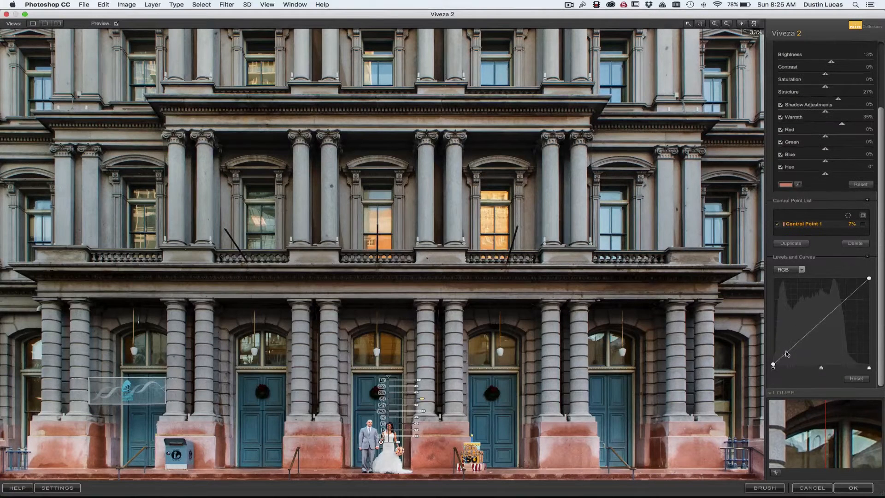
pyautogui.moveTo(817, 328); pyautogui.dragTo(824, 328)
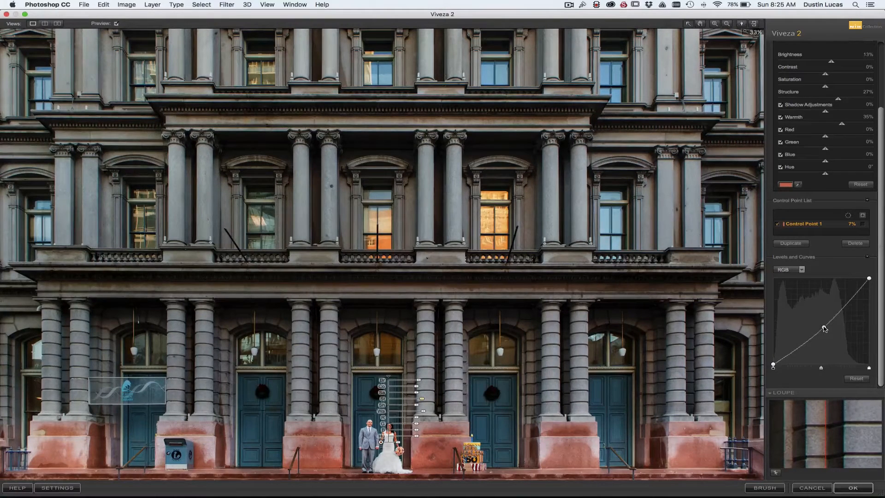
pyautogui.moveTo(824, 328); pyautogui.dragTo(823, 328)
pyautogui.moveTo(420, 380); pyautogui.dragTo(426, 382)
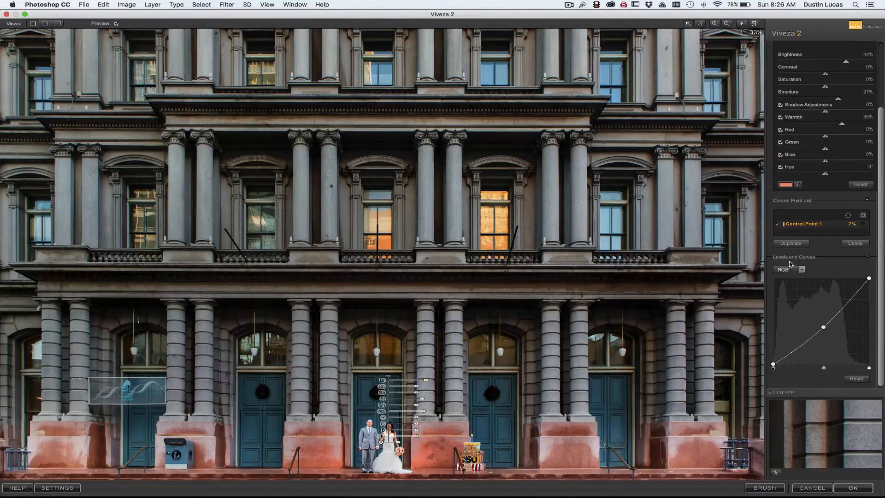
# Step: Fine-tune the midpoint of the RGB curve and set the control point's radius to 8%
pyautogui.click(802, 270)
pyautogui.click(822, 269)
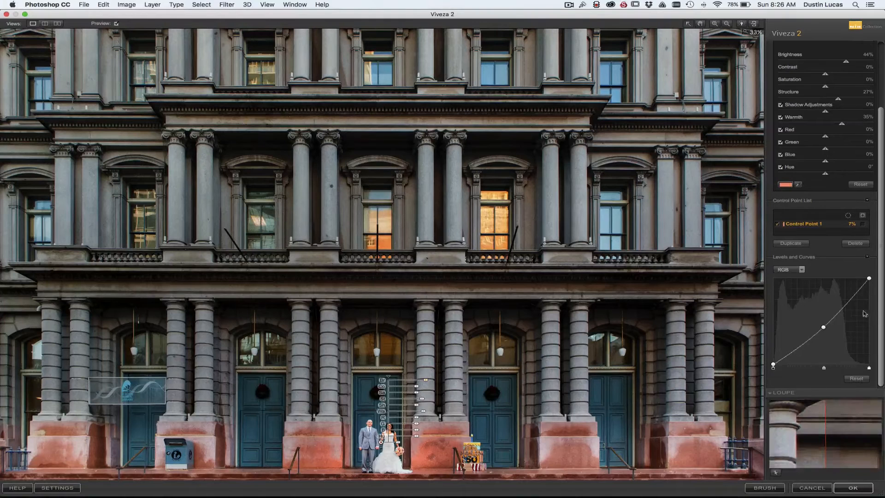
pyautogui.click(824, 327)
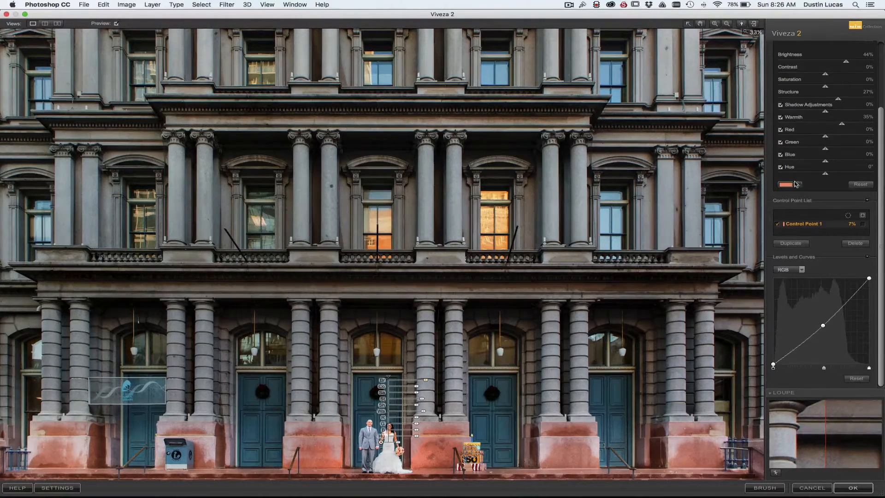
pyautogui.moveTo(397, 442); pyautogui.dragTo(399, 445)
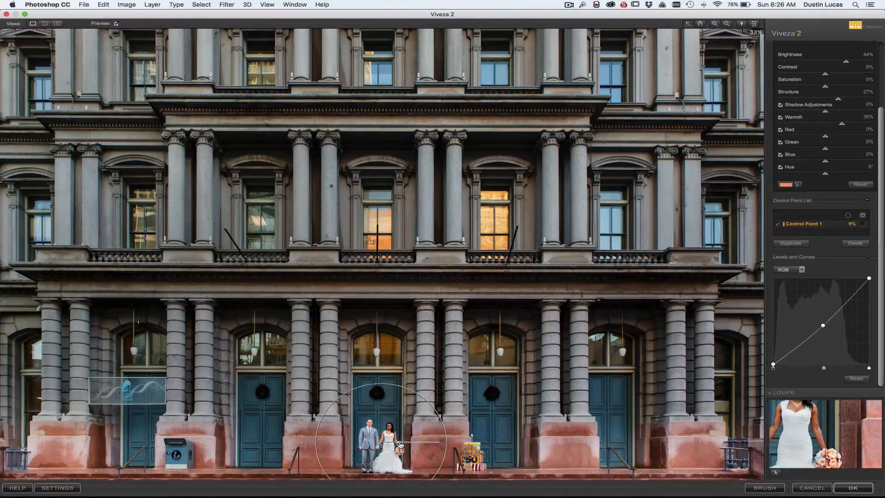
pyautogui.moveTo(400, 444); pyautogui.dragTo(399, 445)
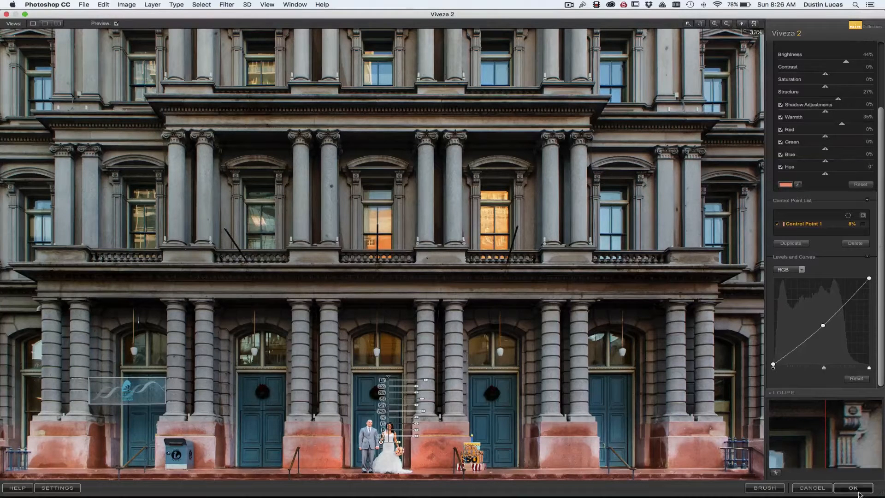
# Step: Review the filter settings for default control point size and effect output, keeping Small (25%) and the separate layer option
pyautogui.click(57, 488)
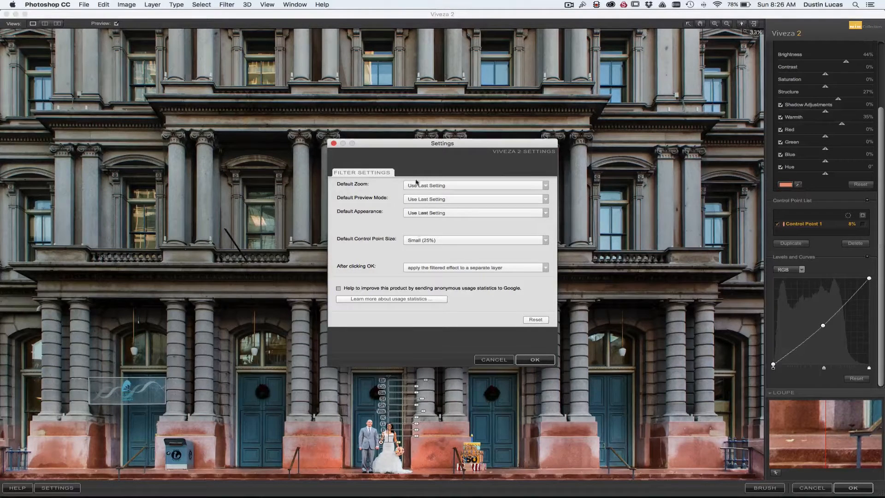
pyautogui.click(438, 267)
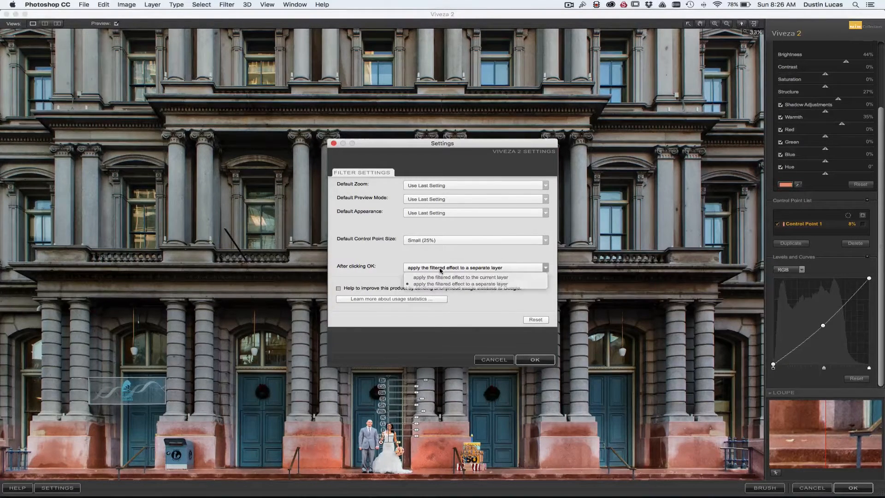
pyautogui.click(438, 272)
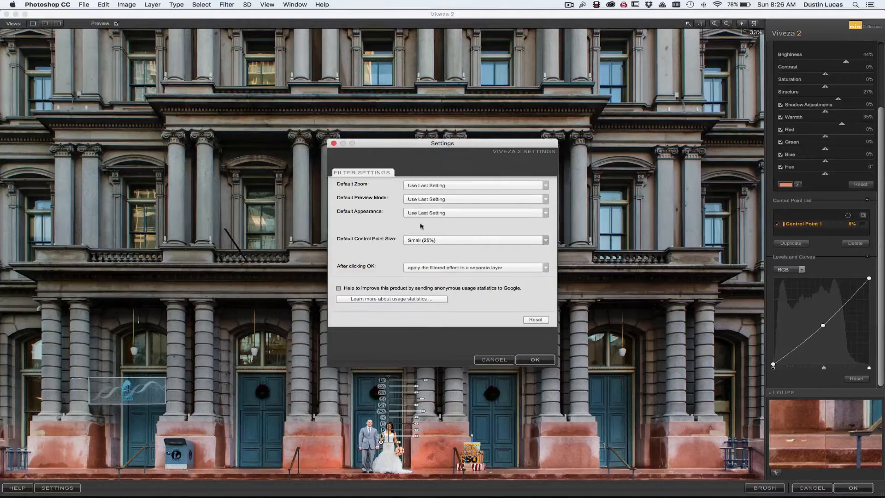
pyautogui.click(420, 241)
pyautogui.click(422, 250)
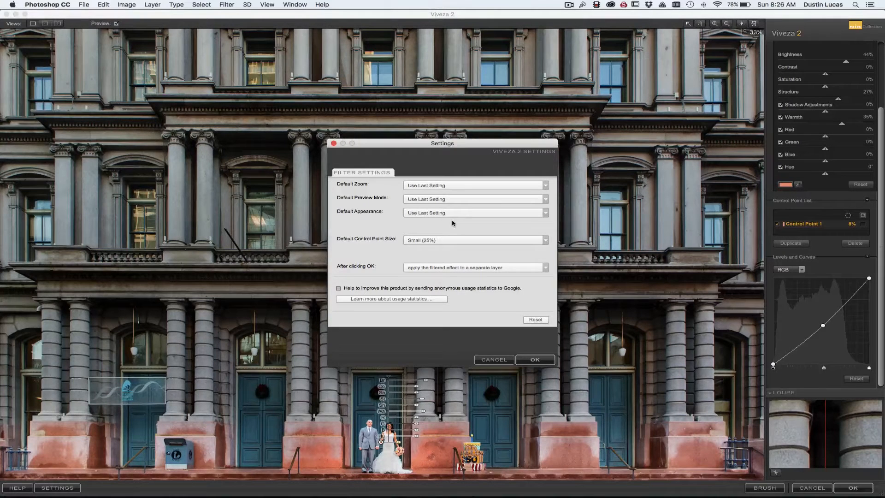
pyautogui.click(535, 359)
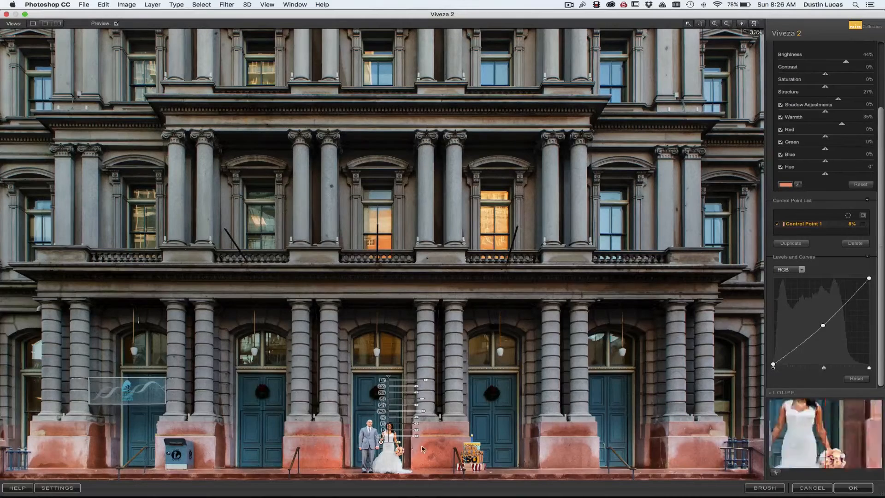
# Step: Try the control point on the stone column base beside the rightmost blue door, return it to the couple, and close the filter
pyautogui.moveTo(385, 446); pyautogui.dragTo(574, 434)
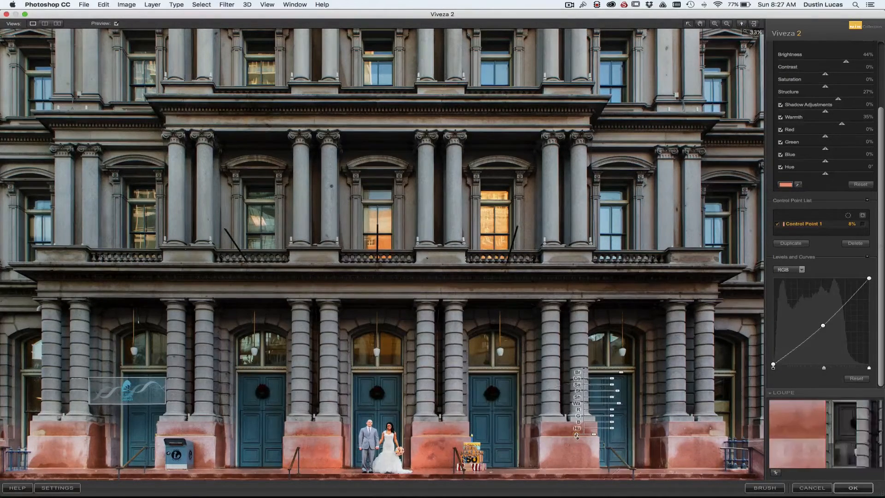
pyautogui.moveTo(503, 438); pyautogui.dragTo(382, 438)
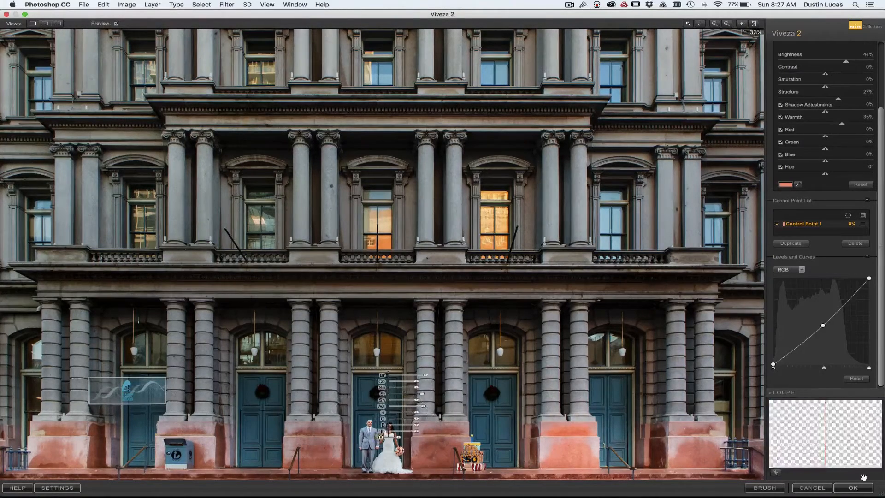
pyautogui.click(847, 487)
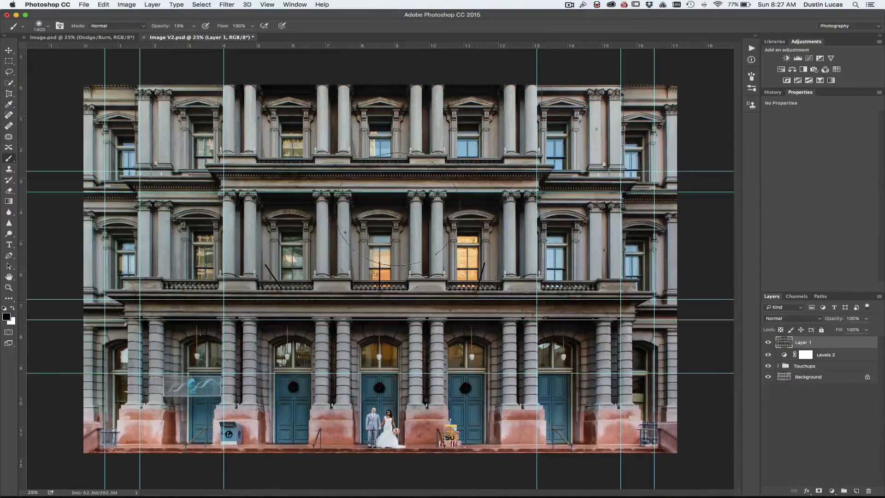
# Step: Delete the stamped layer and the Levels adjustment layer, leaving only the Touchups group and the Background
pyautogui.moveTo(807, 352); pyautogui.dragTo(871, 492)
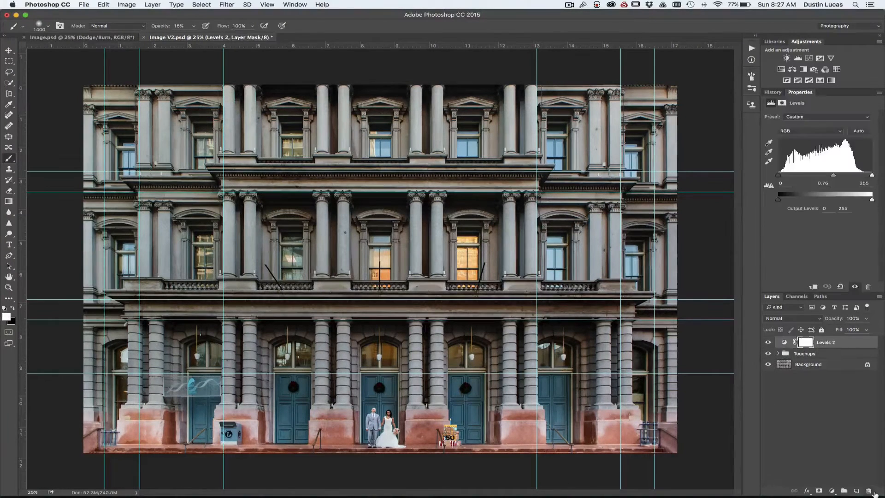
pyautogui.click(829, 417)
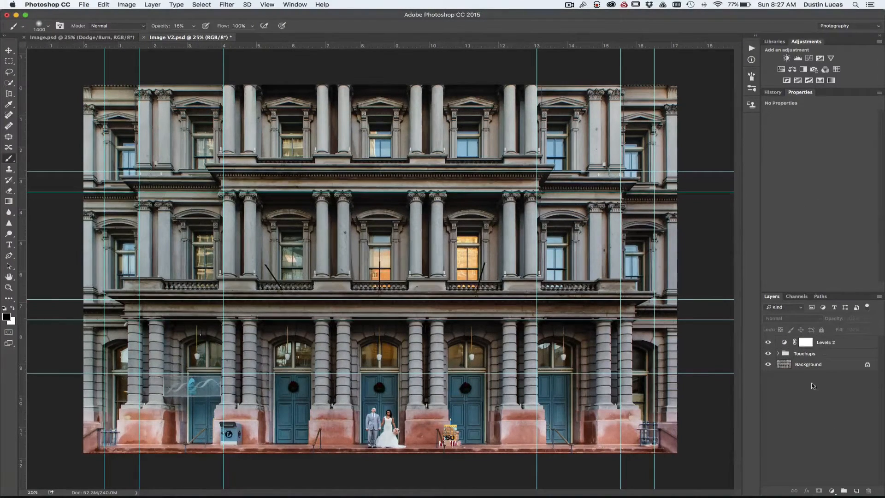
pyautogui.click(771, 344)
pyautogui.moveTo(820, 343); pyautogui.dragTo(868, 490)
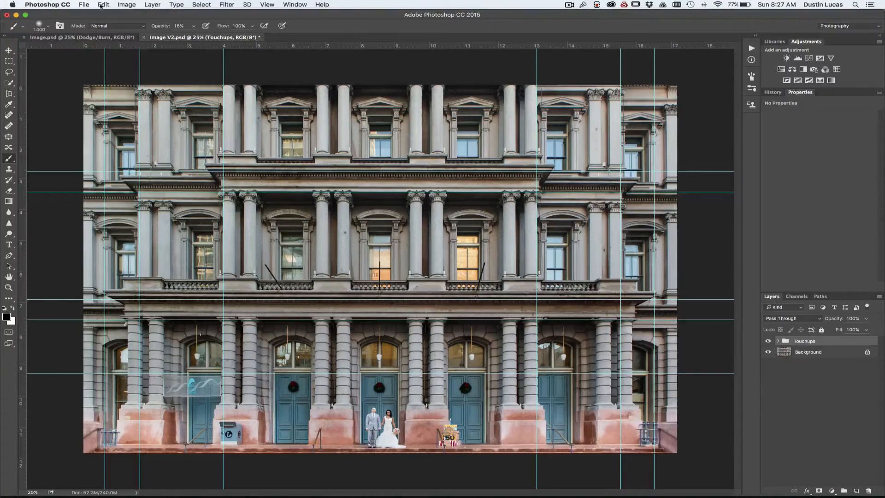
# Step: Select the Background layer and open it in HDR Efex Pro 2
pyautogui.click(177, 5)
pyautogui.moveTo(227, 5)
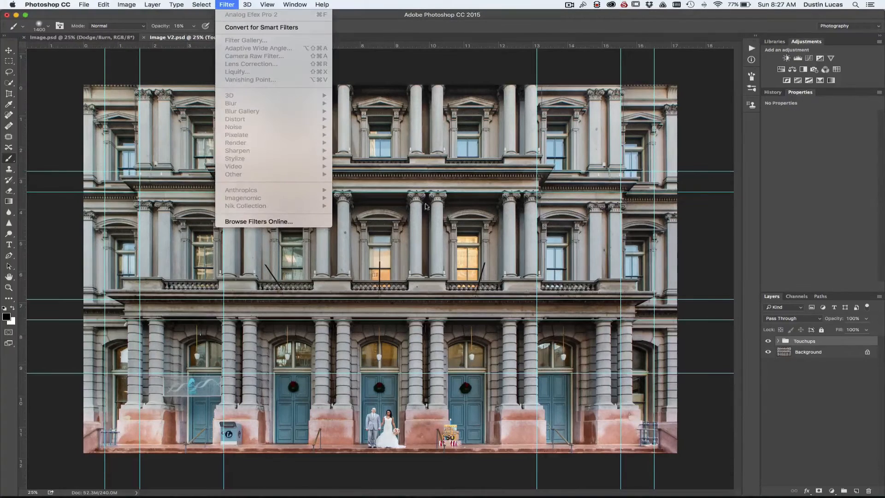
pyautogui.click(828, 374)
pyautogui.click(807, 348)
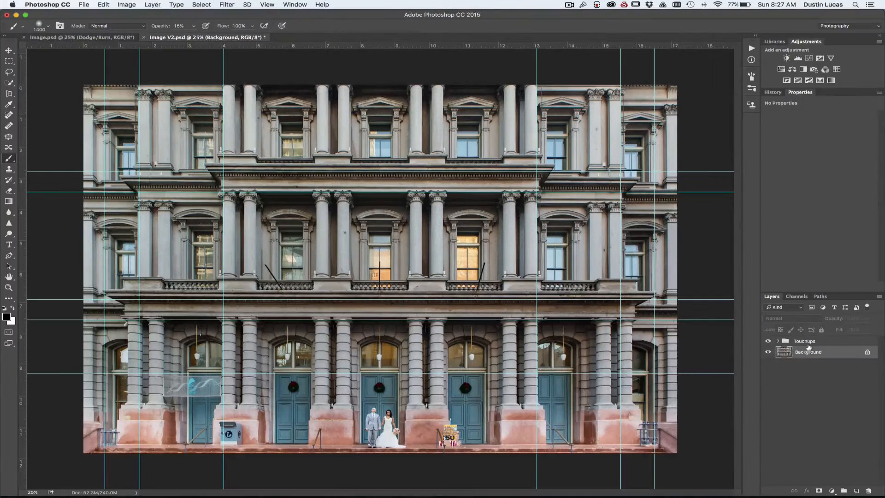
pyautogui.click(225, 6)
pyautogui.moveTo(269, 206)
pyautogui.click(396, 230)
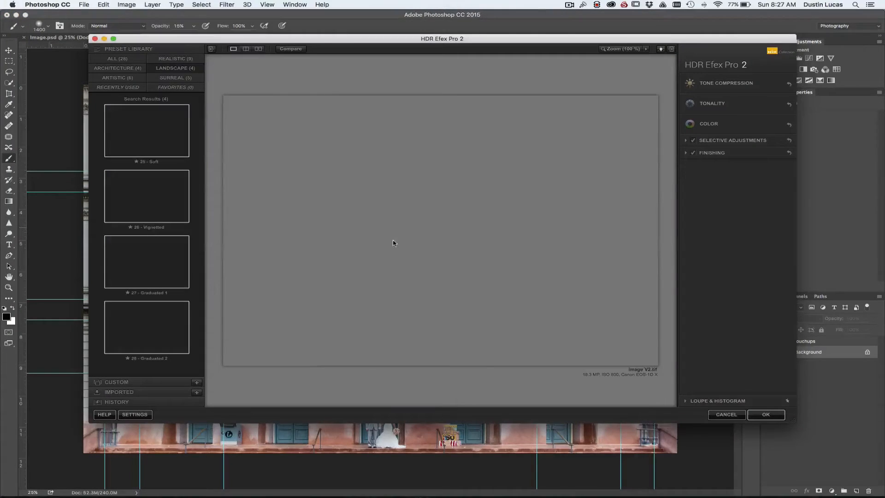
# Step: Enlarge the filter window to fill the screen and try the 03 - Deep 1 preset from the recently used presets
pyautogui.doubleClick(366, 40)
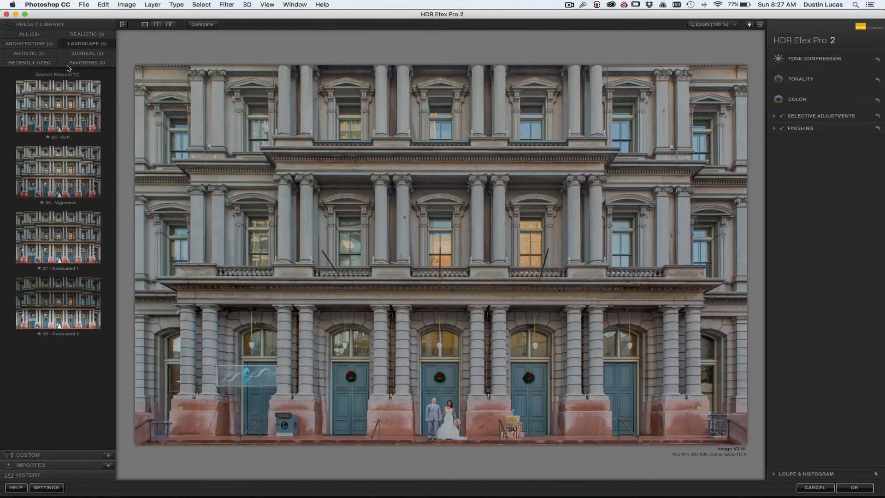
pyautogui.click(36, 64)
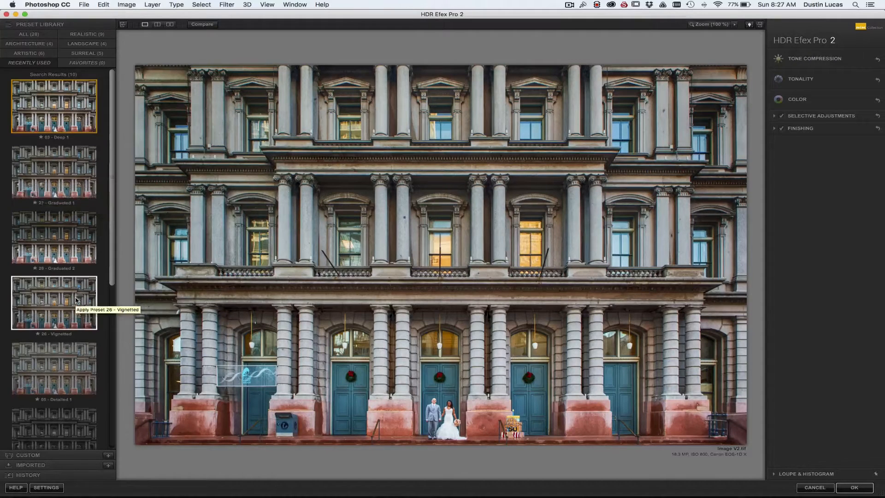
pyautogui.scroll(-5, 76, 300)
pyautogui.scroll(5, 76, 301)
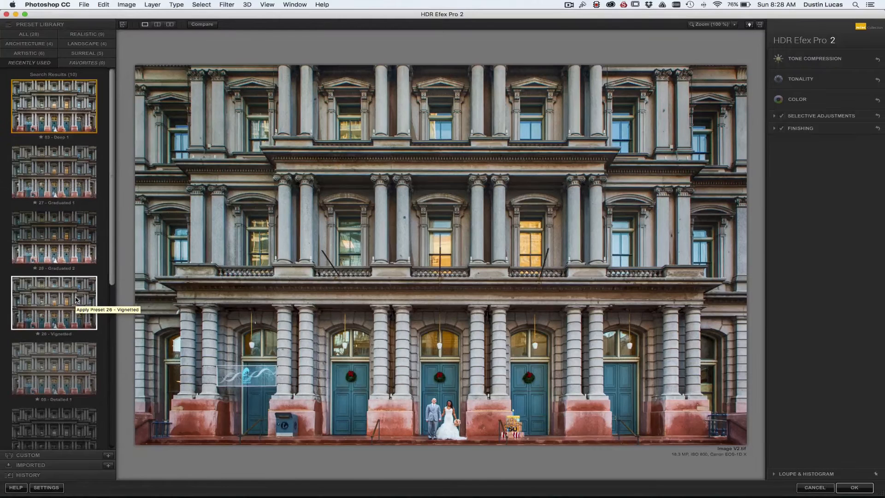
# Step: Browse the full preset library and apply the 08 - Dark preset to the photo
pyautogui.click(35, 36)
pyautogui.scroll(-2, 67, 161)
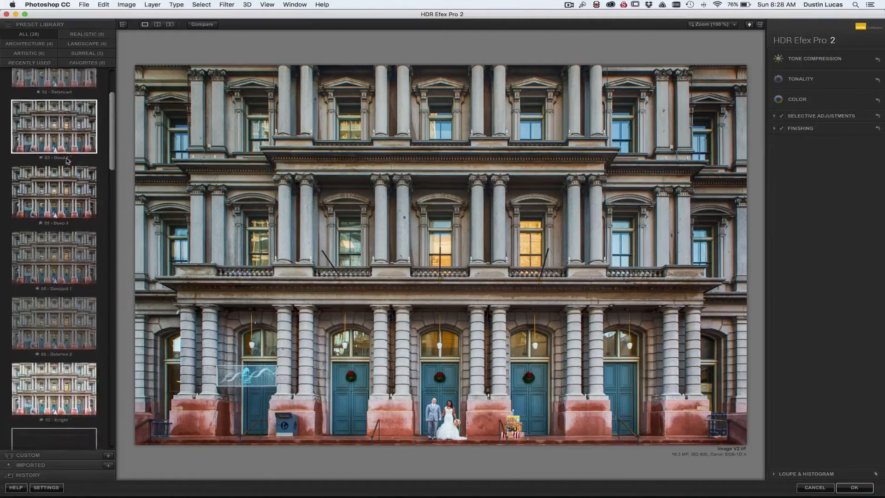
pyautogui.scroll(-6, 67, 161)
pyautogui.scroll(1, 67, 161)
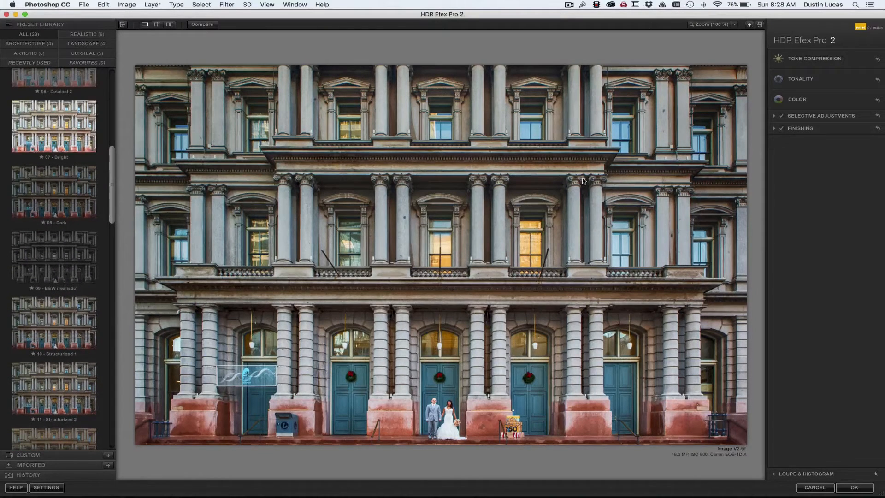
pyautogui.click(55, 196)
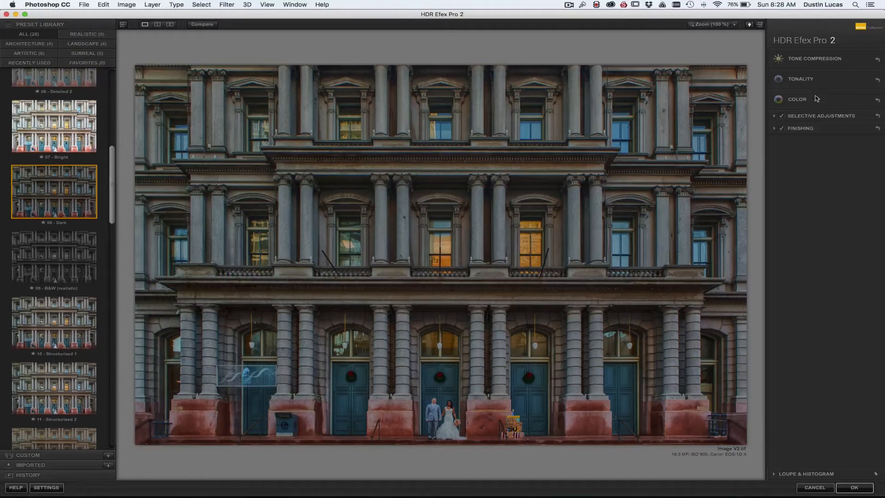
# Step: Expand the Finishing, Selective Adjustments, Color, Tonality and Tone Compression sections to show their controls
pyautogui.click(822, 129)
pyautogui.click(774, 116)
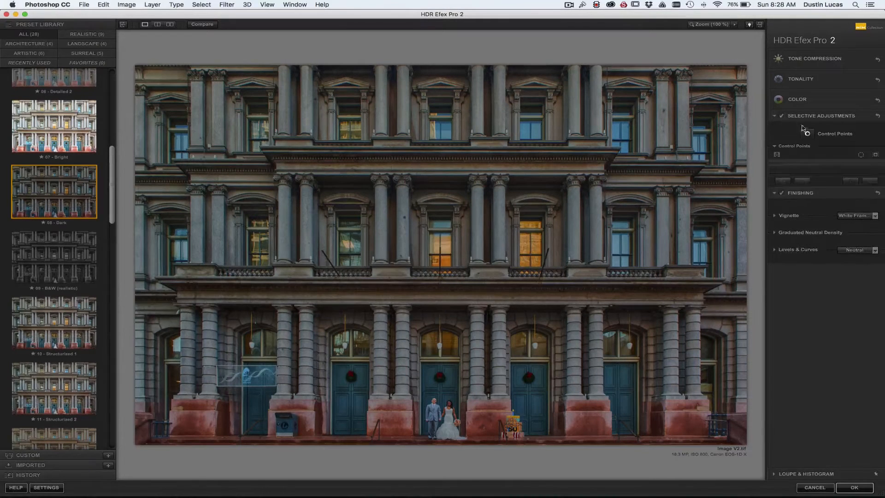
pyautogui.click(821, 101)
pyautogui.click(818, 81)
pyautogui.click(826, 61)
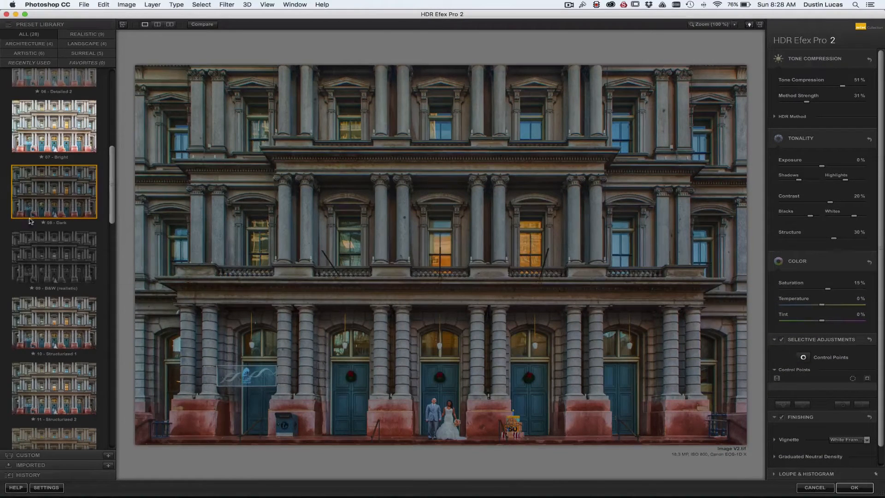
# Step: Apply the 24 - Outdoor 2 preset from the full library and expand the HDR Method settings
pyautogui.scroll(-15, 37, 224)
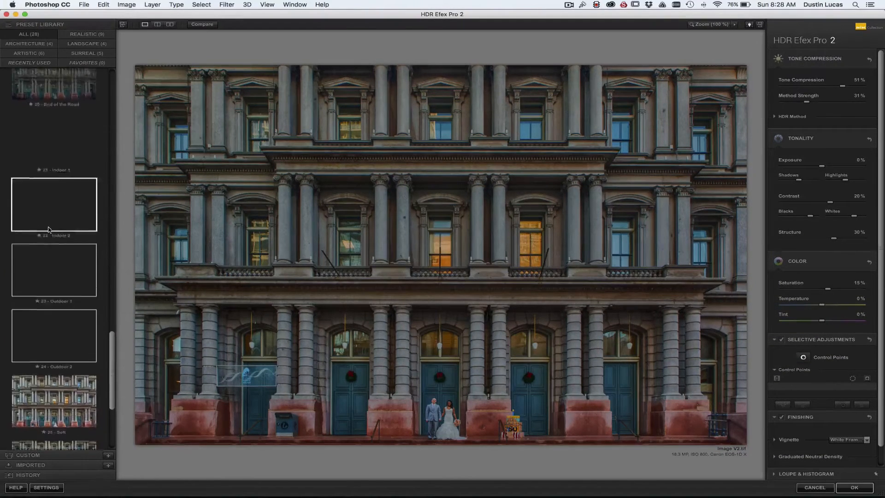
pyautogui.scroll(7, 48, 229)
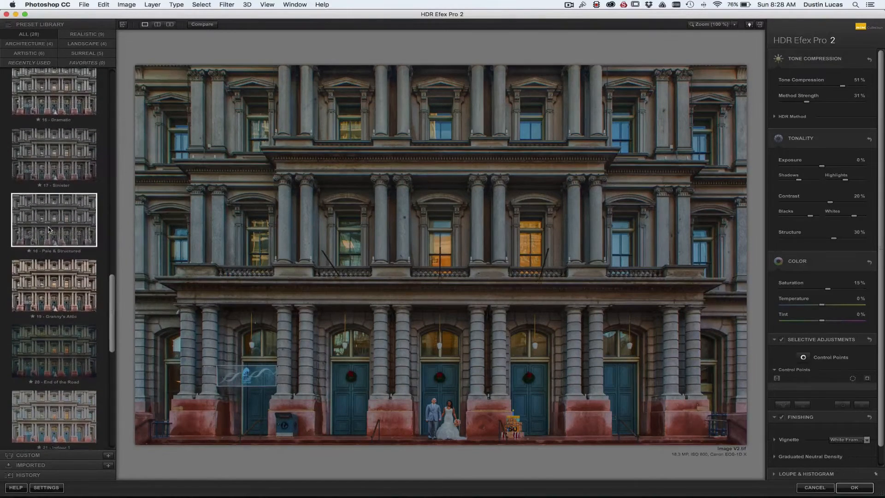
pyautogui.scroll(-10, 48, 229)
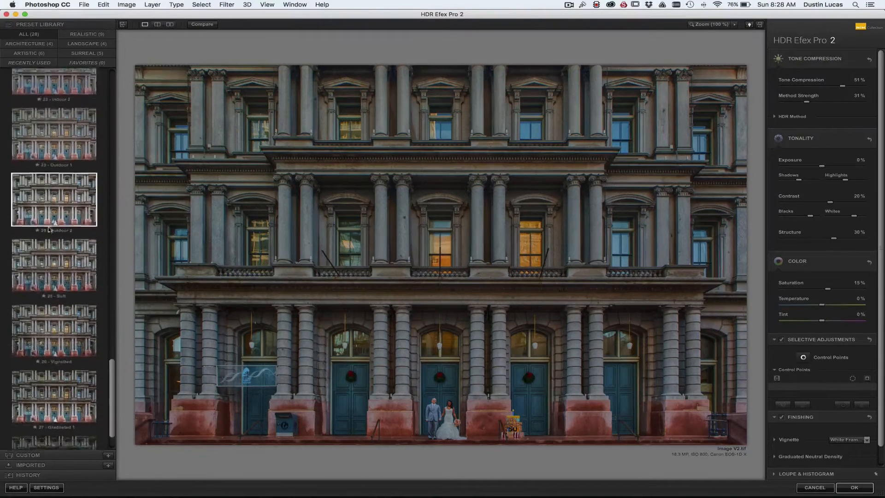
pyautogui.click(52, 164)
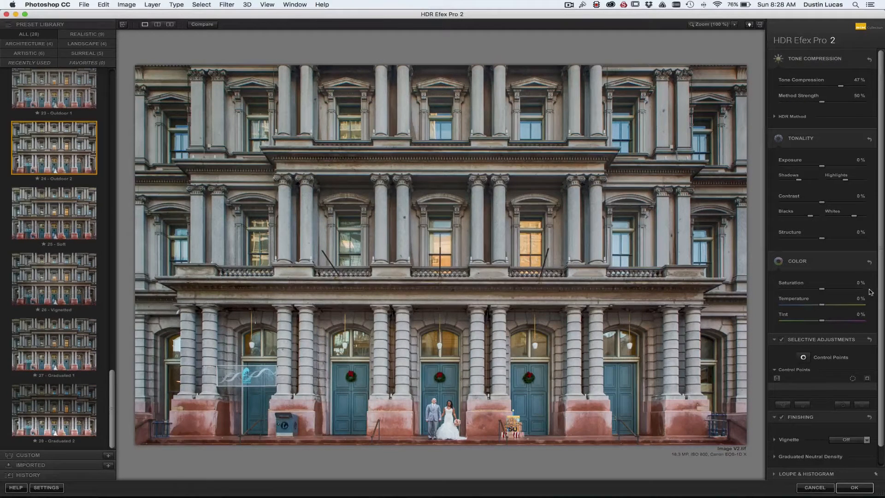
pyautogui.moveTo(832, 210)
pyautogui.click(775, 117)
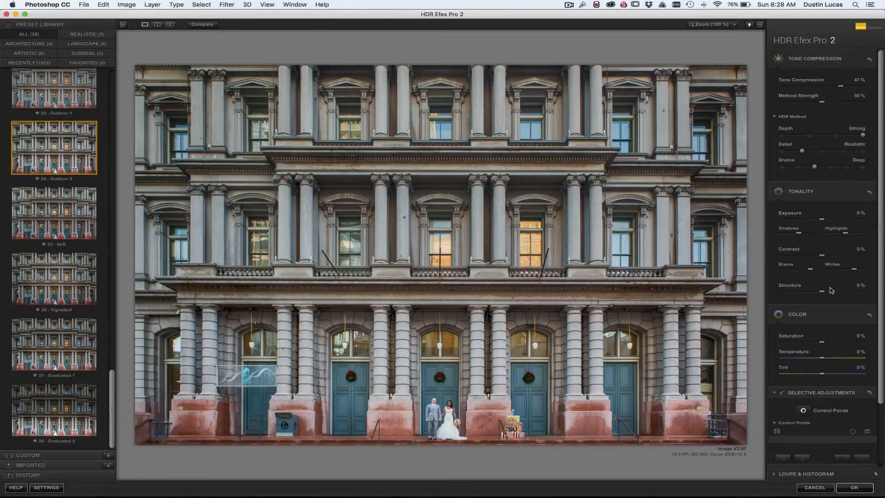
# Step: Try the HDR Method's Depth at Off and set it to Normal
pyautogui.scroll(-5, 831, 289)
pyautogui.scroll(5, 830, 289)
pyautogui.click(810, 135)
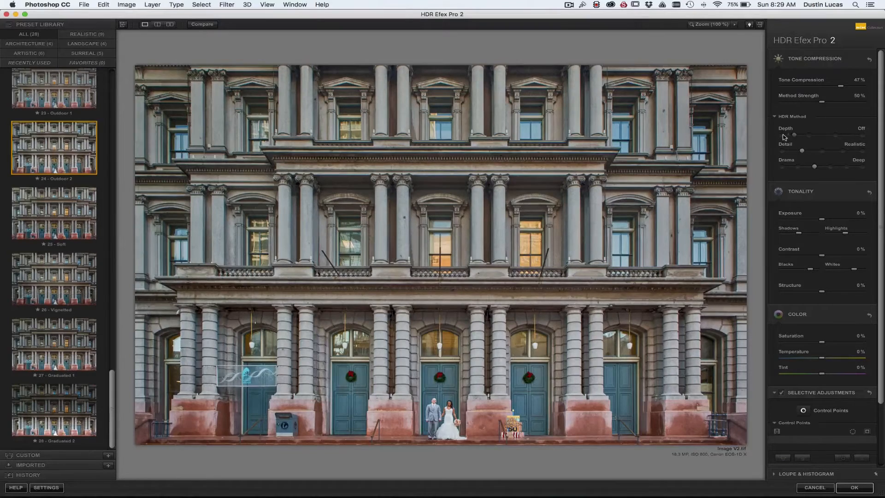
pyautogui.click(835, 135)
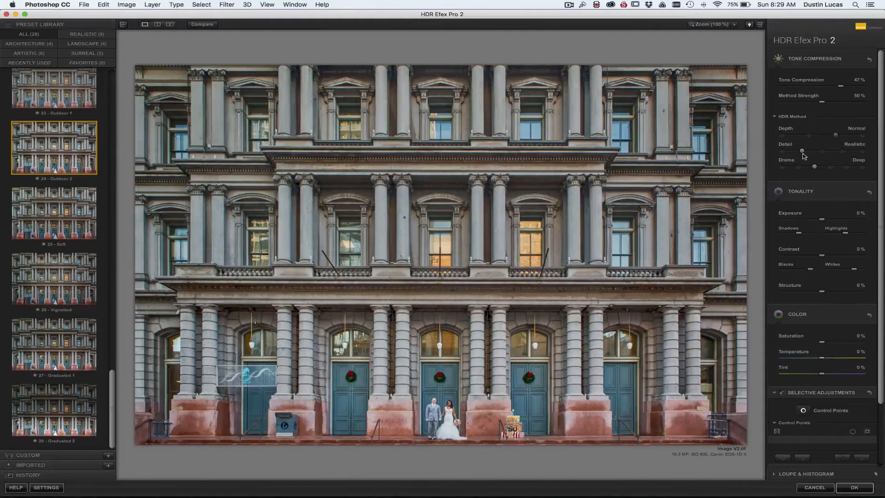
# Step: Compare the HDR Method's Detail levels, including Realistic, and settle on Accentuated
pyautogui.click(821, 151)
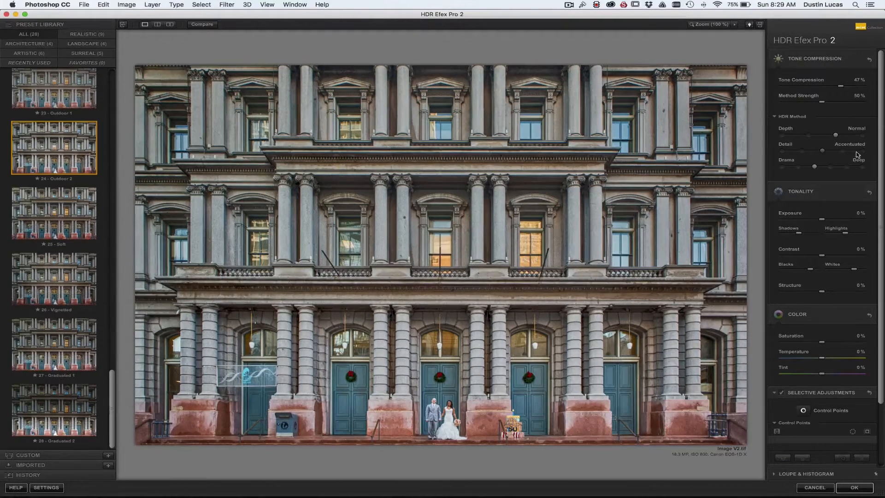
pyautogui.click(802, 151)
pyautogui.click(784, 152)
pyautogui.click(802, 151)
pyautogui.click(822, 151)
# Step: Try stronger and weaker Drama levels in the HDR Method and return Drama to Deep
pyautogui.click(863, 168)
pyautogui.moveTo(863, 168); pyautogui.dragTo(814, 169)
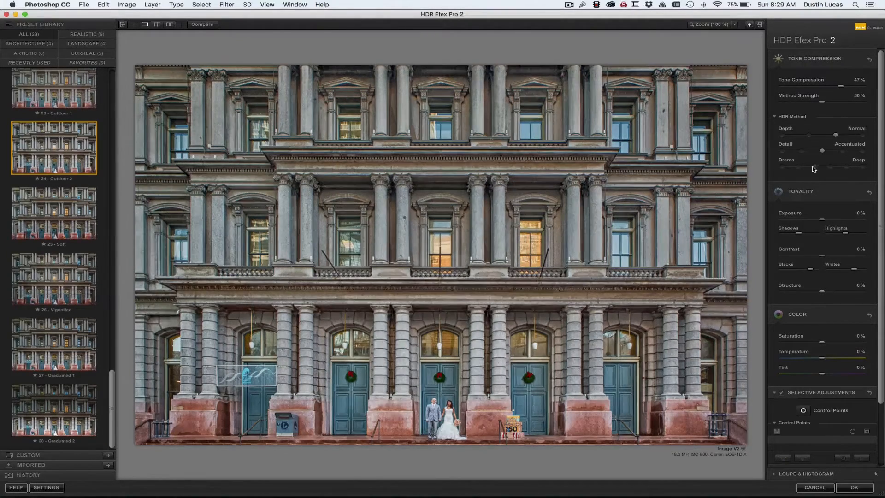
pyautogui.click(797, 167)
pyautogui.click(817, 168)
# Step: Review the remaining adjustment sections and open the list of custom presets
pyautogui.scroll(-3, 837, 276)
pyautogui.scroll(-1, 837, 282)
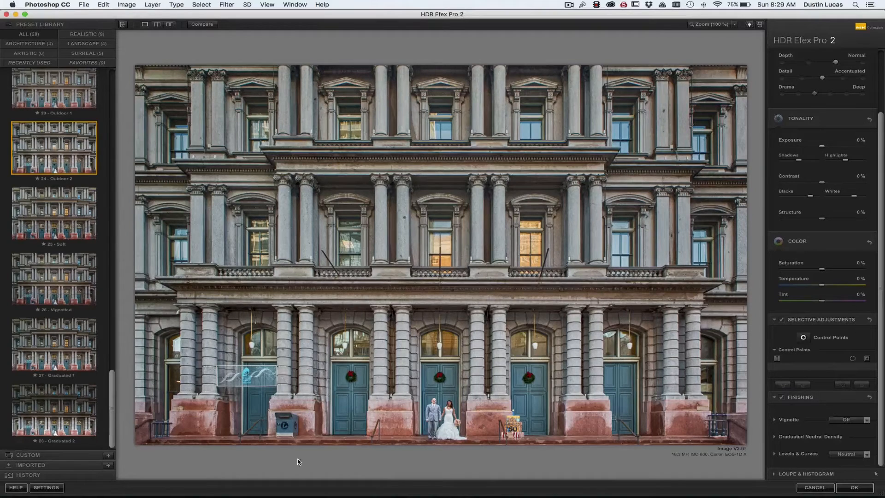
pyautogui.click(46, 455)
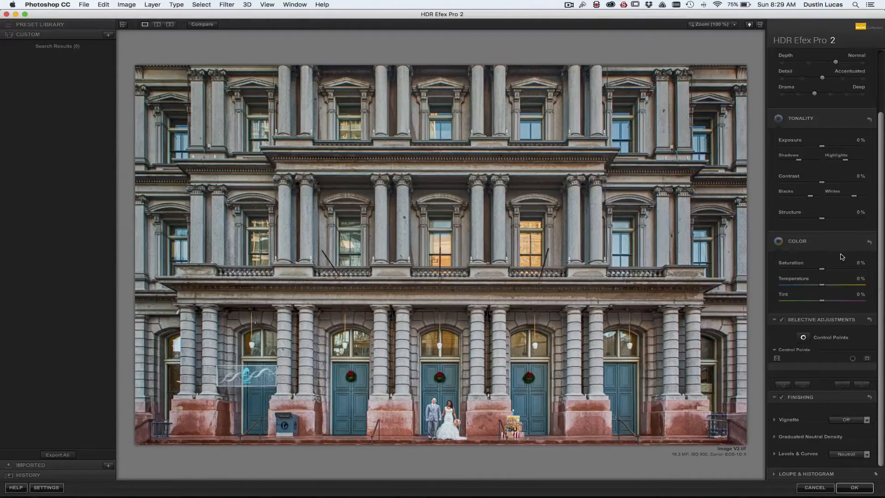
# Step: Set Tone Compression to 26% and the HDR Method to Depth Strong, Detail Realistic and Drama Natural
pyautogui.scroll(4, 841, 257)
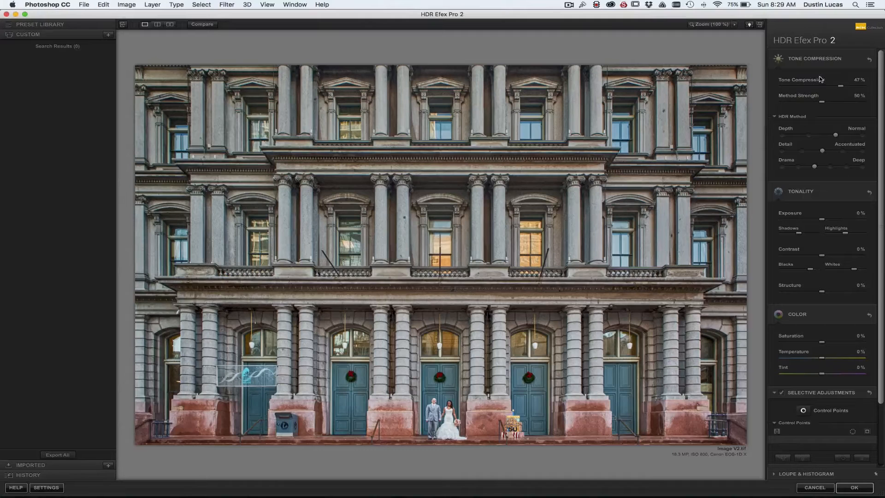
pyautogui.moveTo(841, 87); pyautogui.dragTo(833, 87)
pyautogui.click(798, 167)
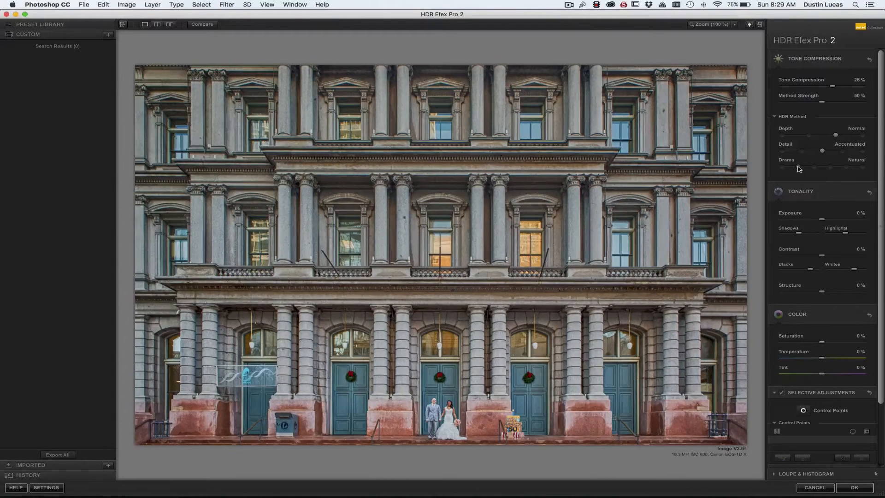
pyautogui.moveTo(817, 155); pyautogui.dragTo(803, 153)
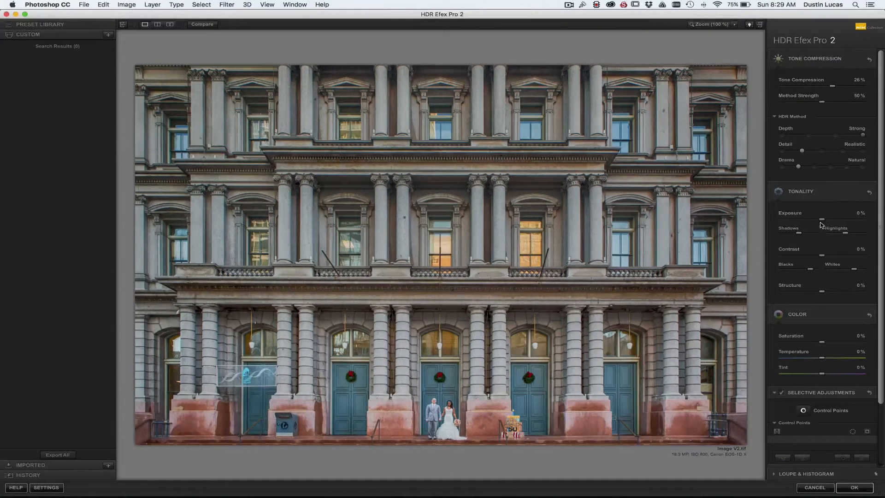
# Step: Set the Tonality Structure to 17% and apply the Lens 2 vignette
pyautogui.scroll(-1, 818, 270)
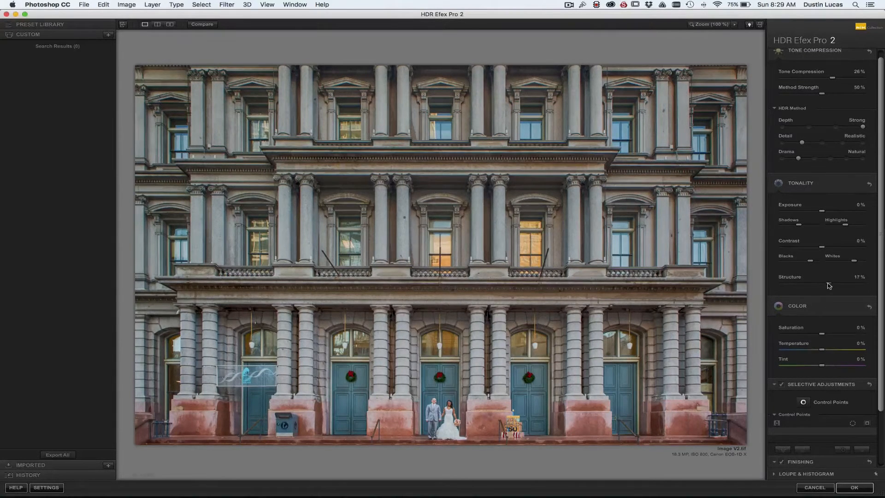
pyautogui.scroll(-5, 833, 304)
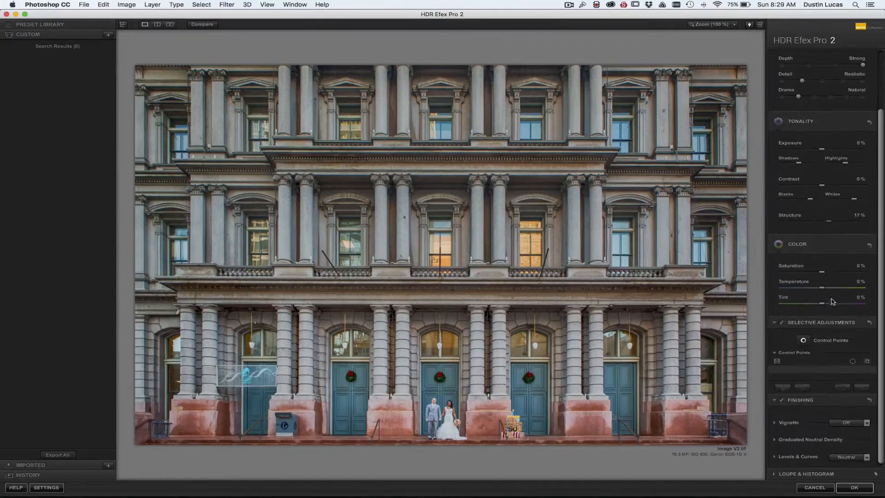
pyautogui.click(845, 420)
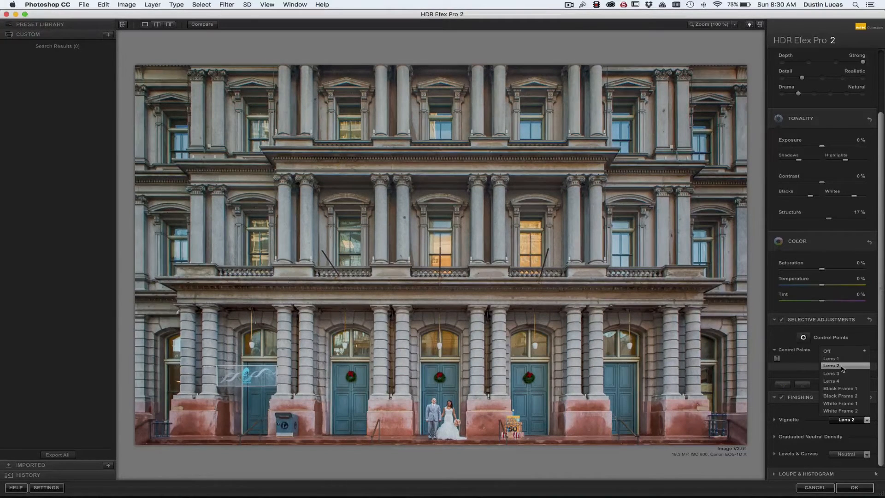
pyautogui.click(841, 368)
# Step: Review the Graduated Neutral Density settings, and in Levels & Curves preview Film (EV -1) and choose Neutral
pyautogui.click(775, 436)
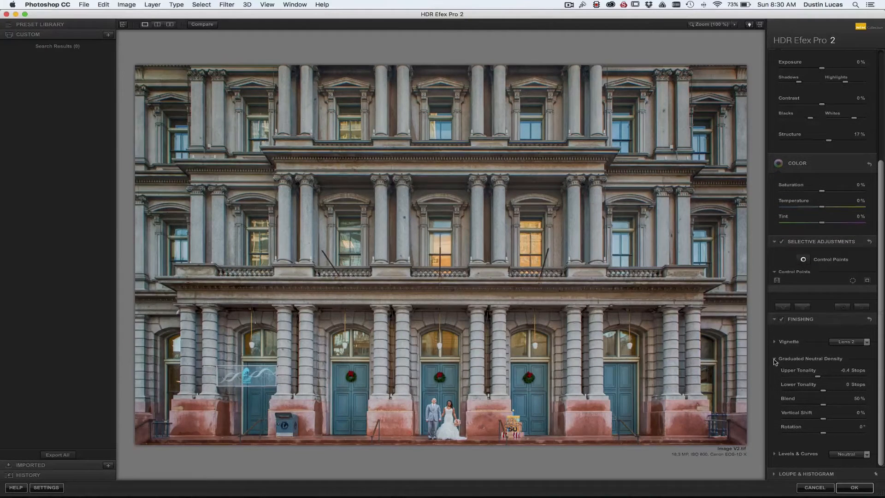
pyautogui.click(775, 359)
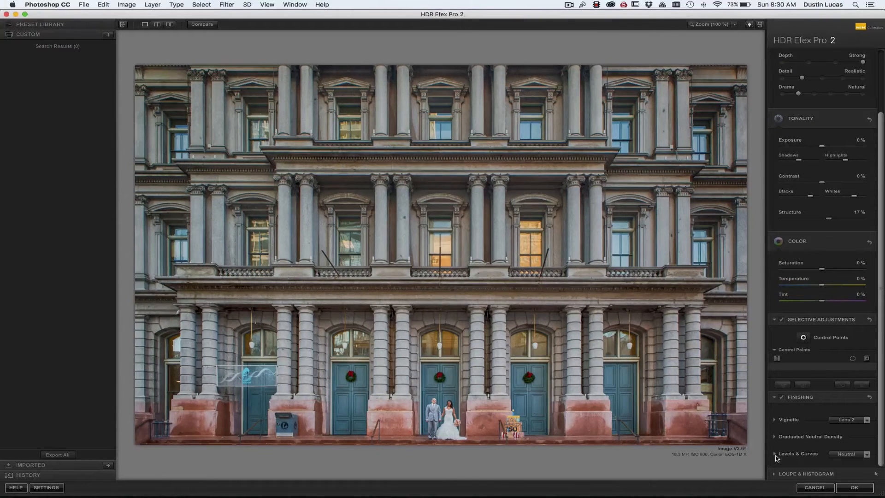
pyautogui.click(776, 455)
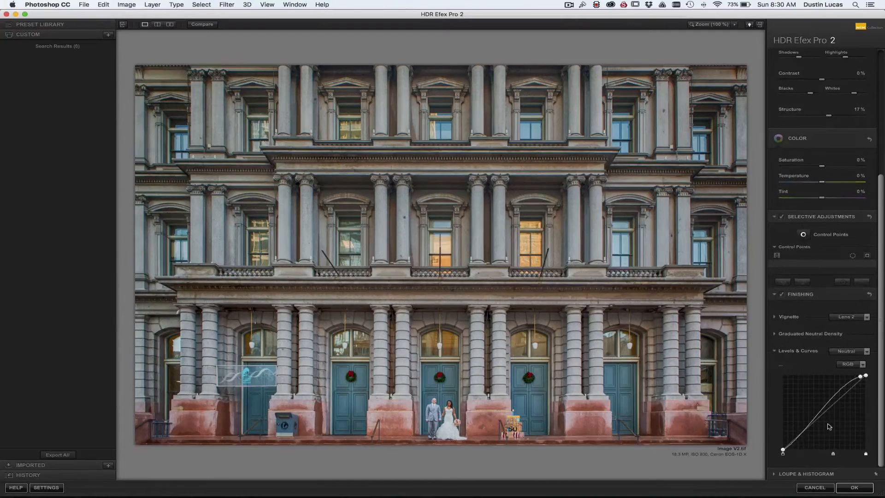
pyautogui.click(848, 351)
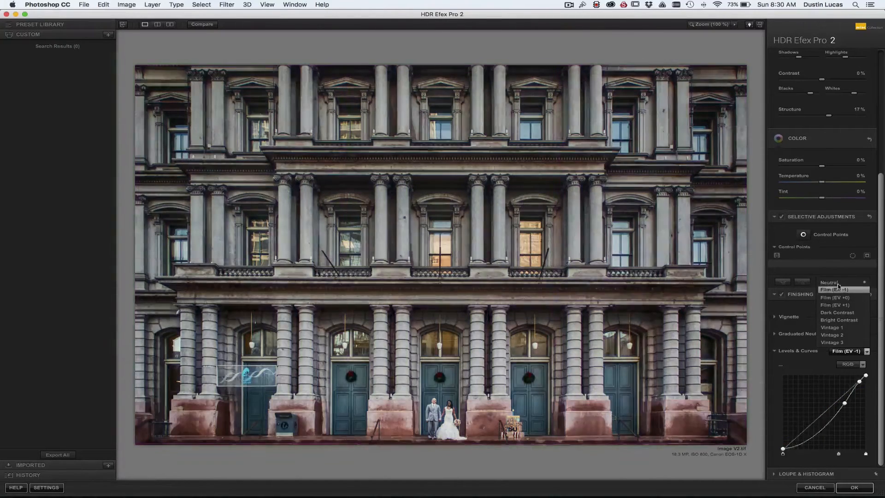
pyautogui.click(832, 282)
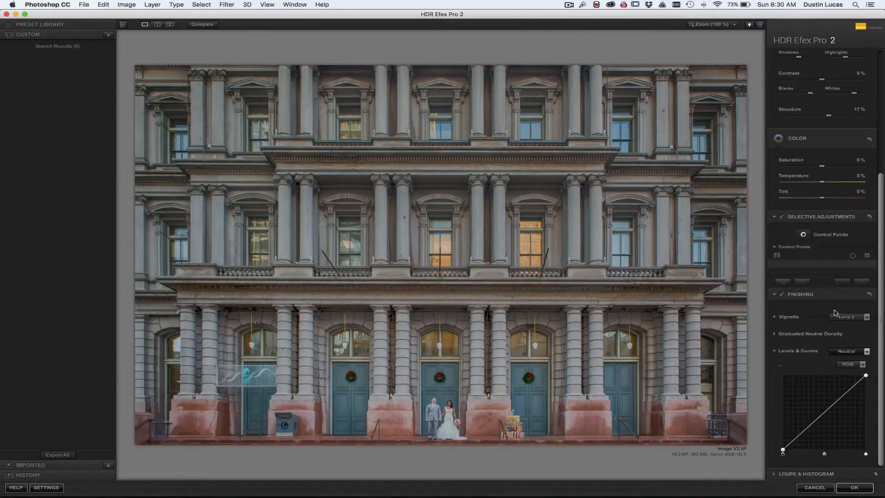
# Step: Collapse the Color, Tonality and Tone Compression sections
pyautogui.scroll(5, 835, 313)
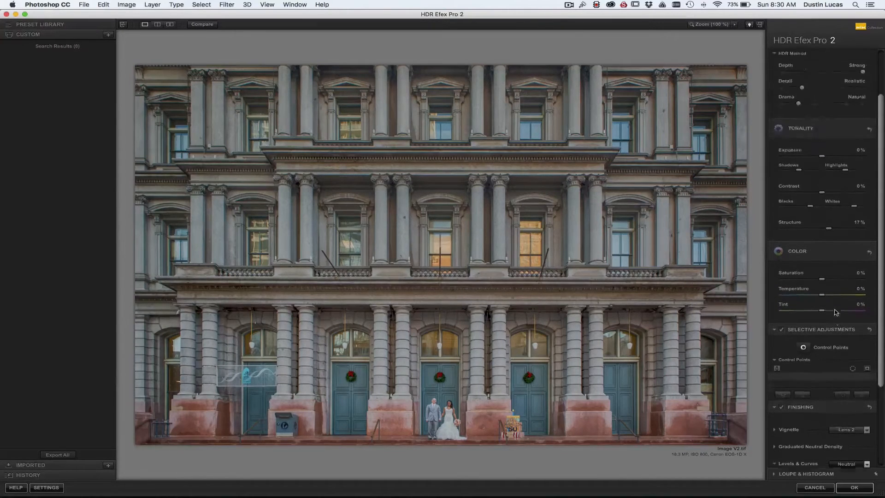
pyautogui.scroll(-5, 845, 411)
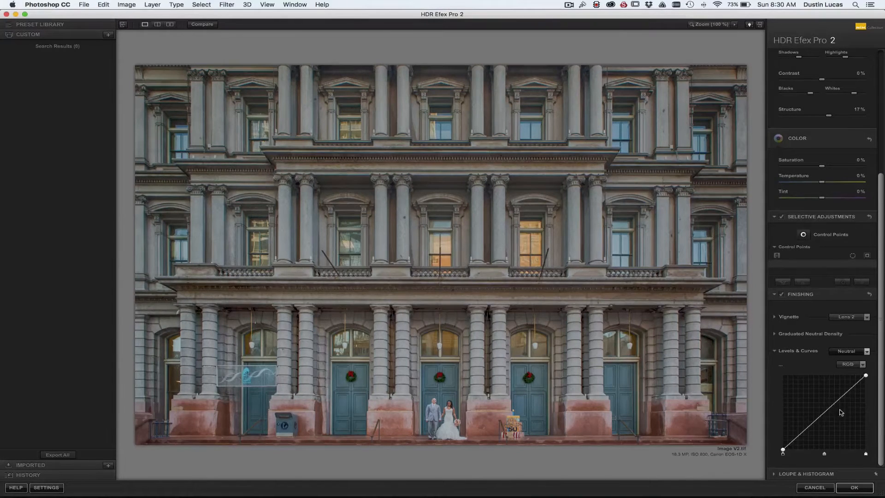
pyautogui.scroll(8, 846, 411)
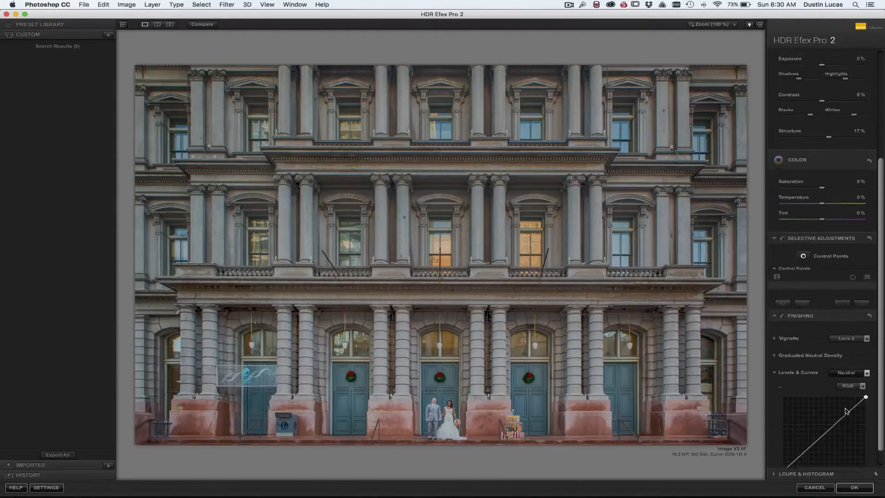
pyautogui.click(820, 314)
pyautogui.click(821, 185)
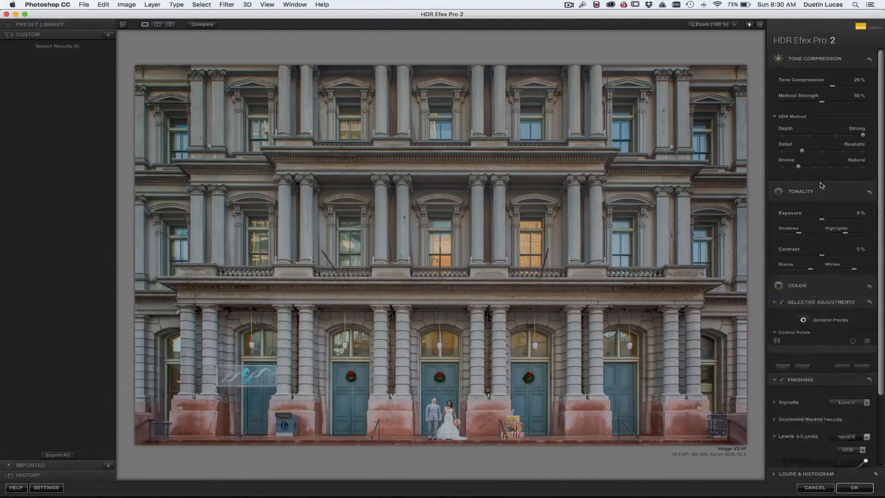
pyautogui.click(834, 59)
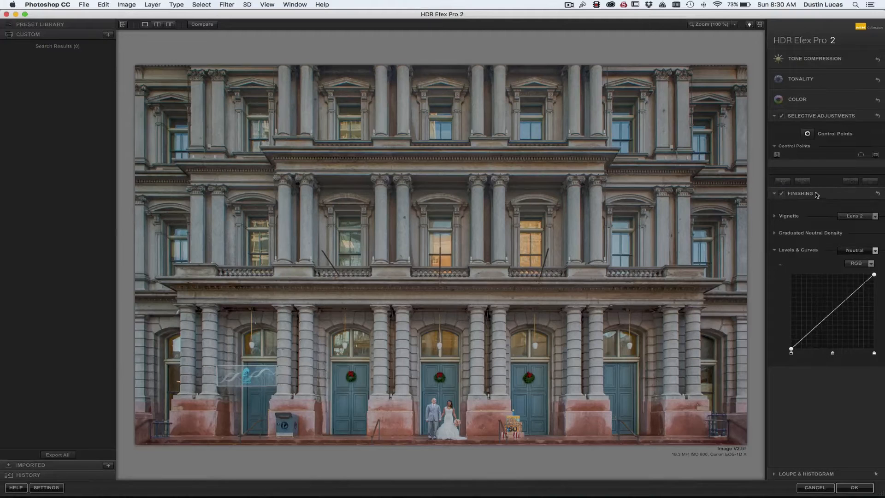
# Step: Collapse the Finishing section and save the current look as a custom preset named with the author's first name plus "HDR"
pyautogui.click(816, 194)
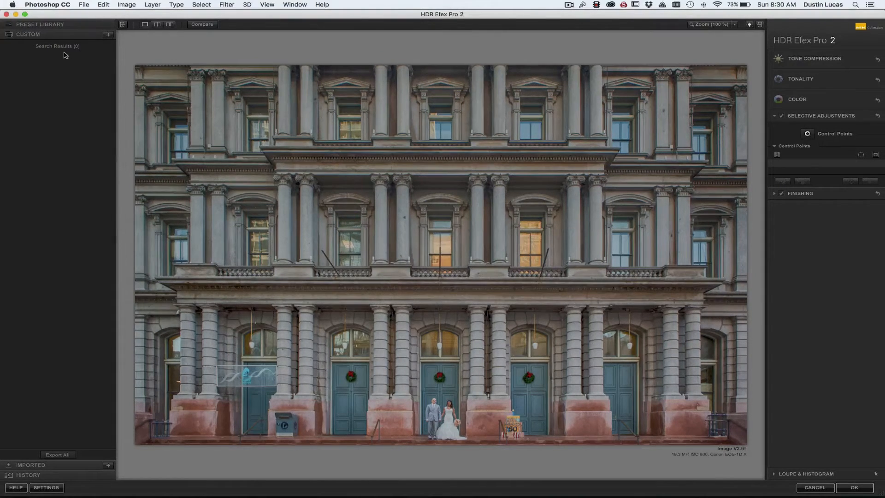
pyautogui.click(108, 34)
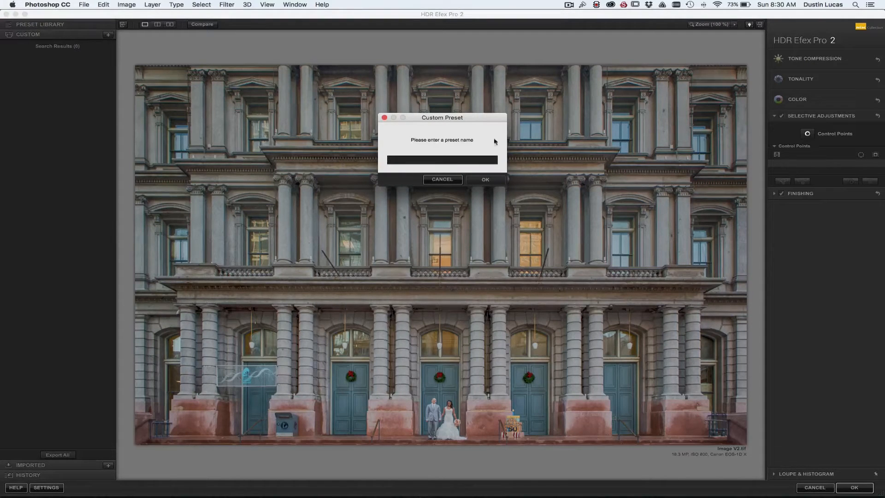
pyautogui.write('Dustin HDR')
pyautogui.click(475, 180)
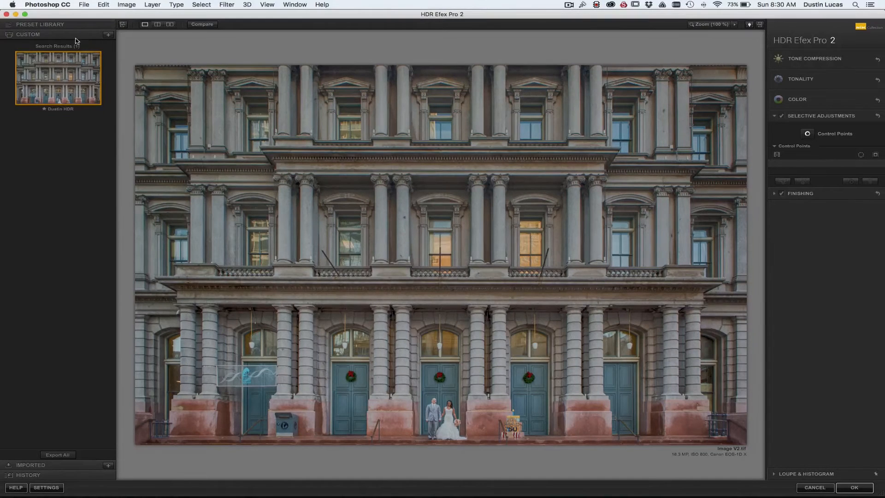
# Step: Browse the preset library categories, trying the Architecture preset 21 - Indoor 1 and the Realistic preset 07 - Bright
pyautogui.click(66, 25)
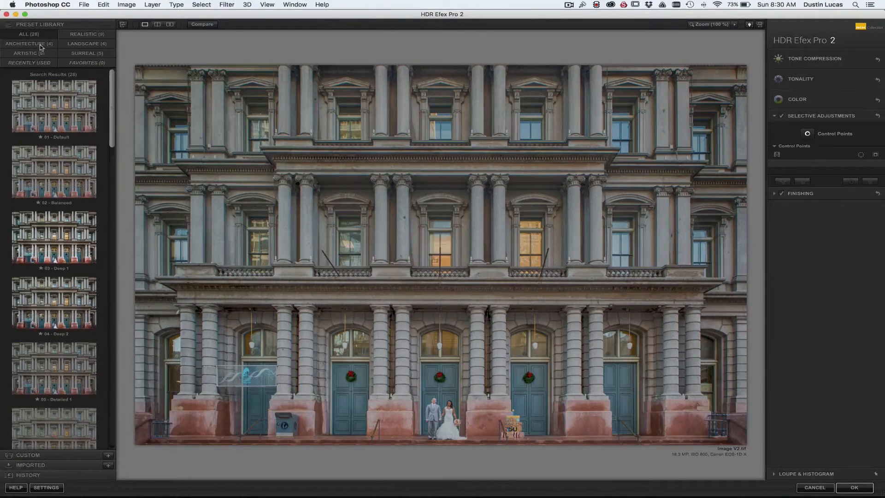
pyautogui.click(41, 46)
pyautogui.click(61, 117)
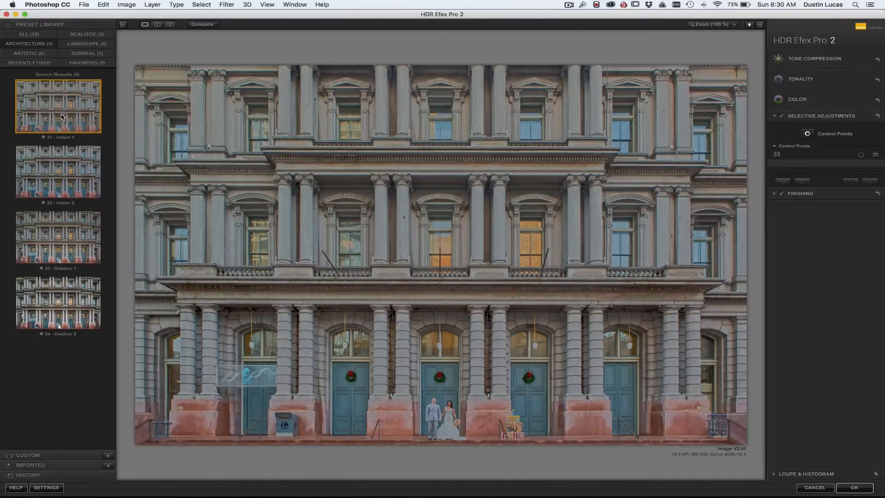
pyautogui.click(75, 55)
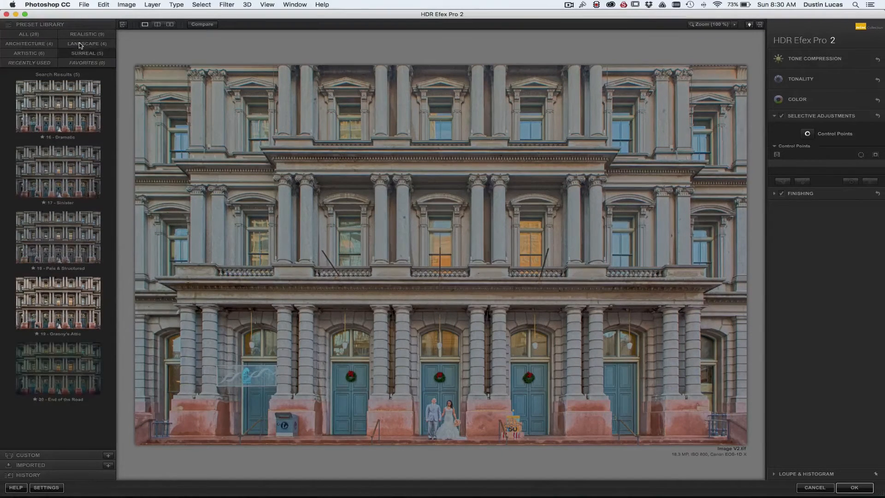
pyautogui.click(79, 45)
pyautogui.click(79, 36)
pyautogui.scroll(-5, 83, 187)
pyautogui.scroll(-2, 84, 187)
pyautogui.click(66, 297)
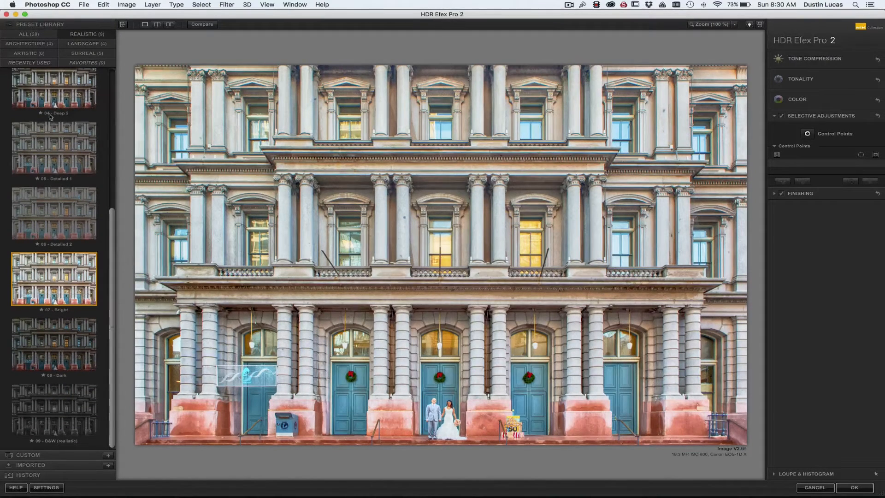
# Step: Reapply the saved custom HDR preset to the photo
pyautogui.click(68, 455)
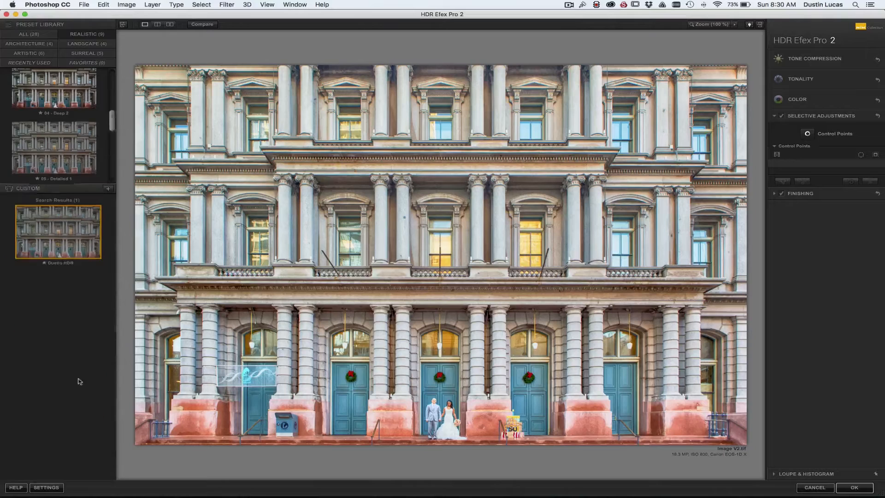
pyautogui.click(56, 97)
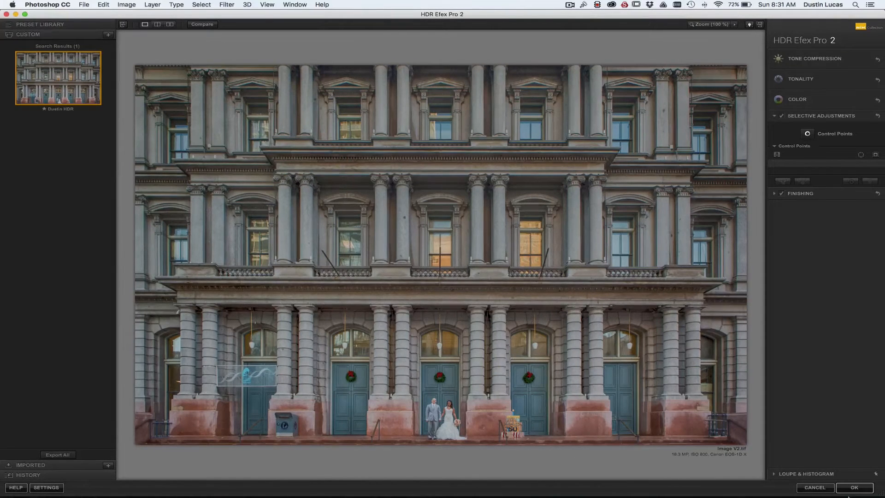
# Step: Examine the plug-in's Interface, Alignment & Ghost Reduction, GPU and Improve the Nik Collection settings, including the ghost reduction and chromatic aberration options
pyautogui.click(48, 488)
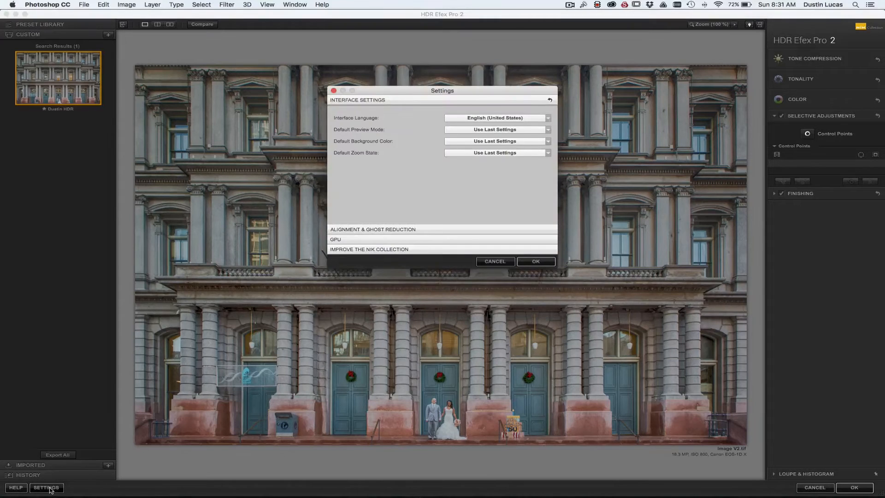
pyautogui.click(383, 230)
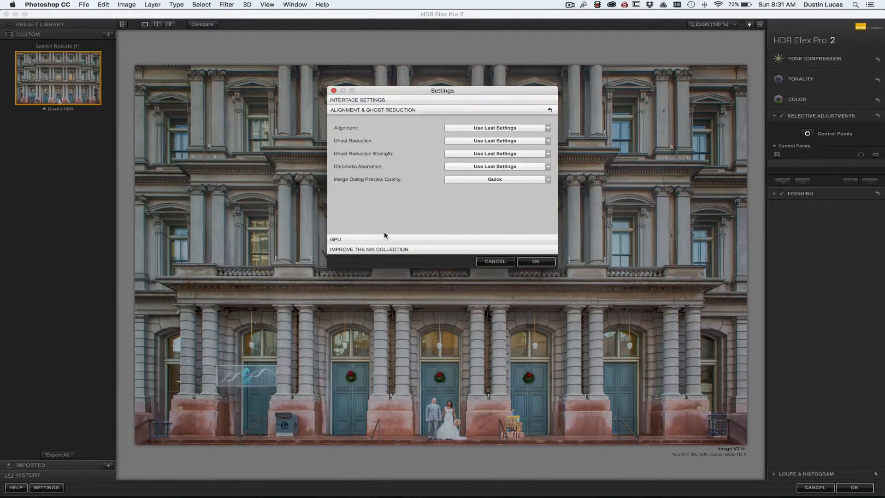
pyautogui.click(387, 250)
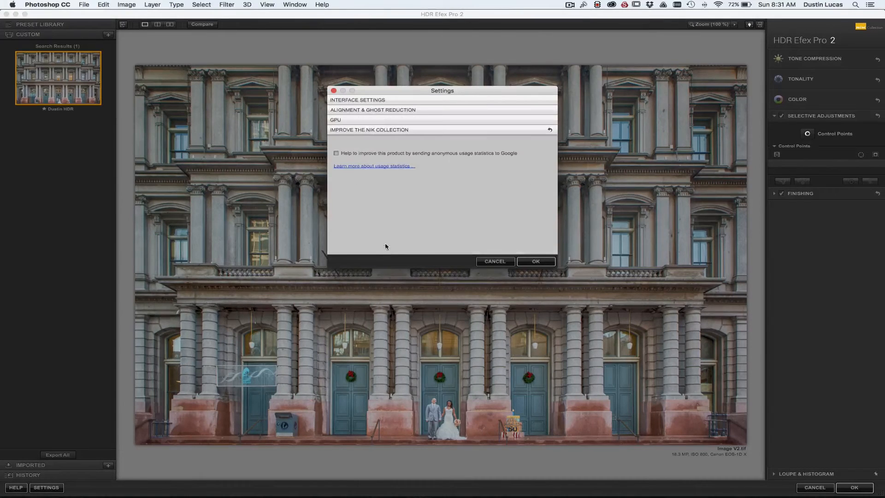
pyautogui.click(377, 120)
pyautogui.click(378, 111)
pyautogui.click(376, 101)
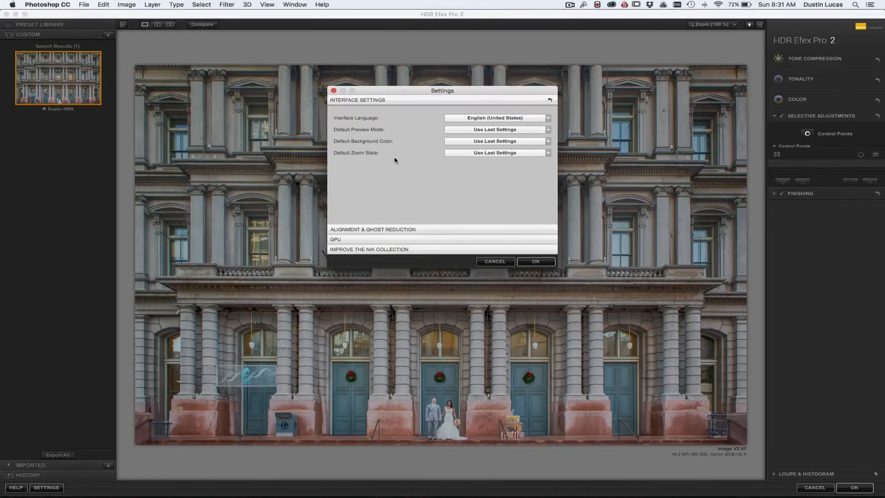
pyautogui.click(366, 229)
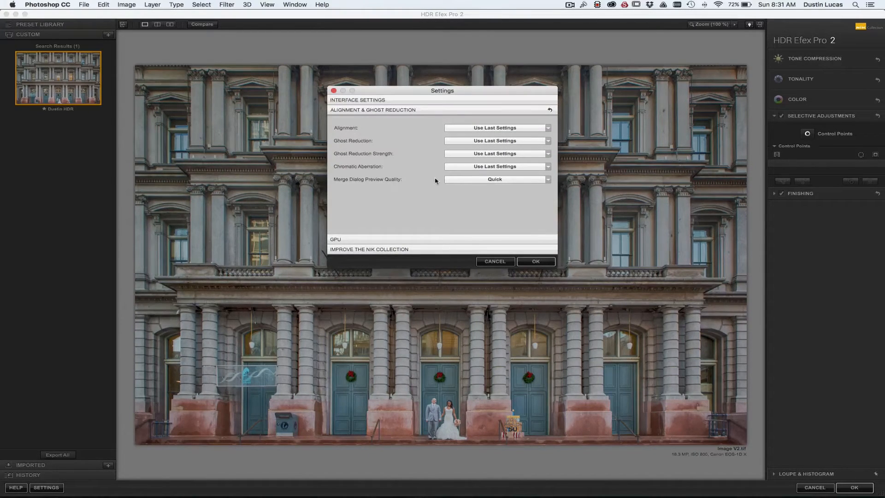
pyautogui.click(484, 166)
pyautogui.click(410, 166)
pyautogui.click(476, 141)
pyautogui.click(426, 133)
pyautogui.click(535, 261)
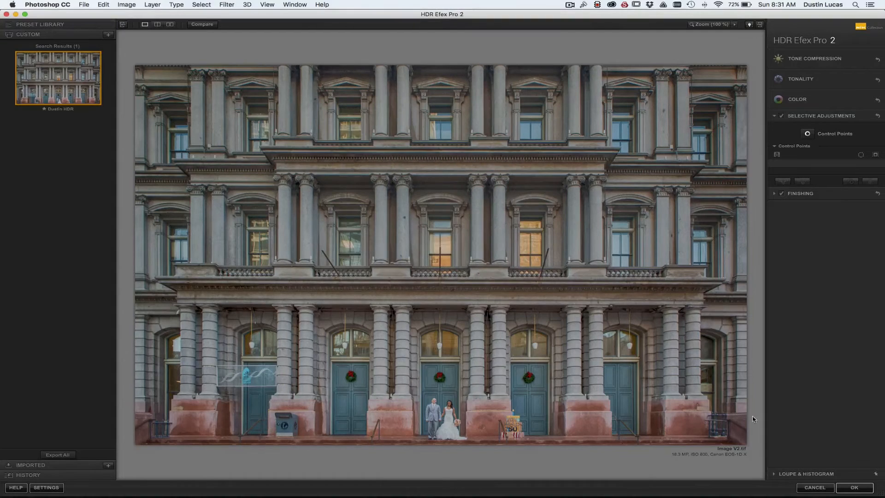
# Step: Apply the HDR Efex Pro 2 effect to the Background layer, and revert the document history to the state before it
pyautogui.click(853, 487)
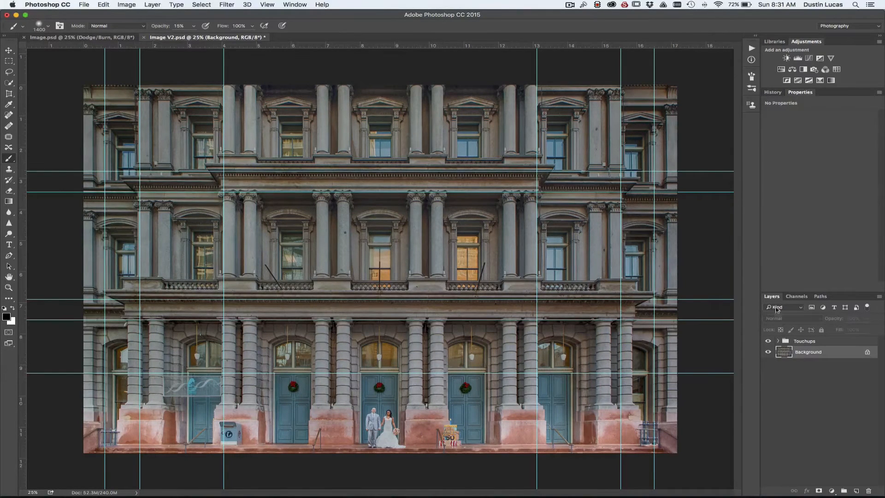
pyautogui.click(773, 93)
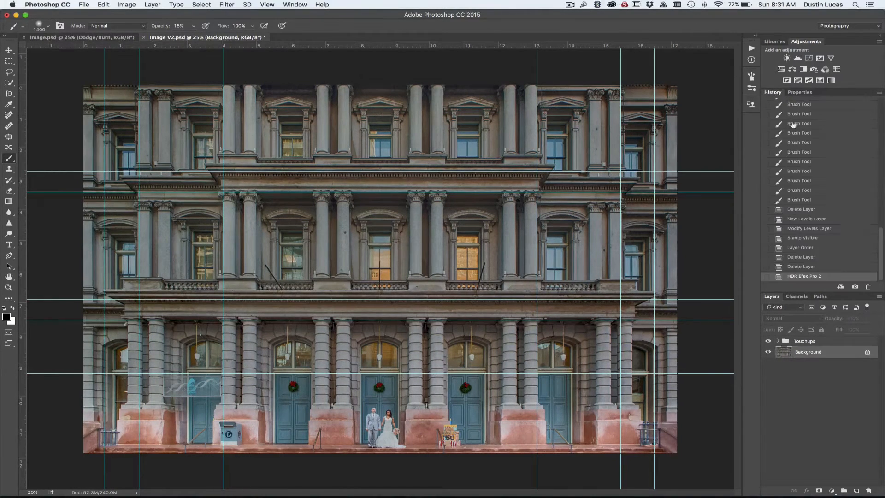
pyautogui.click(809, 266)
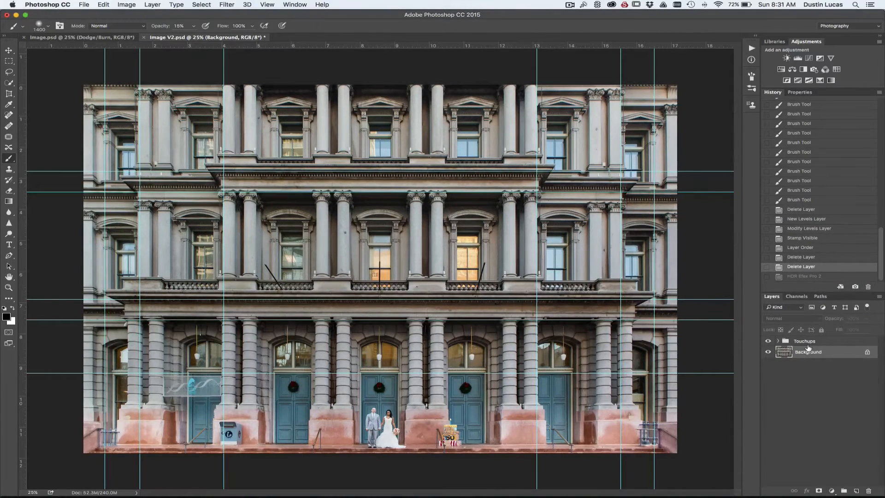
# Step: Compare the photo with the Touchups group hidden and shown, and inspect the layers inside the group
pyautogui.click(768, 341)
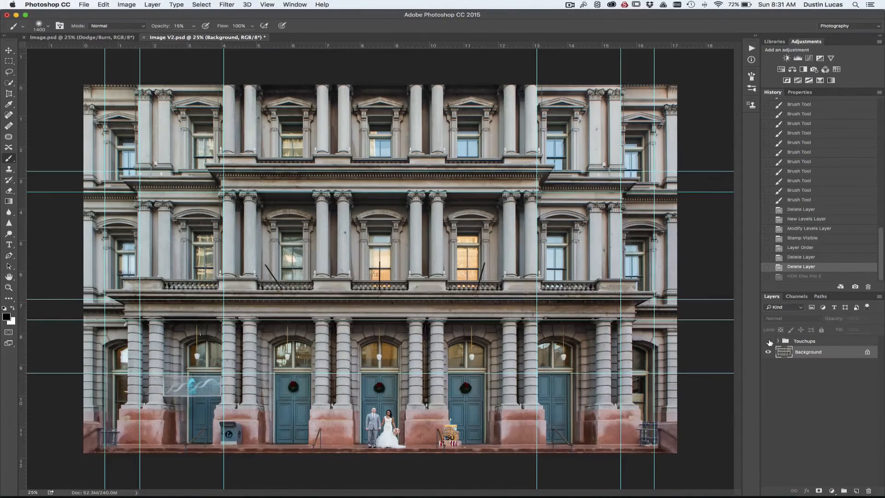
pyautogui.click(768, 341)
pyautogui.click(778, 341)
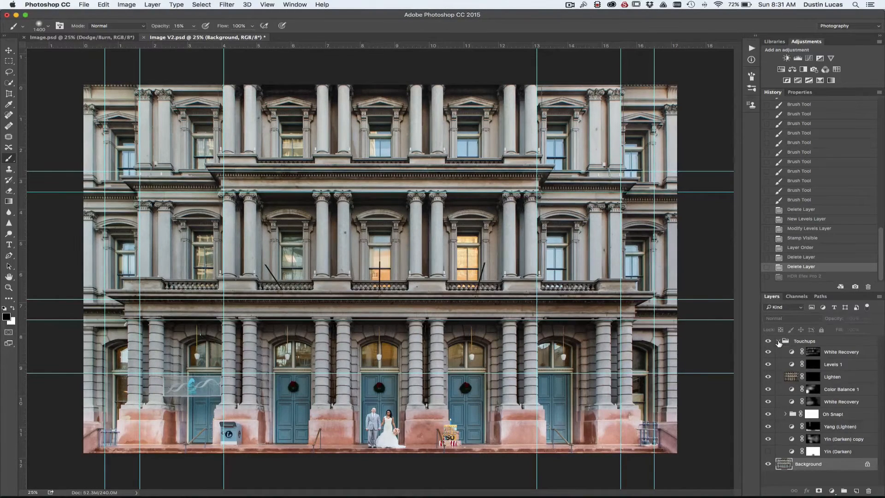
pyautogui.click(777, 341)
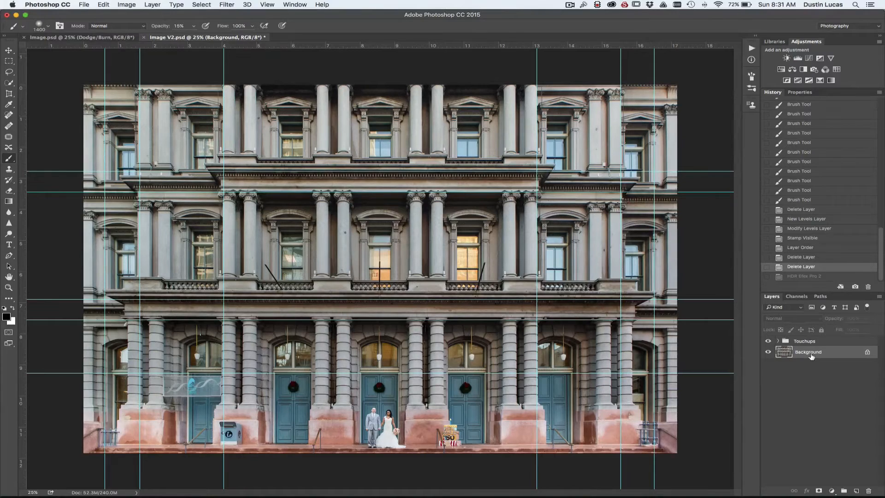
# Step: Open the Background layer in Color Efex Pro 4 from the Nik Collection filters and maximize its window
pyautogui.click(180, 4)
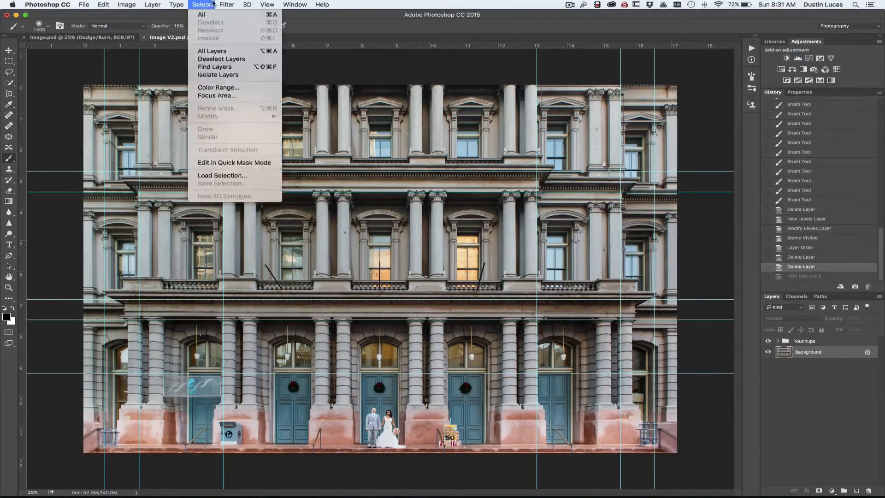
pyautogui.moveTo(269, 206)
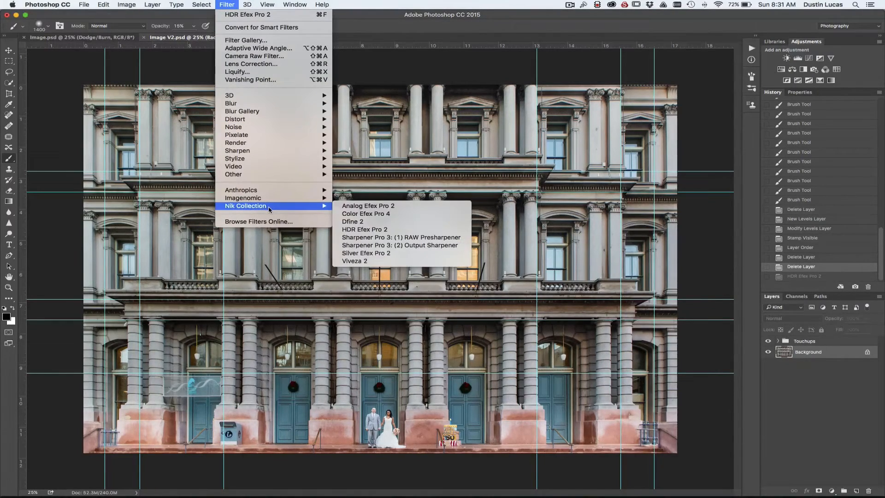
pyautogui.click(362, 215)
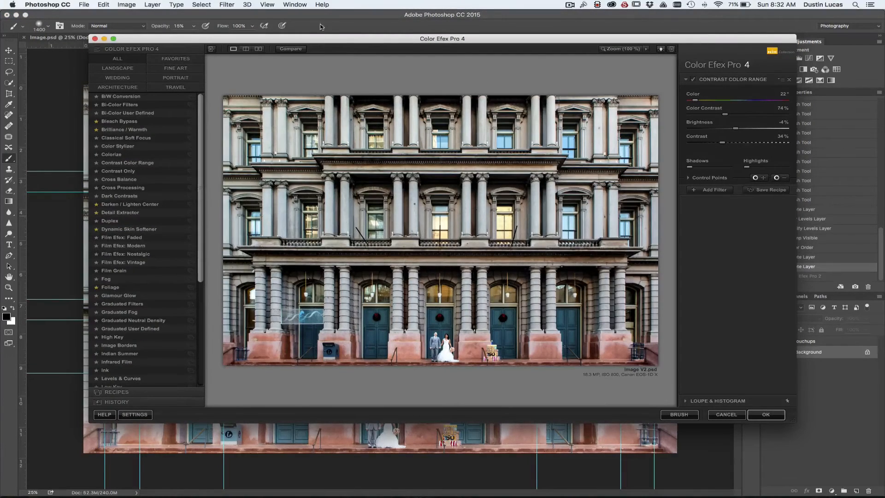
pyautogui.doubleClick(324, 39)
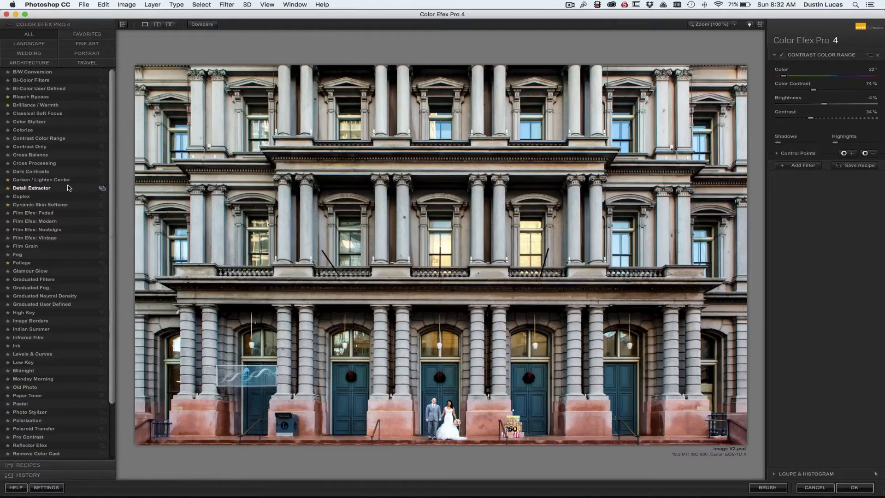
# Step: Review the filter lists of the Fine Art, Portrait, Wedding, Landscape and Favorites categories
pyautogui.click(75, 33)
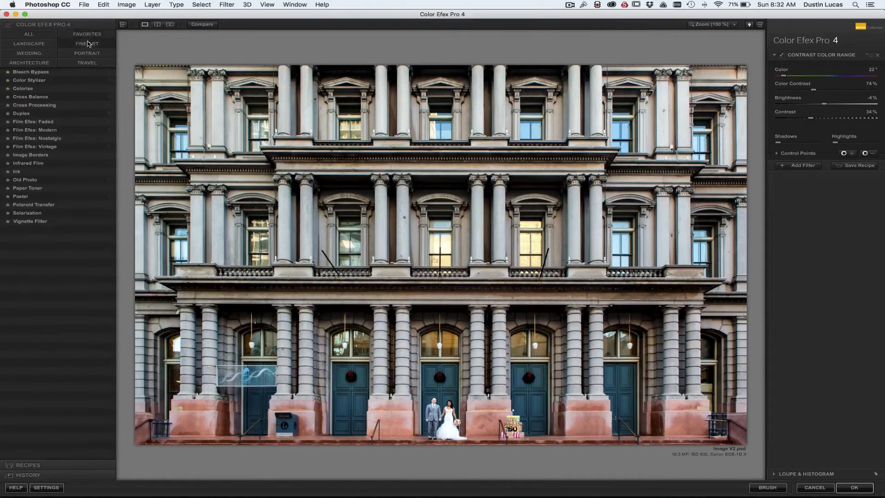
pyautogui.click(82, 54)
pyautogui.click(40, 56)
pyautogui.click(40, 45)
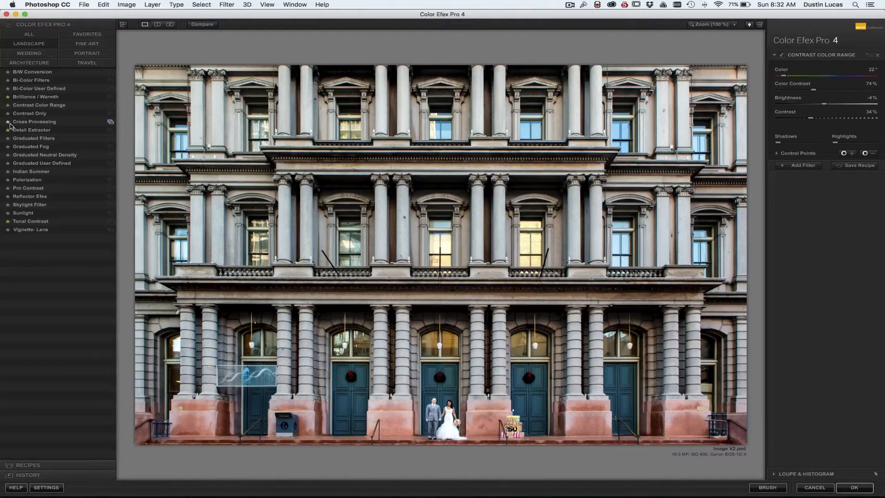
pyautogui.click(88, 36)
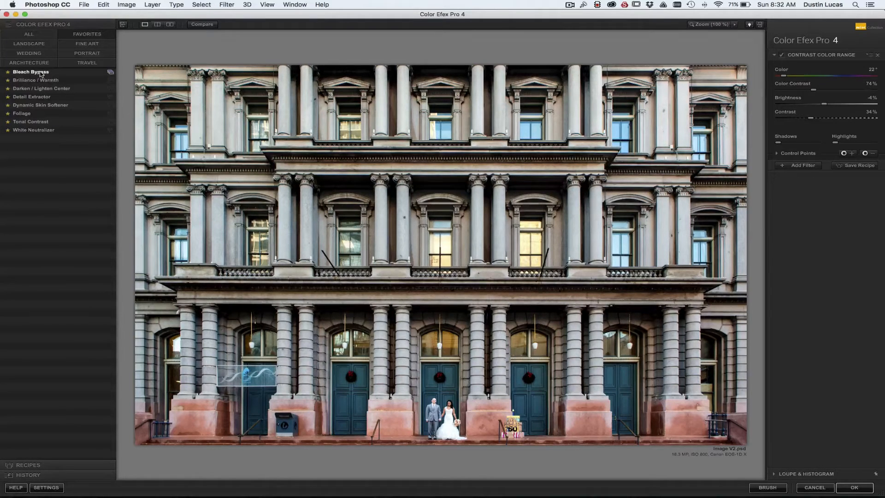
# Step: Look through the recipe categories and the thumbnails of all available recipes
pyautogui.click(30, 465)
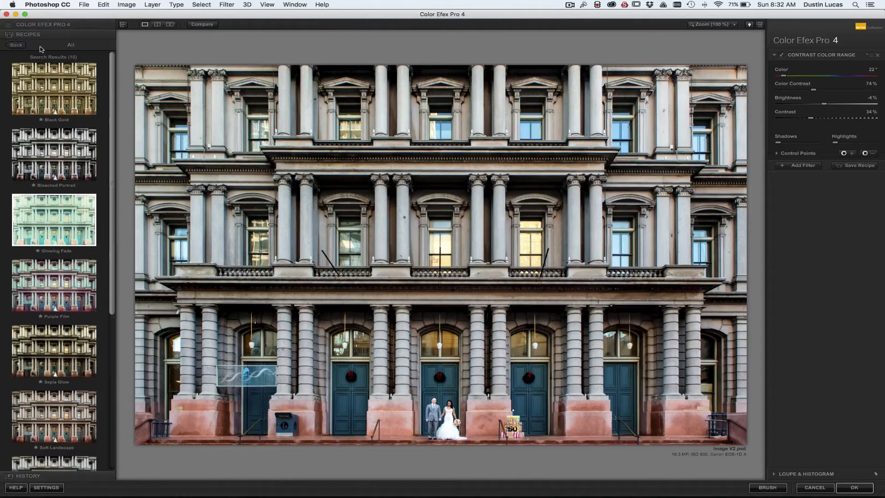
pyautogui.click(16, 45)
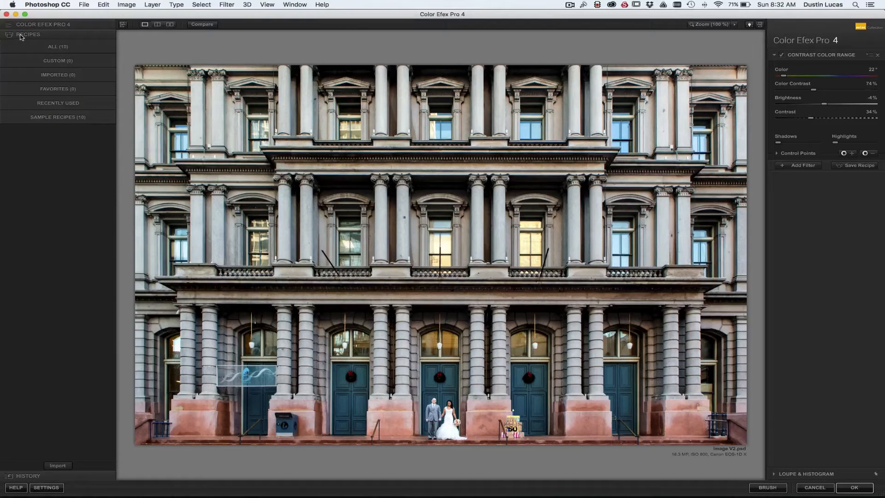
pyautogui.click(50, 24)
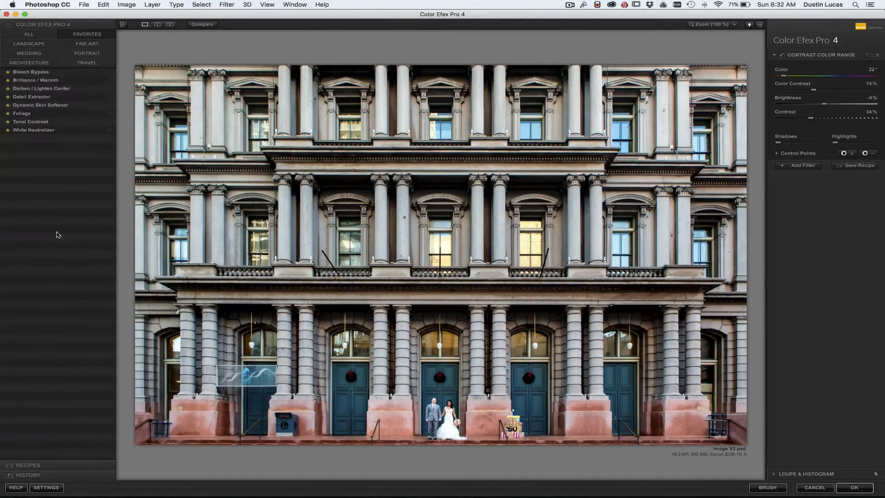
pyautogui.click(41, 466)
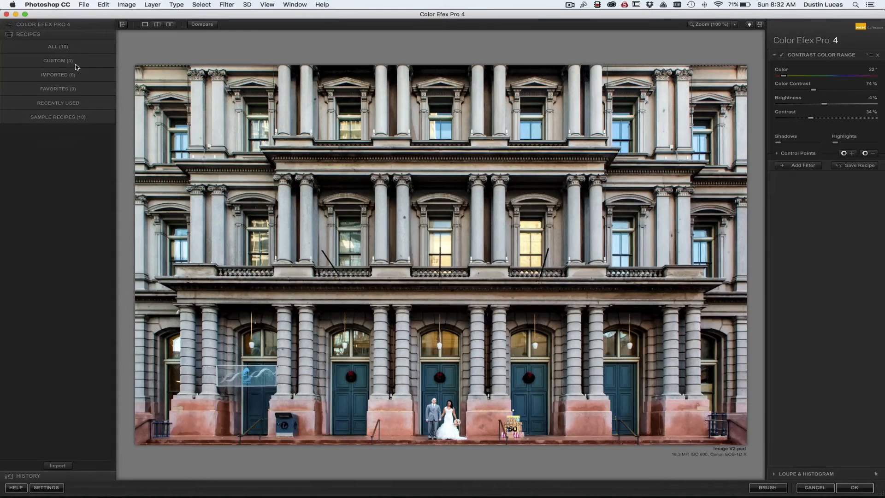
pyautogui.click(56, 48)
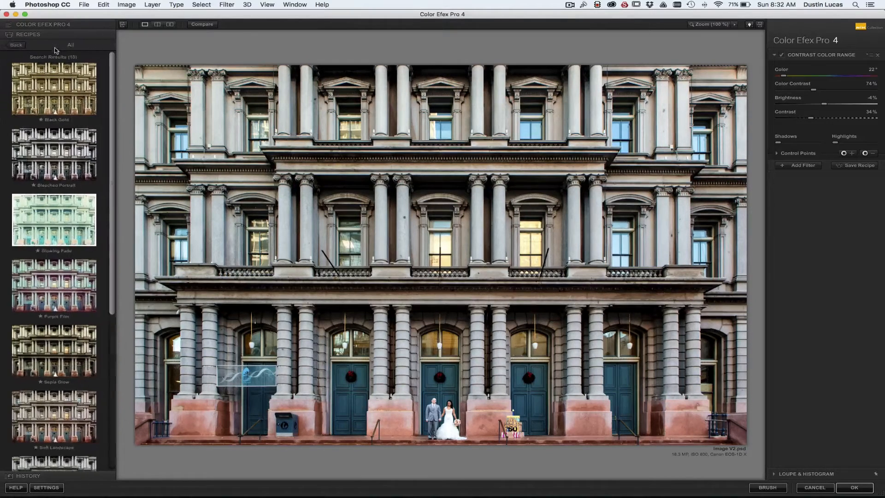
pyautogui.scroll(-10, 63, 186)
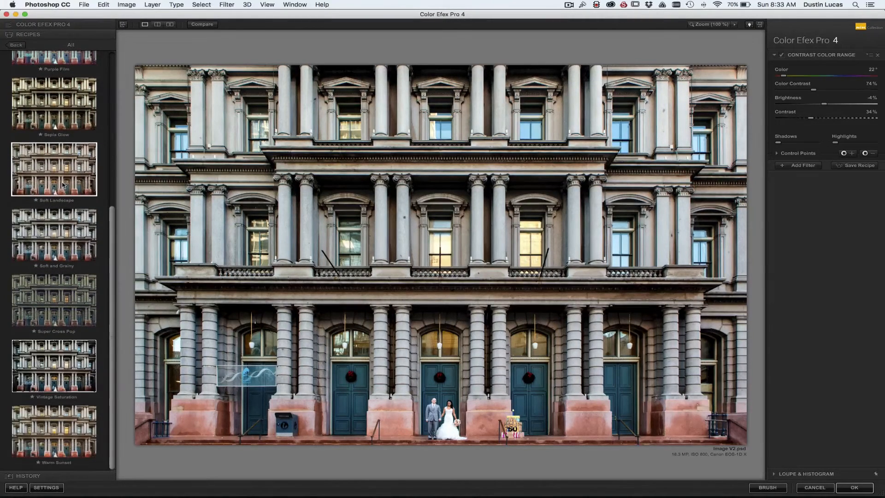
pyautogui.click(19, 44)
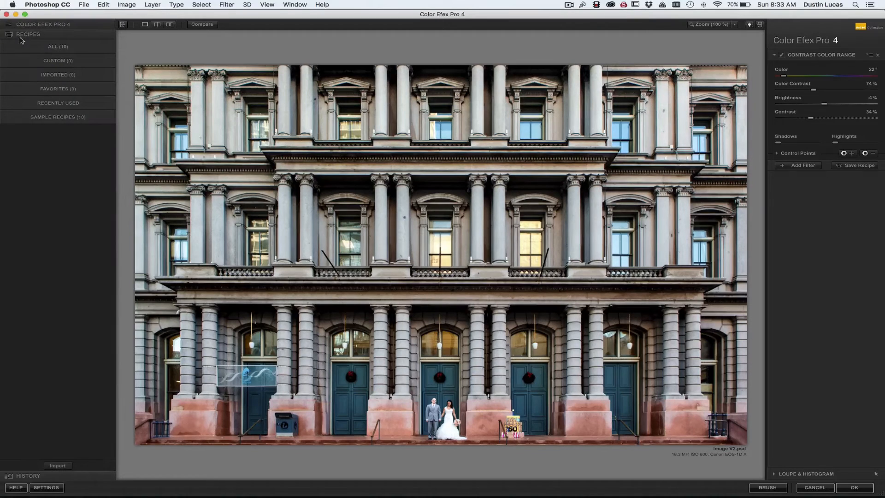
# Step: Return to the favorite filters and look at the preset variations of Bleach Bypass
pyautogui.click(38, 25)
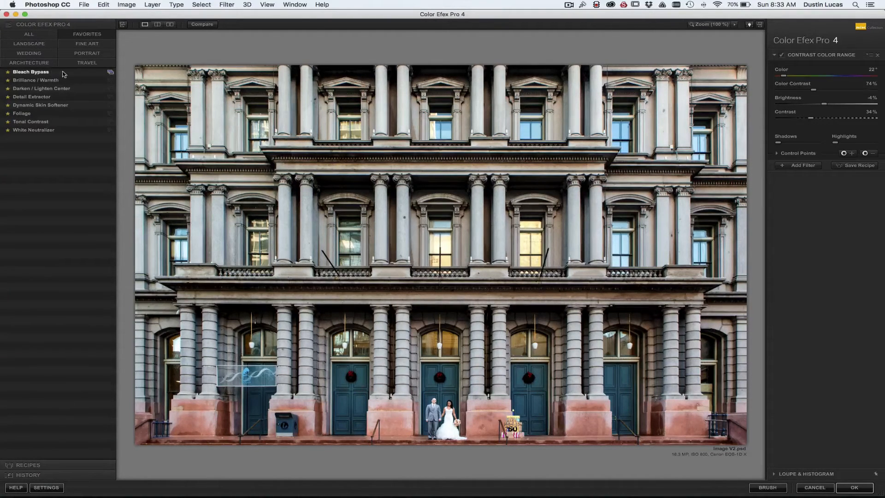
pyautogui.click(111, 74)
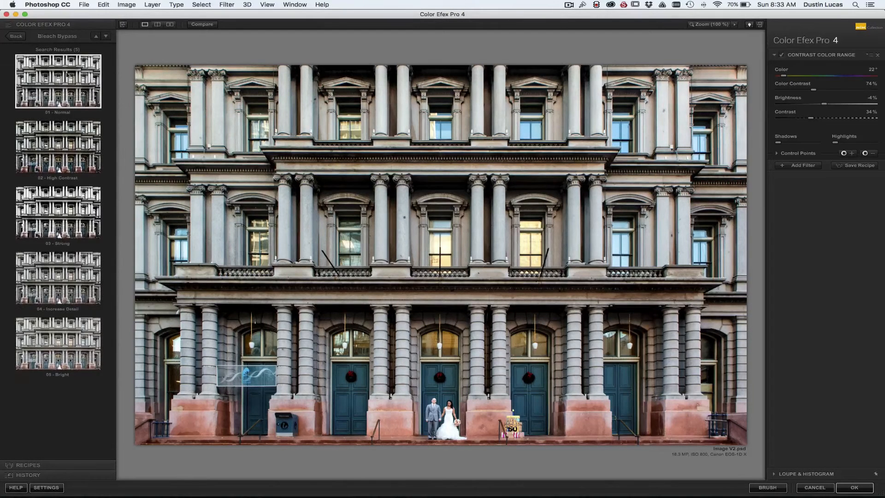
pyautogui.click(17, 39)
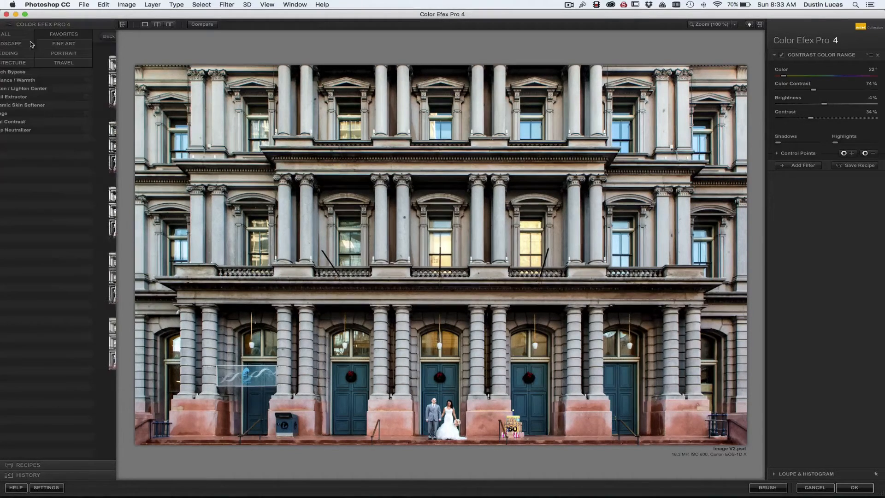
# Step: Try Bleach Bypass, Brilliance / Warmth, Darken / Lighten Center, Detail Extractor, Dynamic Skin Softener and Foliage on the photo in turn
pyautogui.click(51, 73)
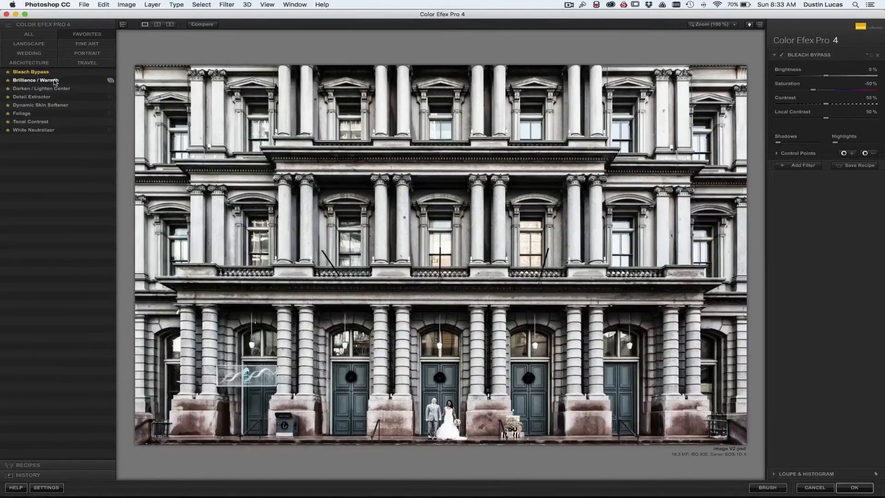
pyautogui.click(55, 81)
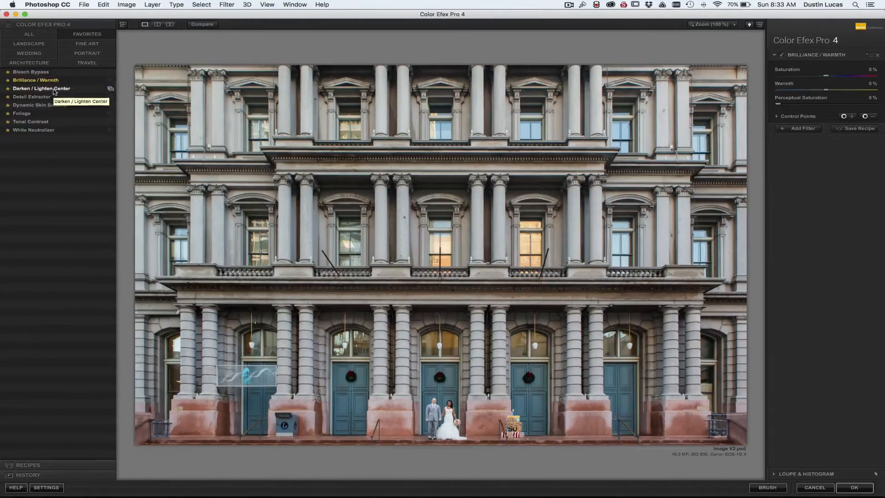
pyautogui.click(46, 89)
pyautogui.click(46, 97)
pyautogui.click(48, 106)
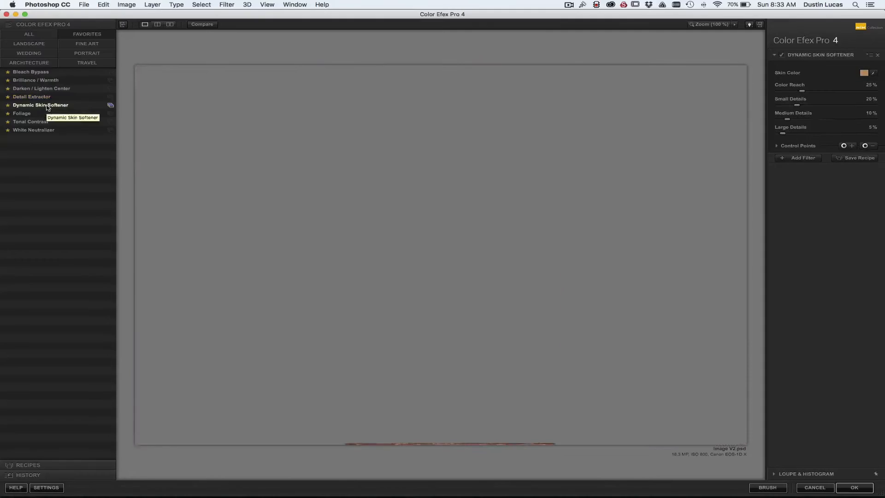
pyautogui.click(46, 114)
# Step: Try every favorite filter on the photo in list order, from Bleach Bypass through White Neutralizer
pyautogui.click(48, 73)
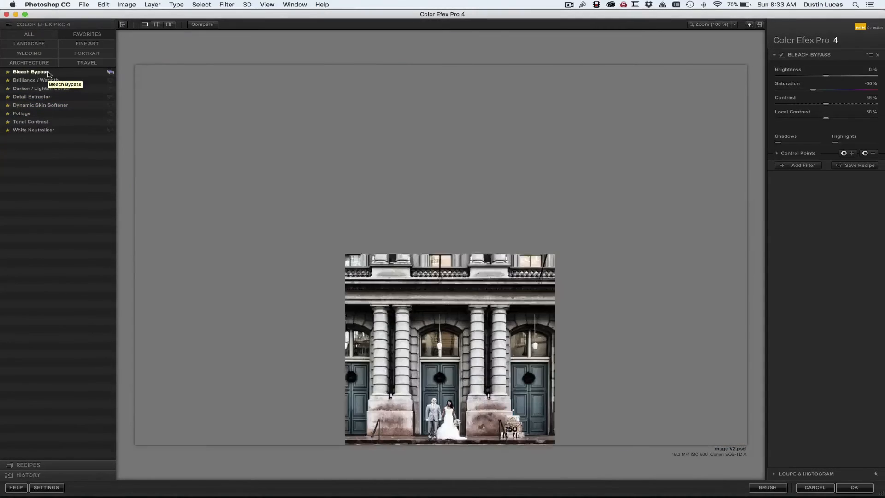
pyautogui.click(48, 81)
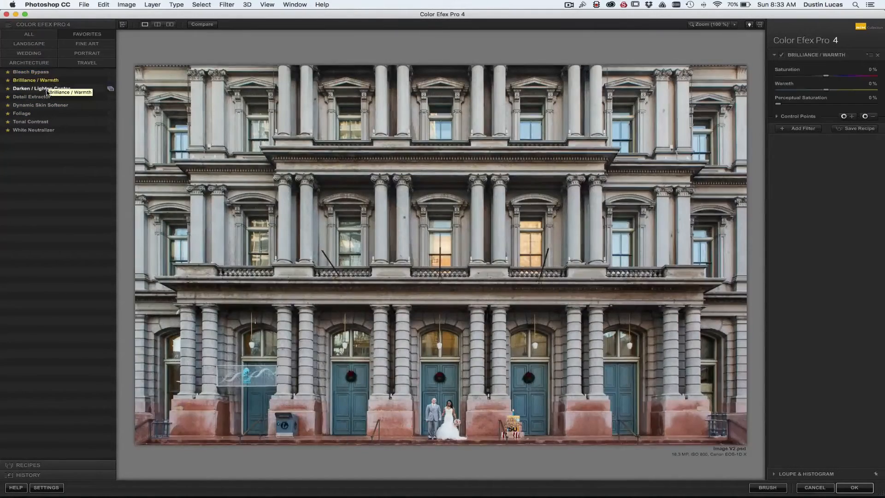
pyautogui.click(46, 89)
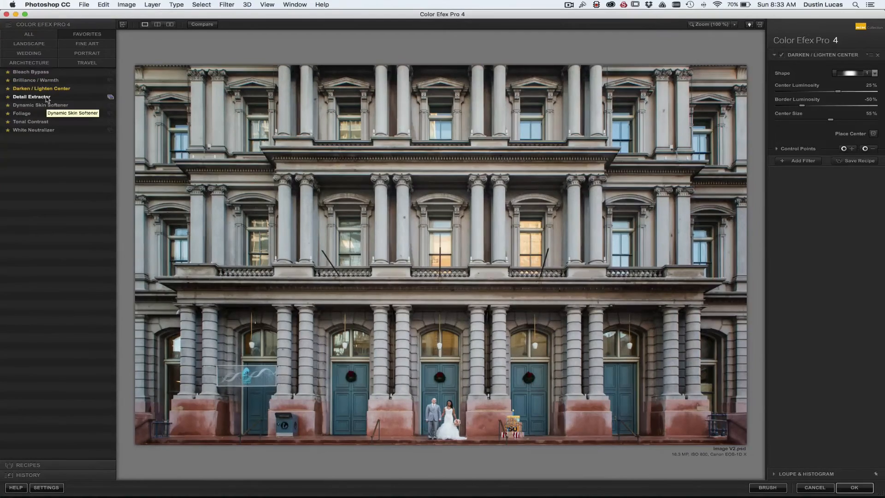
pyautogui.click(46, 96)
pyautogui.click(45, 105)
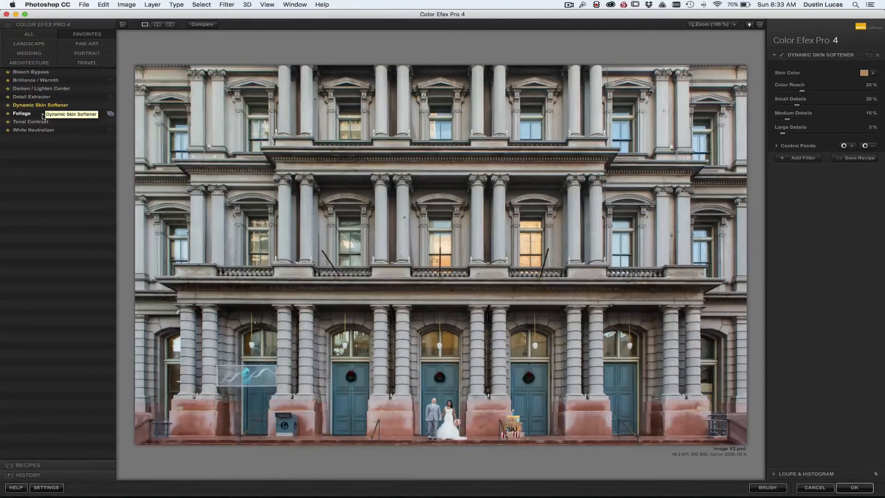
pyautogui.click(42, 113)
pyautogui.click(39, 122)
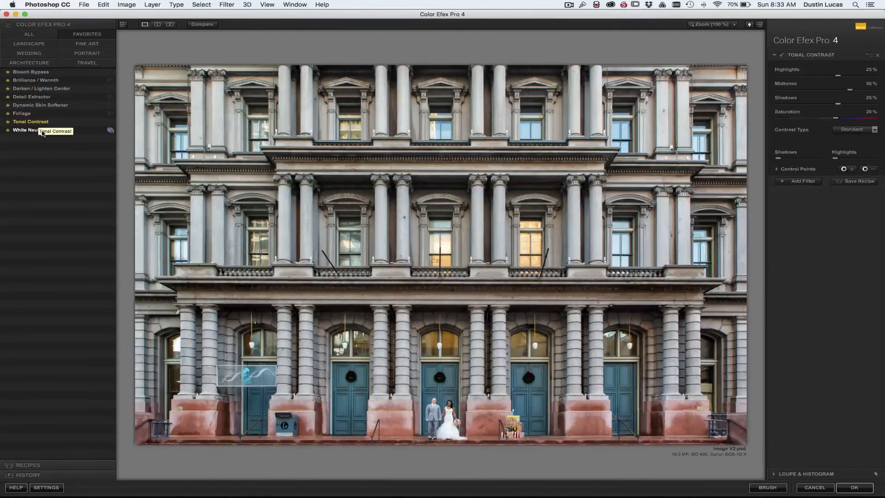
pyautogui.click(41, 130)
# Step: Try the favorite filters in reverse order, from Tonal Contrast back up to Brilliance / Warmth
pyautogui.click(39, 122)
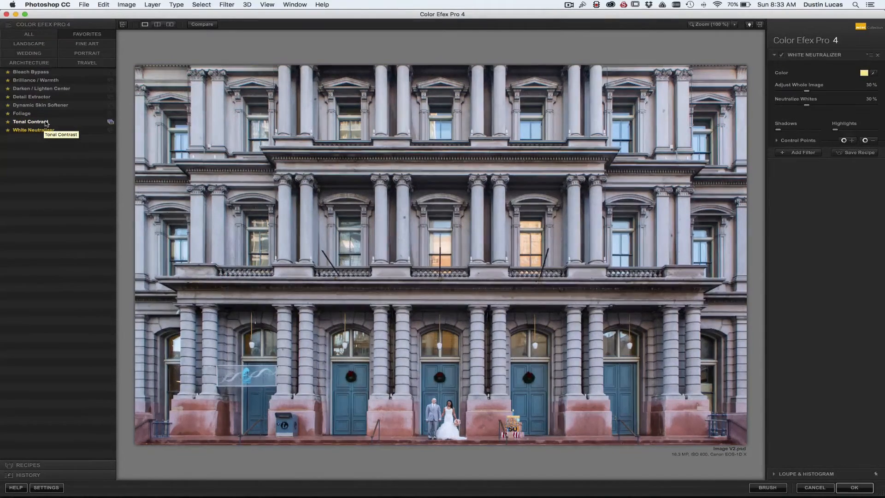
pyautogui.click(45, 114)
pyautogui.click(48, 106)
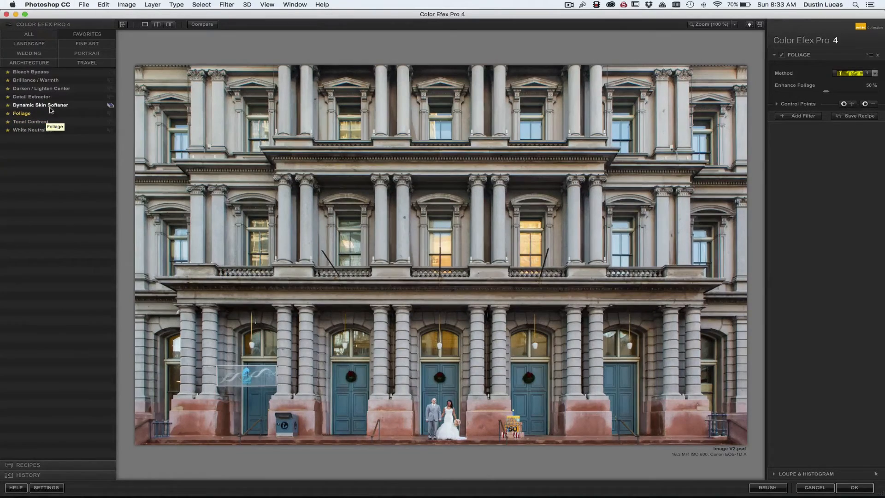
pyautogui.click(55, 97)
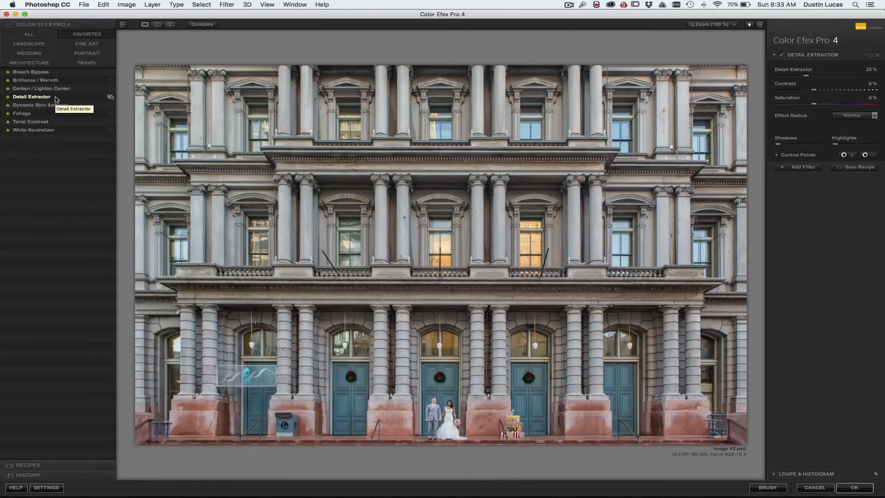
pyautogui.click(56, 88)
pyautogui.click(56, 80)
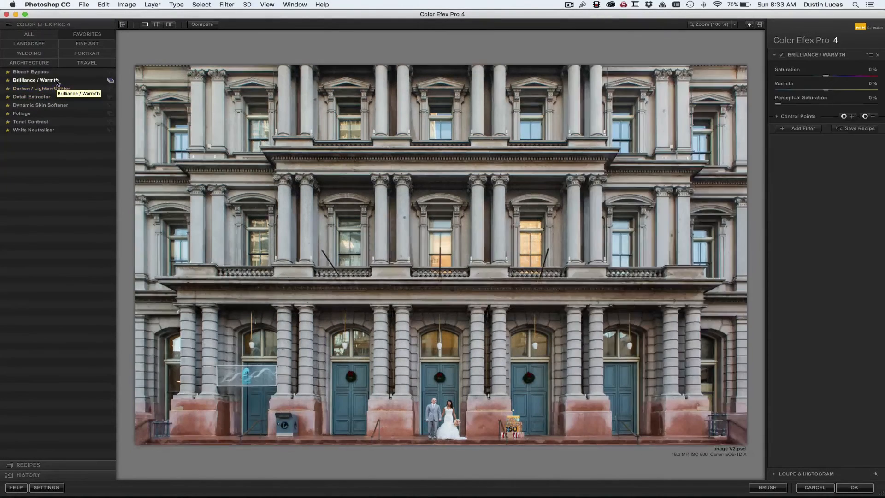
# Step: Apply Bleach Bypass to the photo and stack Brilliance / Warmth on it as a second filter
pyautogui.click(56, 73)
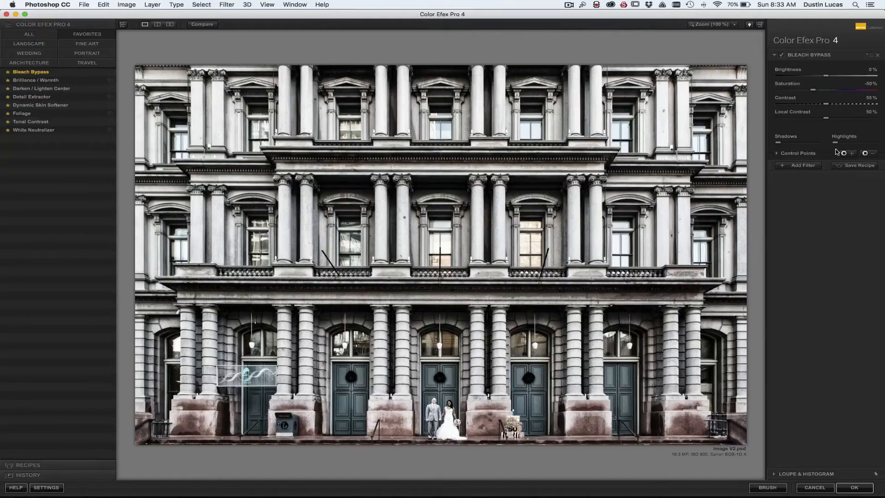
pyautogui.click(799, 167)
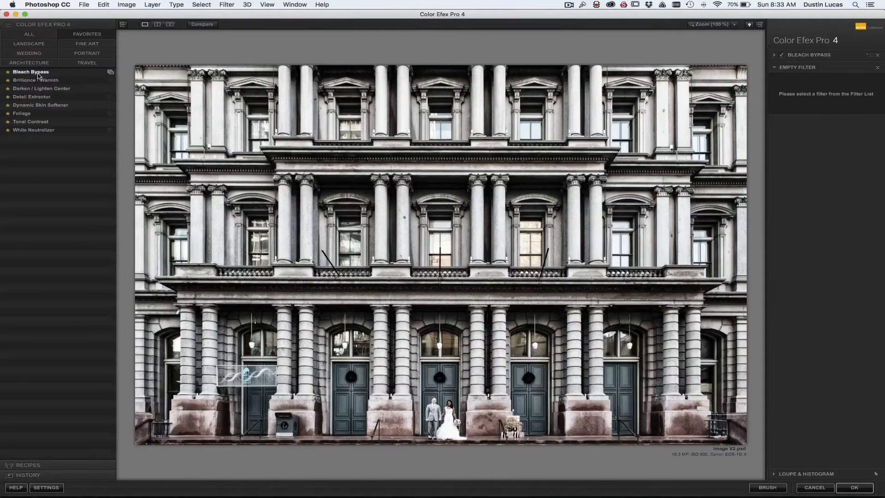
pyautogui.click(36, 81)
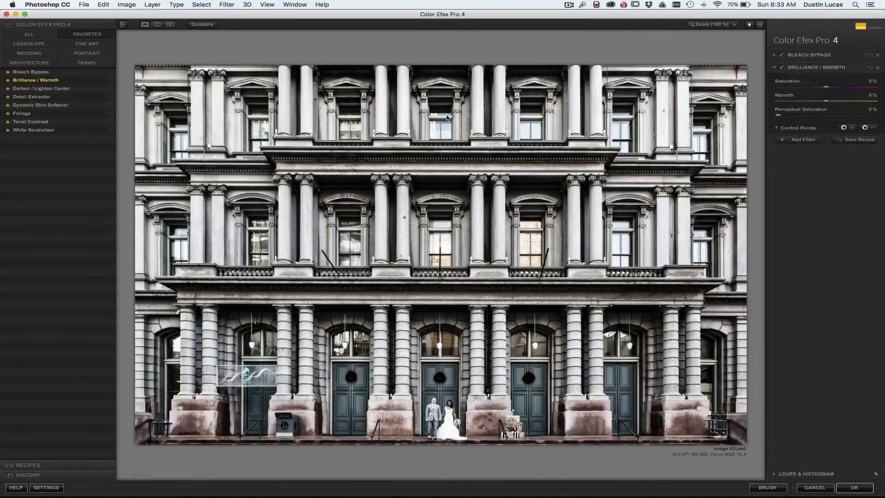
# Step: Add Darken / Lighten Center, Detail Extractor and Dynamic Skin Softener to the filter stack
pyautogui.click(823, 143)
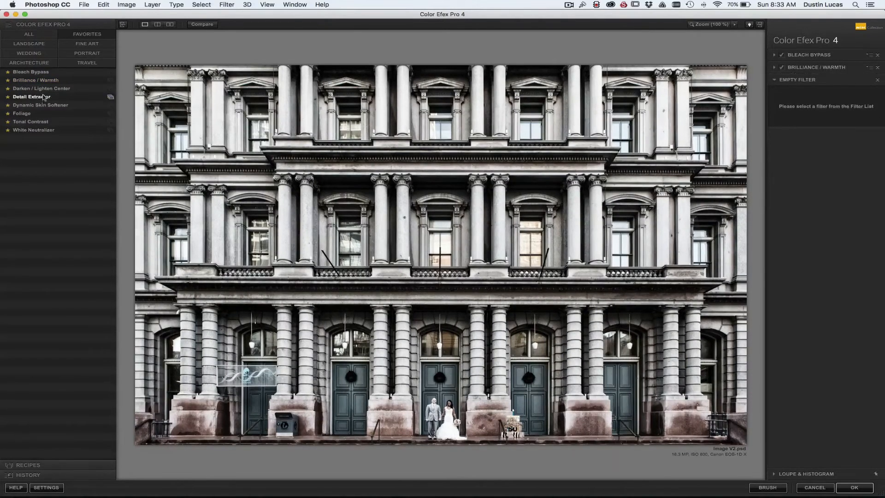
pyautogui.click(42, 88)
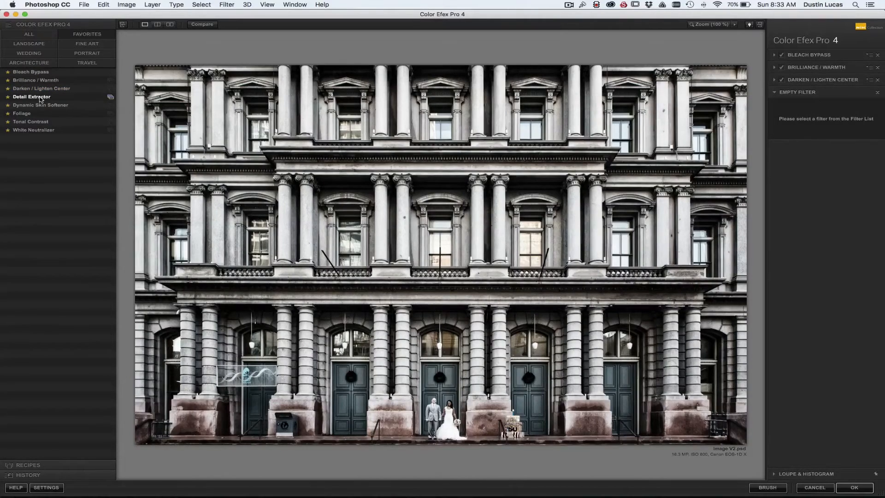
pyautogui.click(32, 97)
pyautogui.click(795, 205)
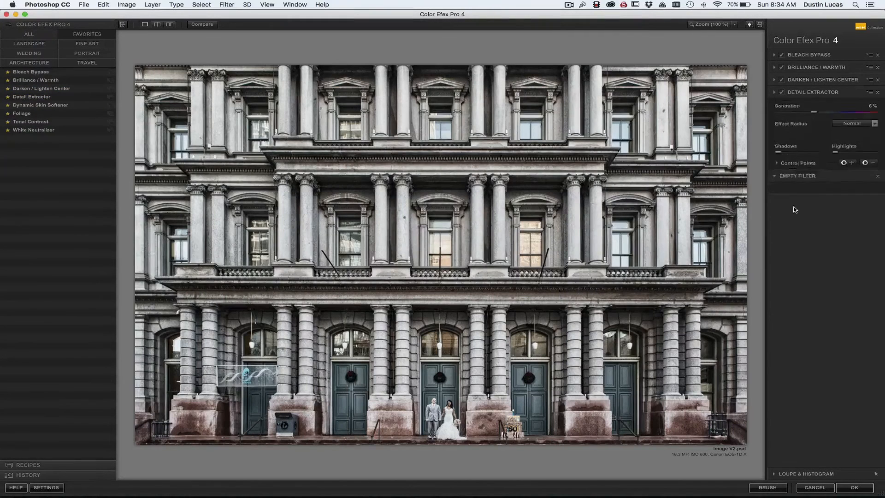
pyautogui.click(50, 105)
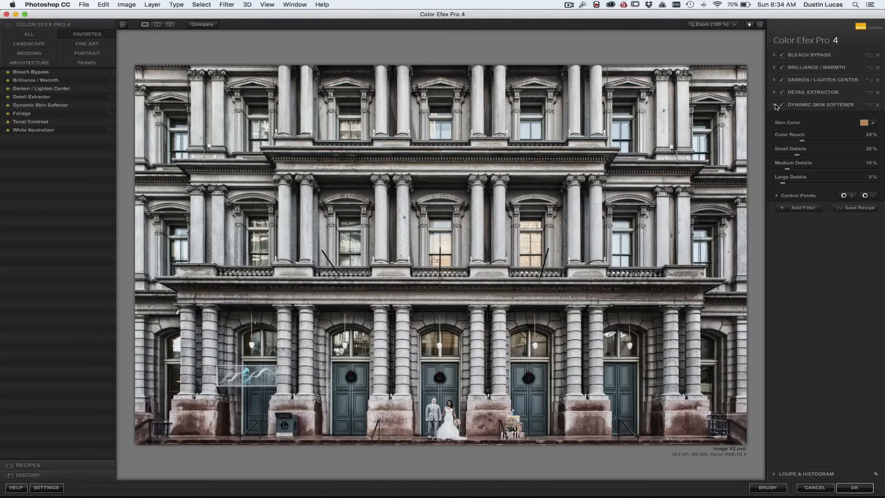
# Step: Save the five-filter stack as a custom recipe named with the author's first name and a color label
pyautogui.click(856, 208)
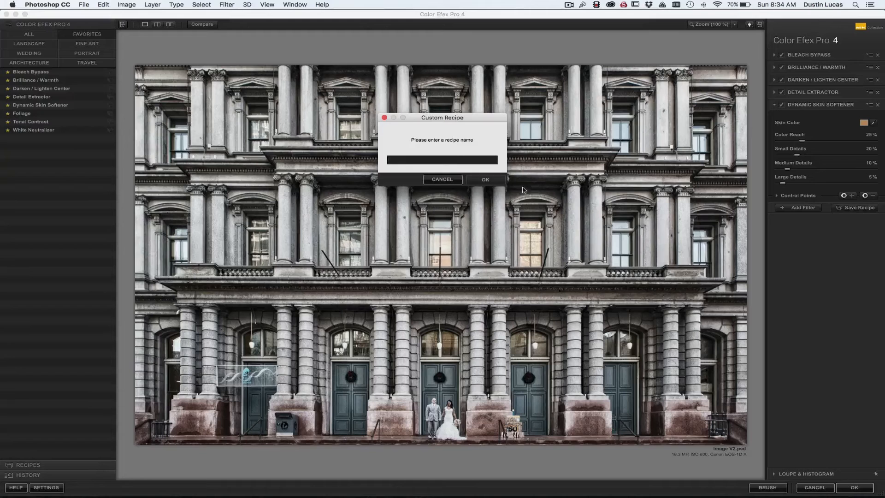
pyautogui.click(460, 159)
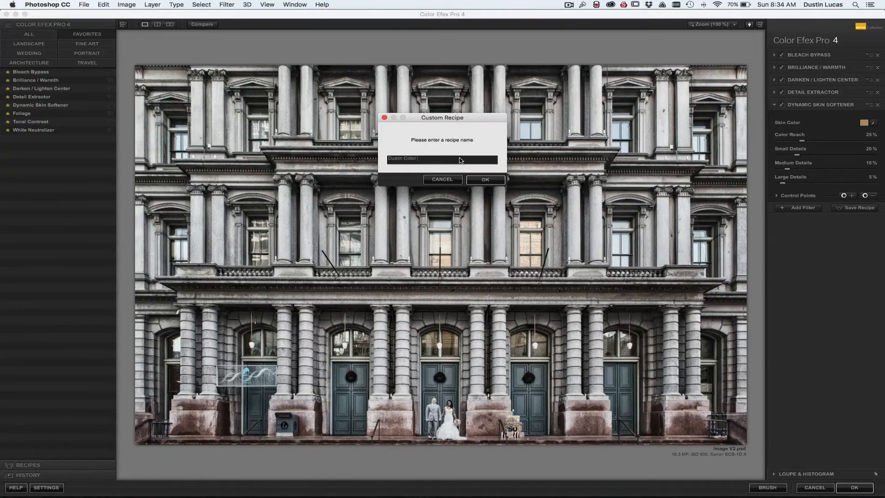
pyautogui.click(478, 179)
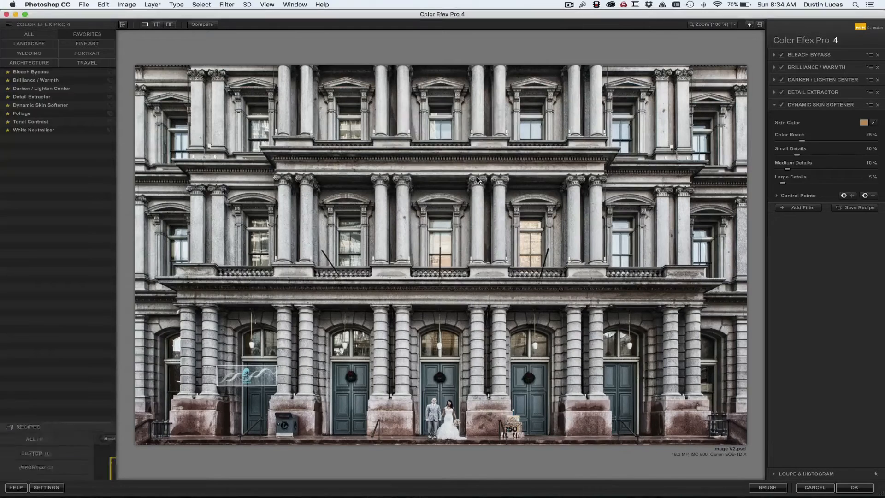
pyautogui.moveTo(70, 108)
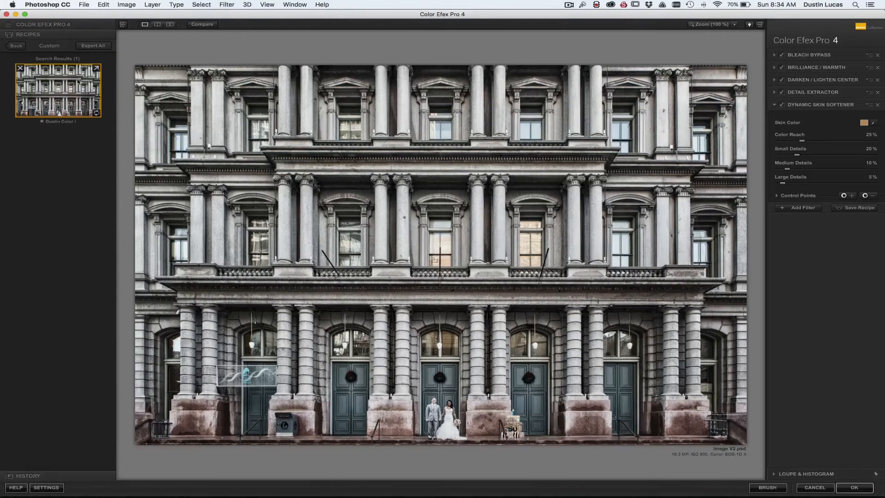
# Step: Go back to the filter lists and try Brilliance / Warmth and Bi-Color User Defined in place of Dynamic Skin Softener
pyautogui.click(18, 46)
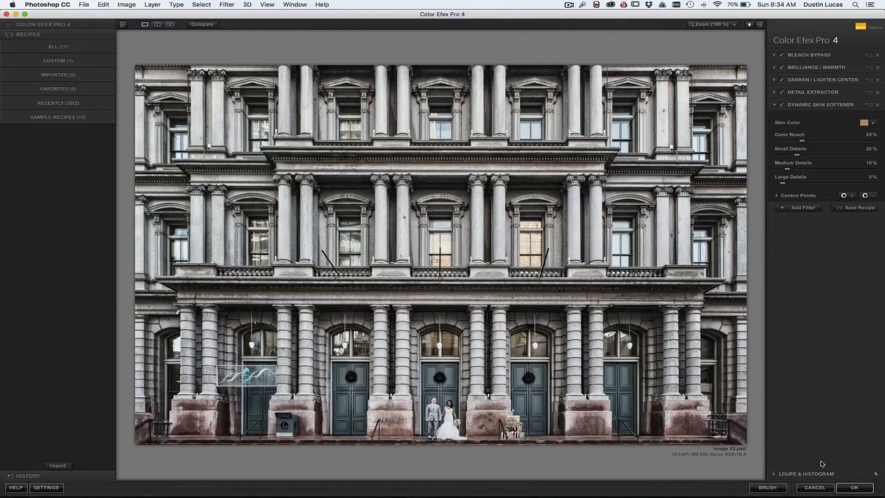
pyautogui.click(30, 35)
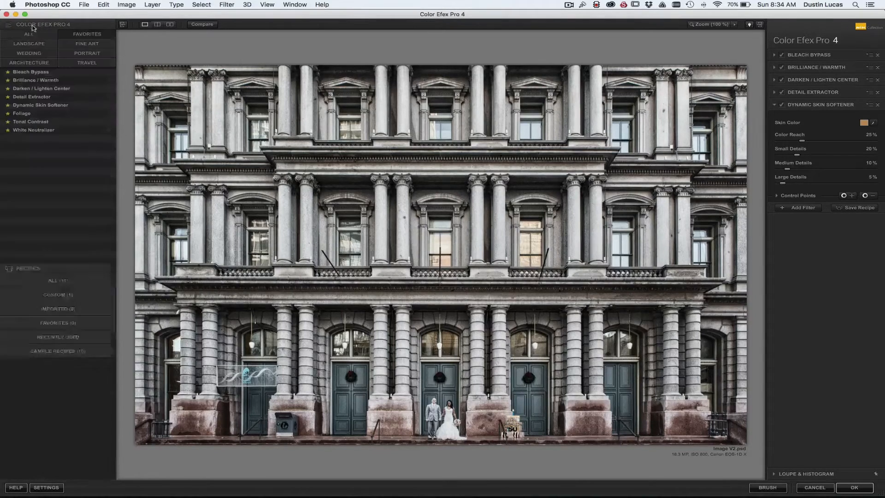
pyautogui.click(35, 96)
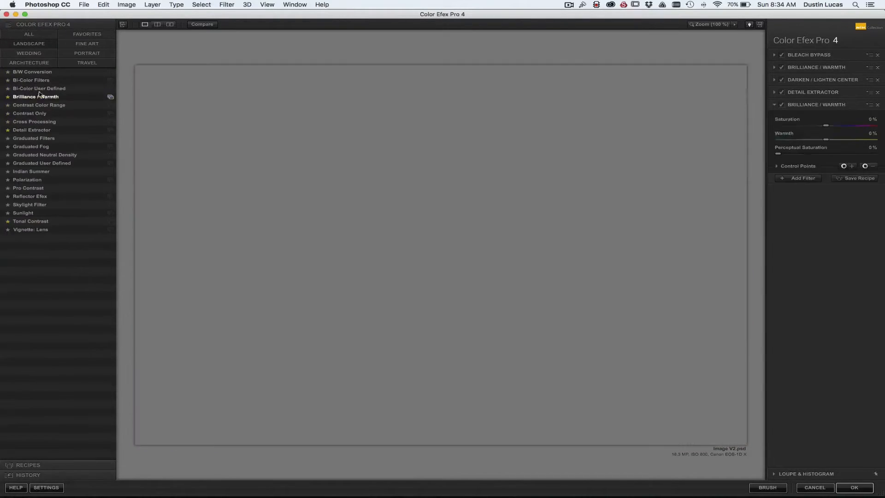
pyautogui.click(41, 87)
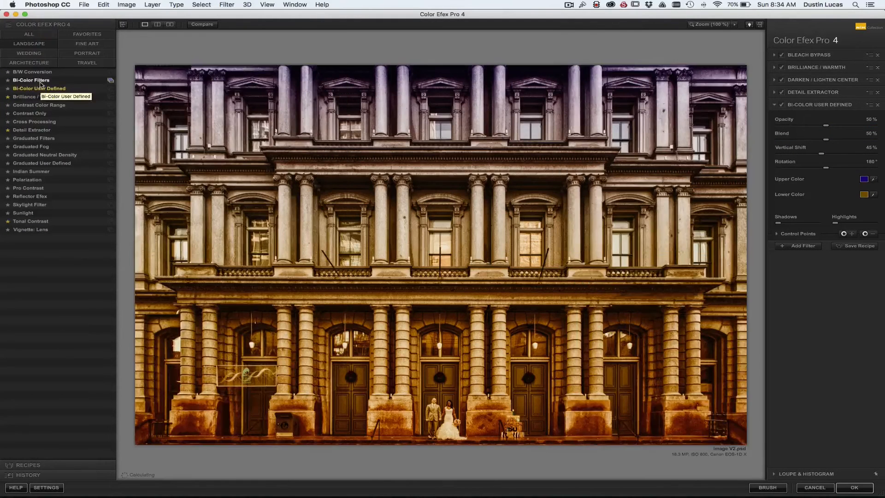
# Step: List all filters and remove every filter except Bleach Bypass from the stack
pyautogui.click(28, 34)
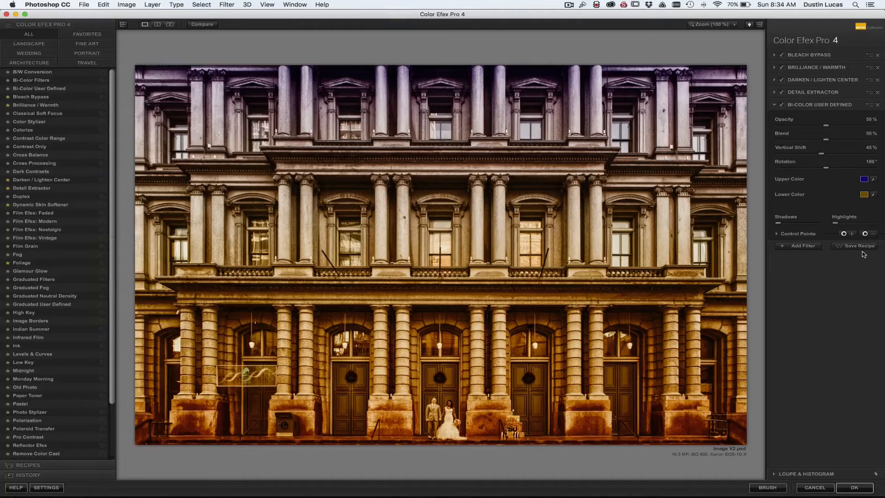
pyautogui.click(878, 105)
pyautogui.click(878, 80)
pyautogui.click(877, 67)
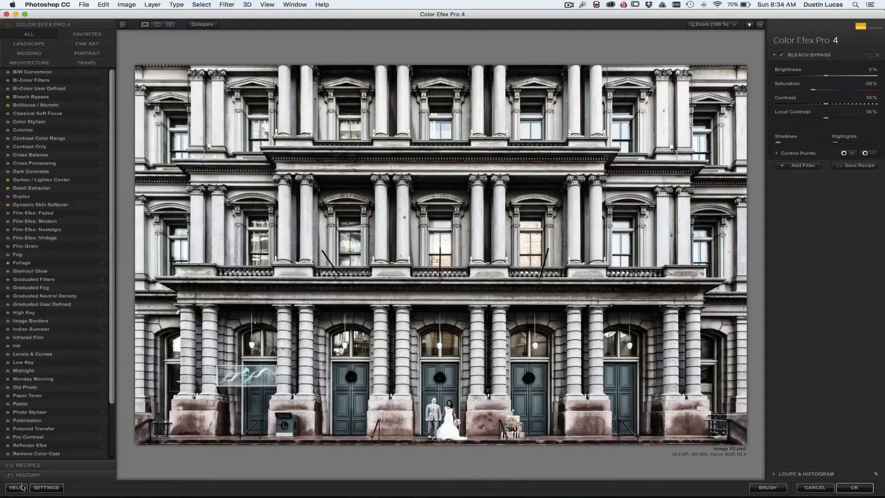
# Step: Apply the saved custom recipe to the photo, replacing all currently applied filters
pyautogui.click(28, 465)
pyautogui.click(69, 62)
pyautogui.click(57, 92)
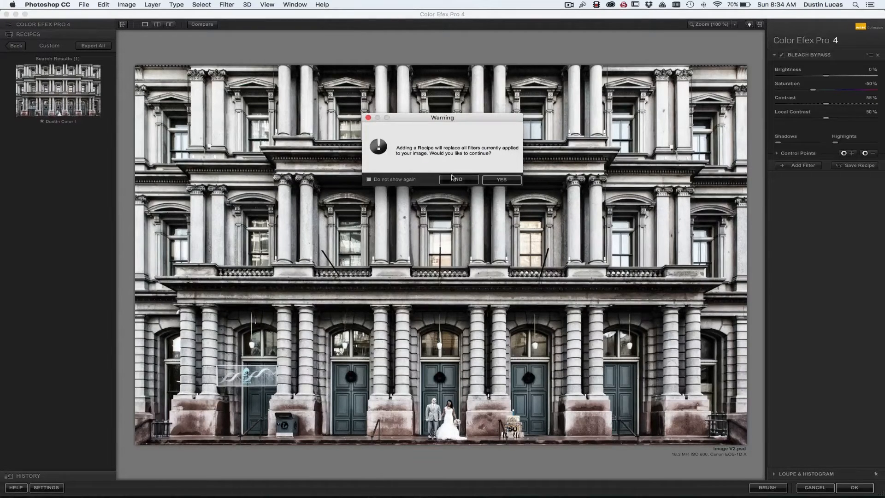
pyautogui.click(514, 183)
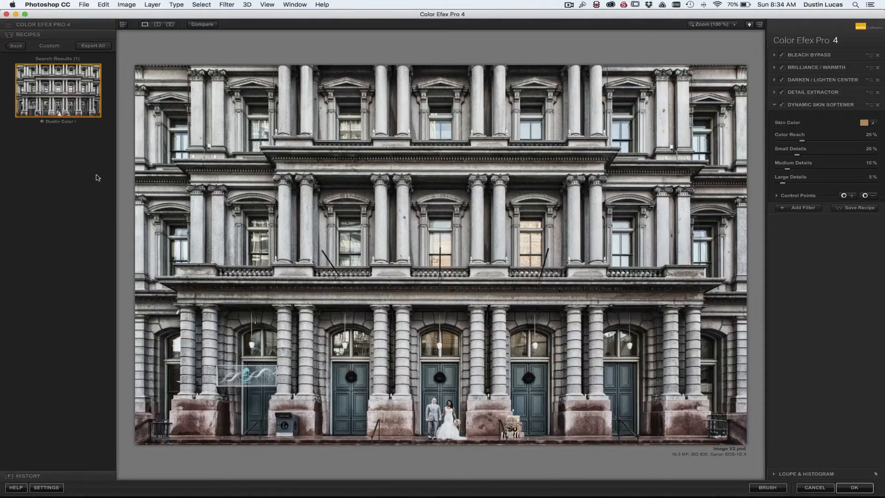
# Step: Look through the complete list of available filters down to White Neutralizer
pyautogui.click(49, 25)
pyautogui.scroll(-3, 64, 240)
pyautogui.scroll(-2, 66, 241)
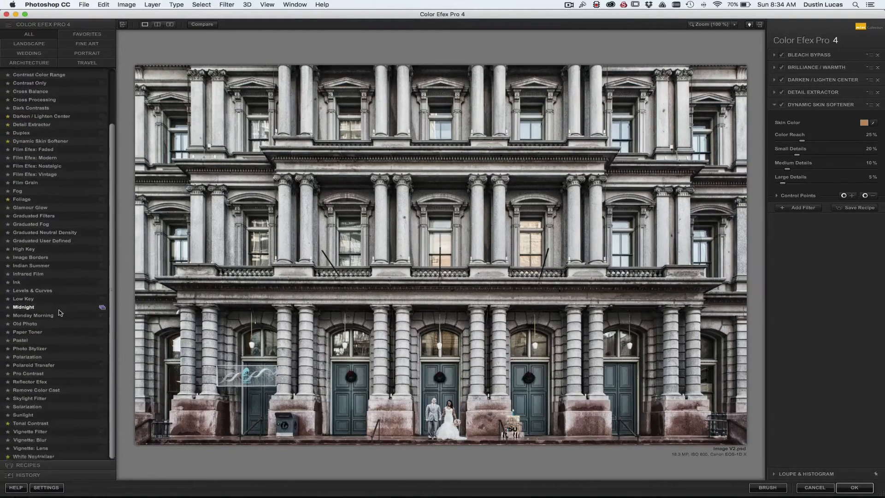
# Step: Replace Dynamic Skin Softener with the Pro Contrast filter and check the couple up close
pyautogui.click(41, 376)
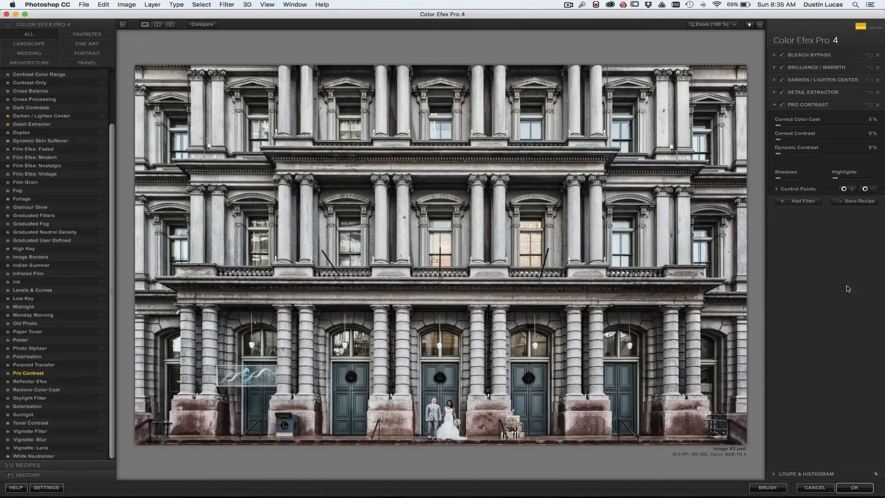
pyautogui.click(447, 410)
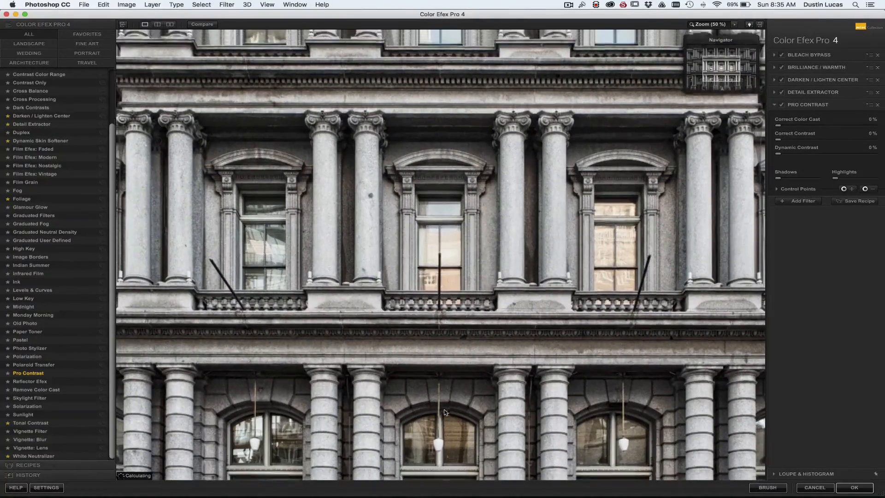
pyautogui.scroll(-5, 445, 411)
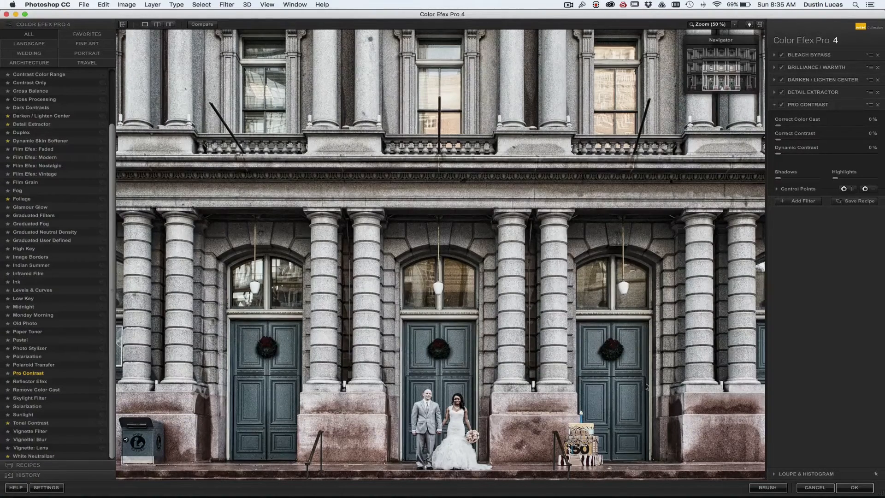
# Step: Switch the stacked filters off and on to compare their effects, leaving only Darken / Lighten Center turned off
pyautogui.click(783, 106)
pyautogui.click(783, 94)
pyautogui.click(783, 94)
pyautogui.click(810, 81)
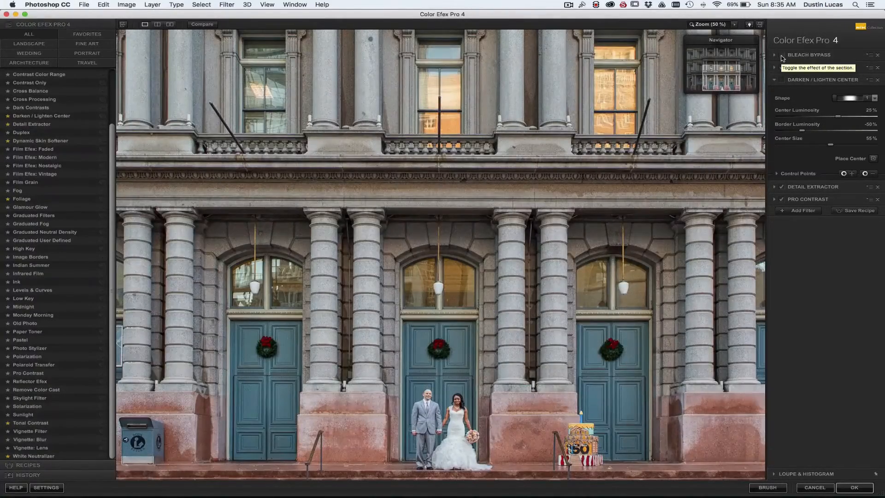
pyautogui.click(782, 55)
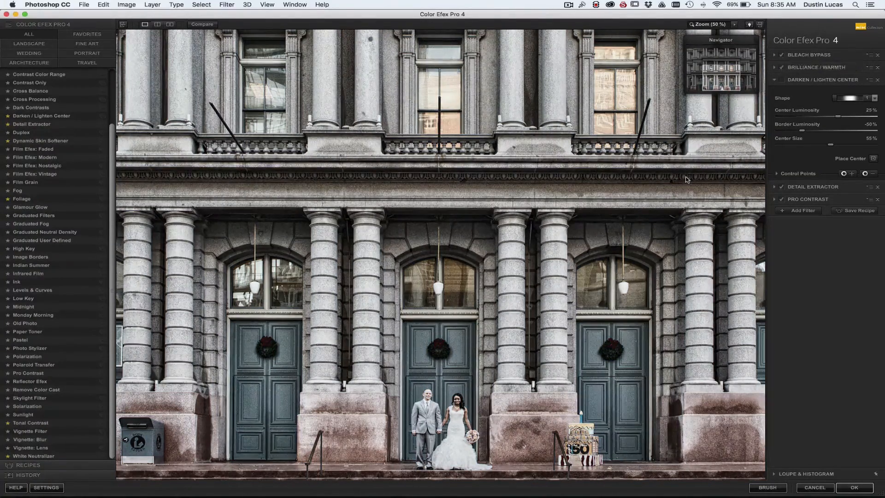
# Step: Show the whole photo and review the Brilliance / Warmth and Bleach Bypass filter settings
pyautogui.click(686, 180)
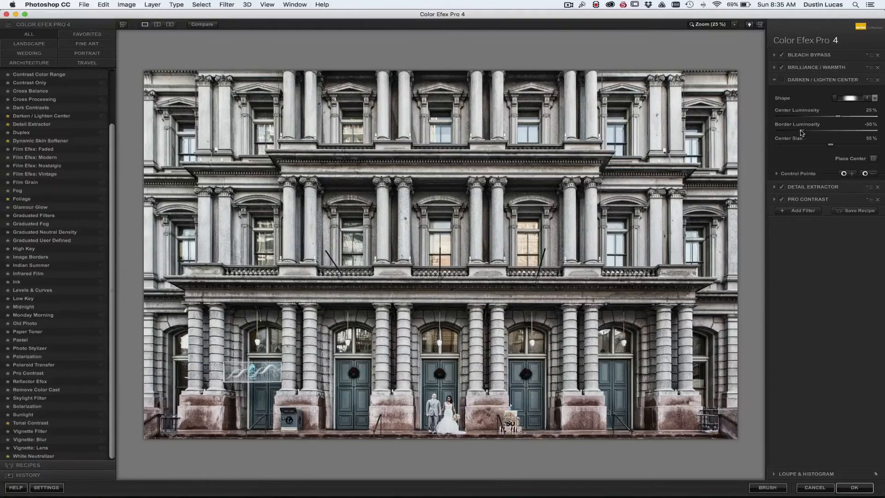
pyautogui.click(802, 69)
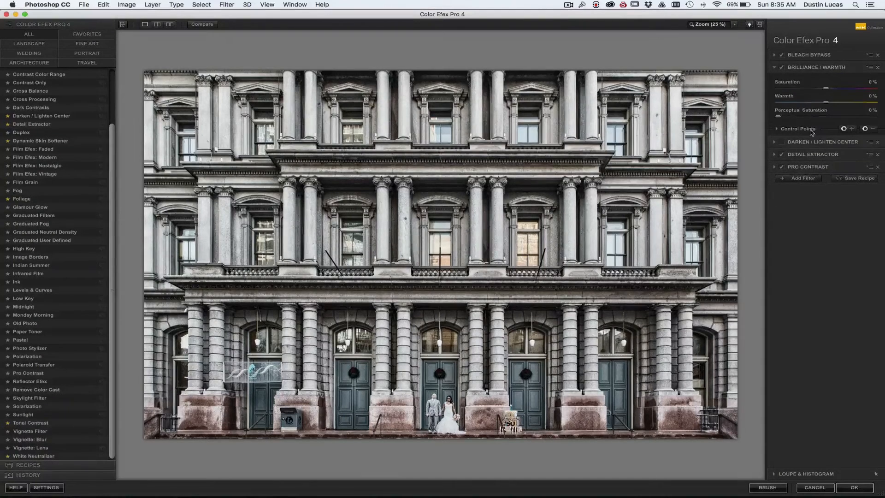
pyautogui.click(802, 55)
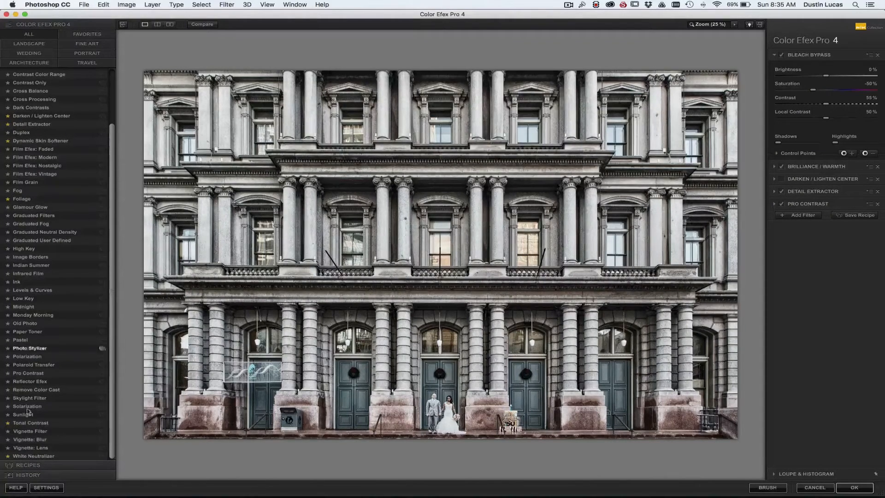
# Step: Review the plug-in's general settings, including the After Clicking OK section, and close them
pyautogui.click(46, 488)
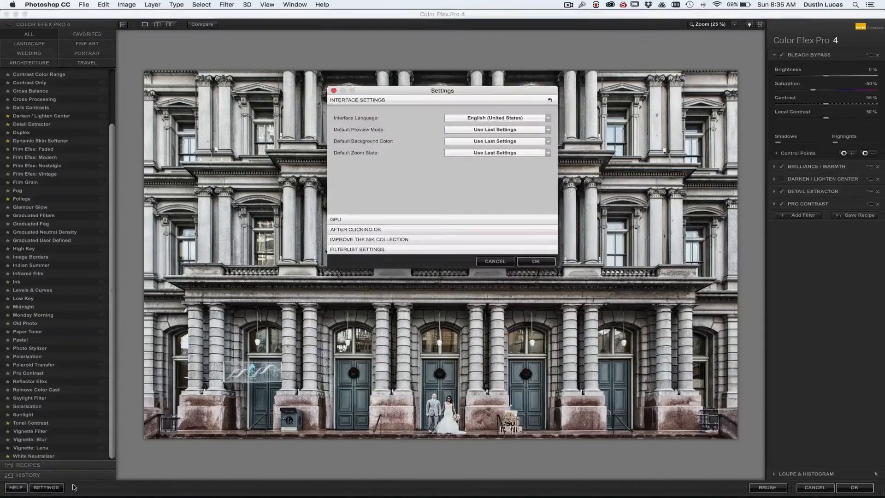
pyautogui.click(400, 233)
pyautogui.click(487, 141)
pyautogui.click(386, 159)
pyautogui.click(525, 264)
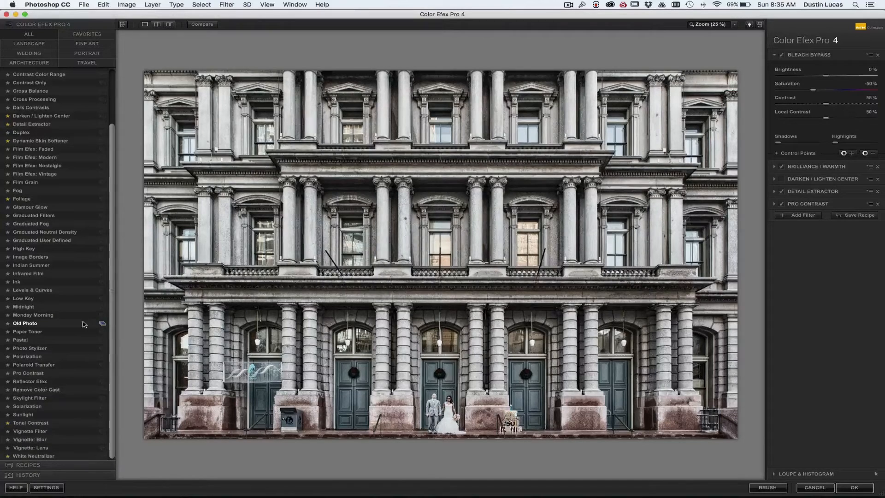
# Step: Leave Color Efex Pro 4 without applying its filters and open the Background layer in a maximized Silver Efex Pro 2
pyautogui.scroll(3, 85, 324)
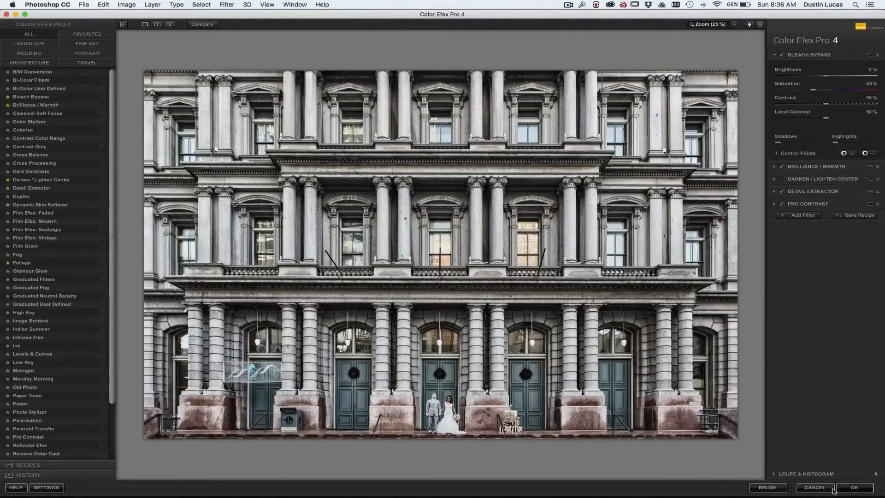
pyautogui.click(815, 488)
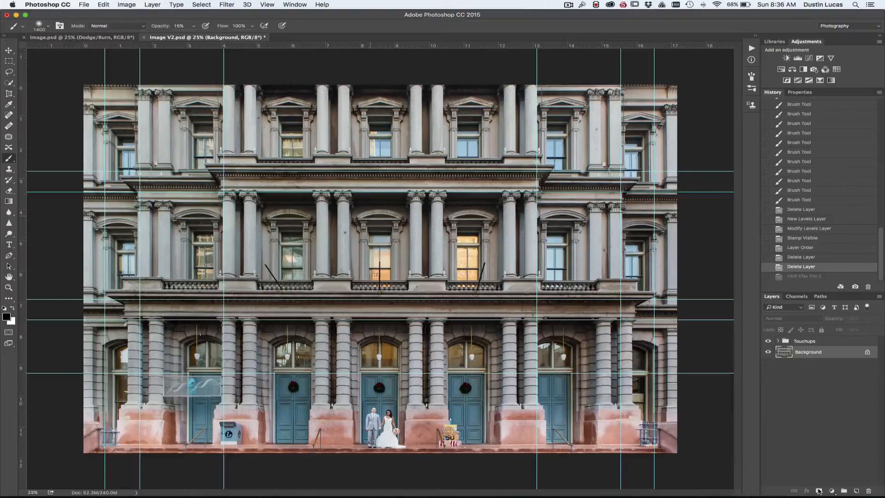
pyautogui.click(200, 5)
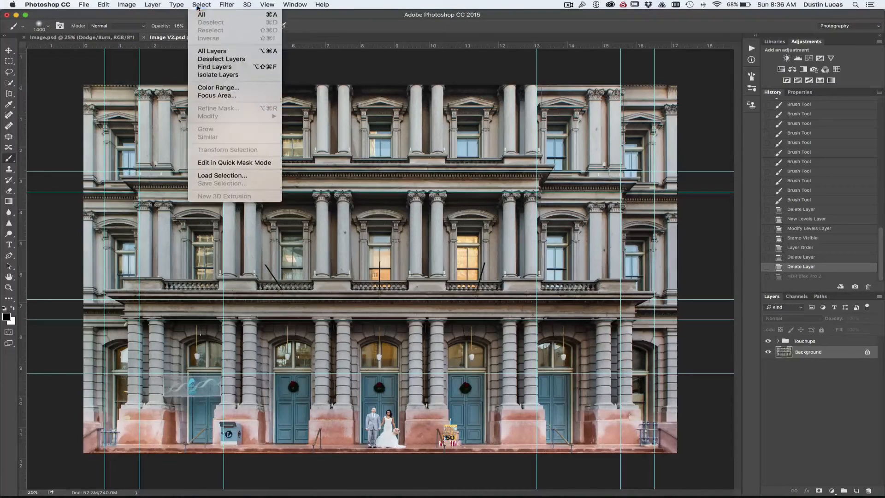
pyautogui.moveTo(226, 5)
pyautogui.moveTo(266, 207)
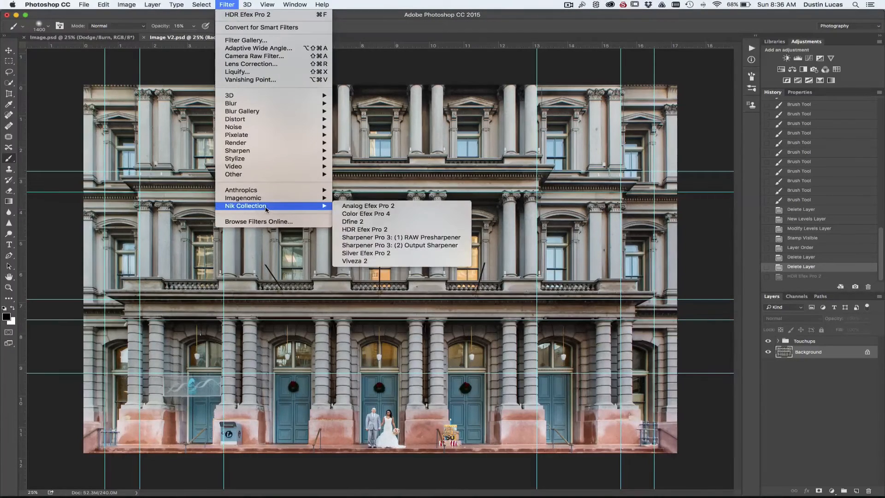
pyautogui.click(373, 254)
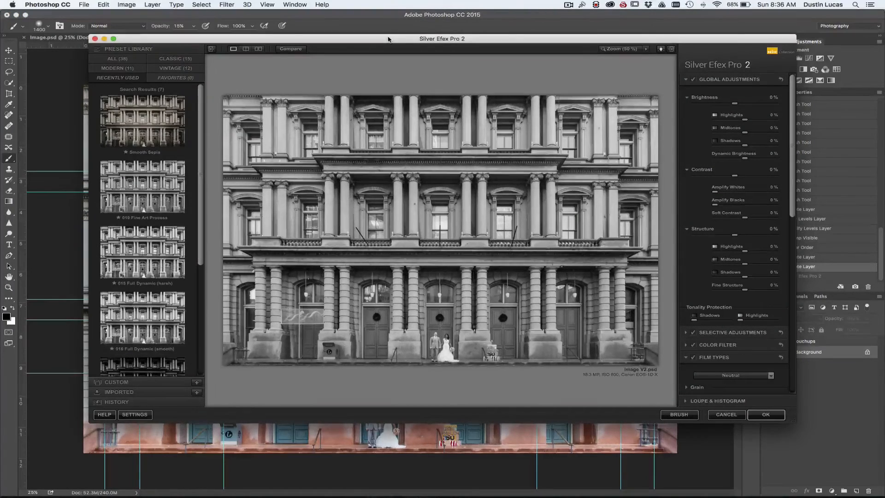
pyautogui.doubleClick(388, 39)
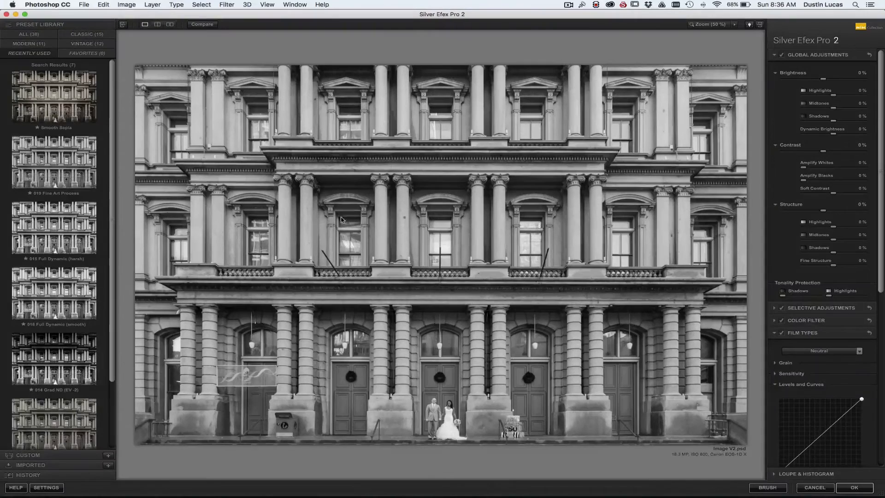
# Step: Try the Smooth Sepia preset, apply 019 Fine Art Process instead, and collapse the global adjustments
pyautogui.click(68, 119)
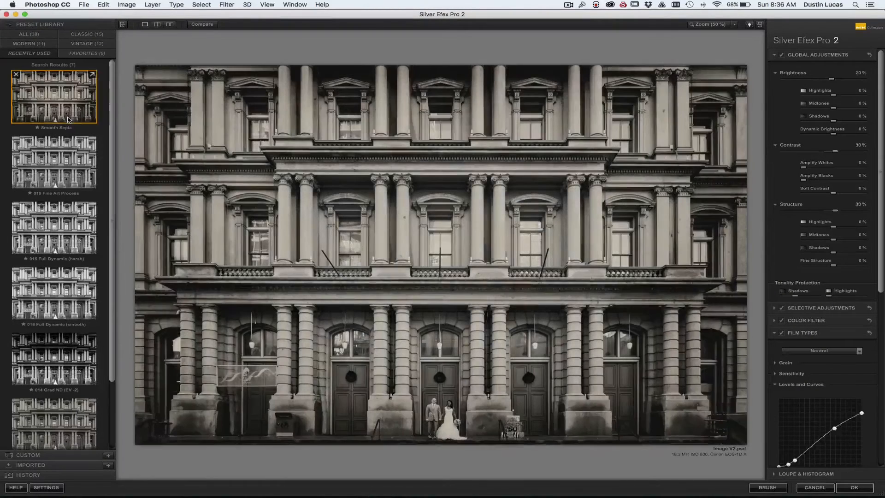
pyautogui.click(67, 177)
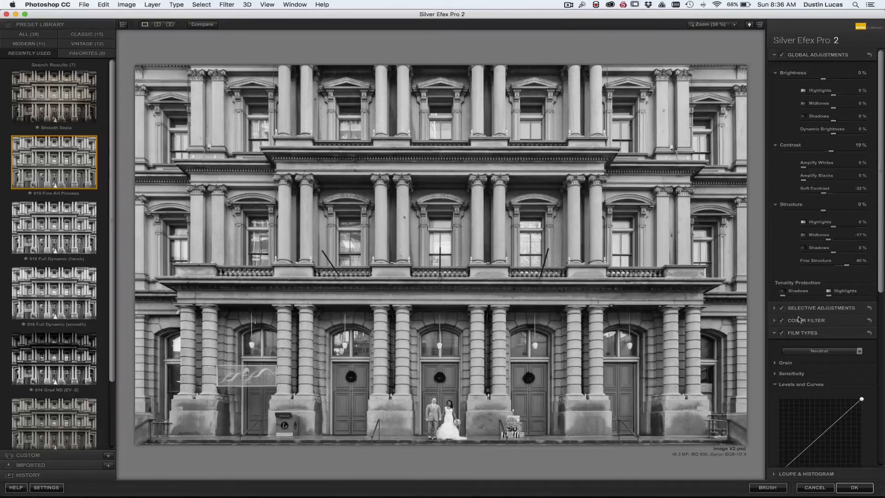
pyautogui.scroll(-2, 802, 242)
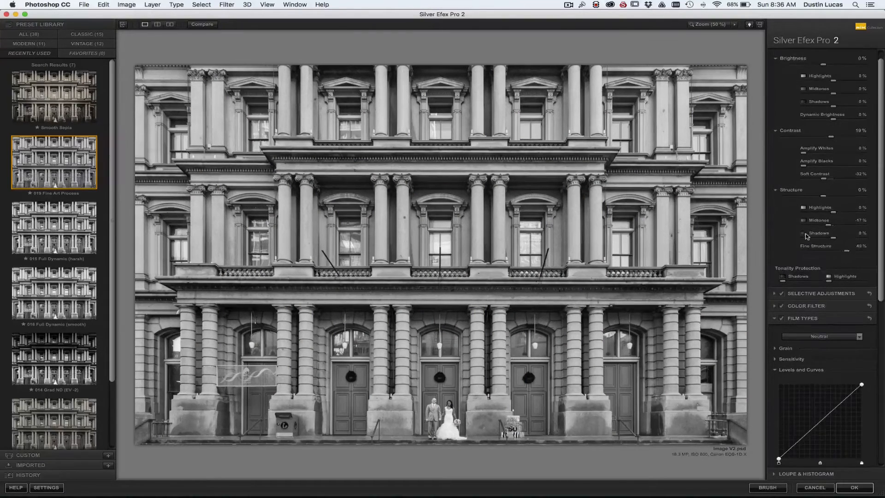
pyautogui.scroll(2, 806, 235)
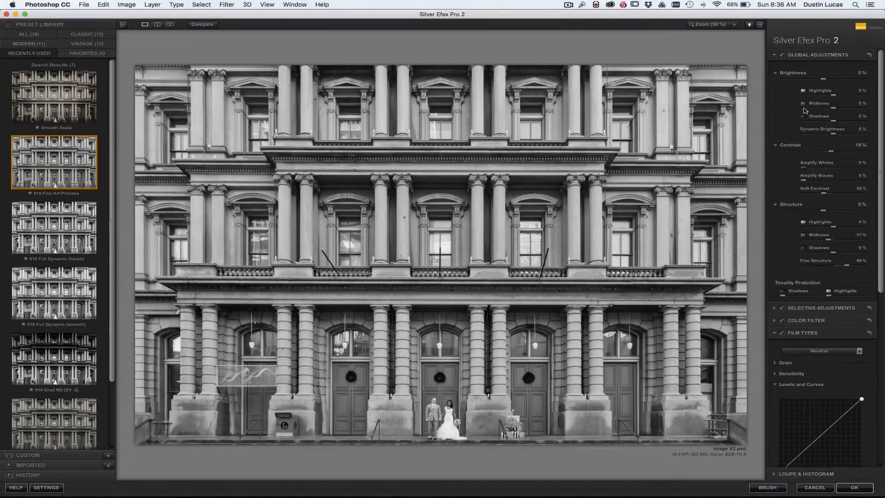
pyautogui.click(803, 58)
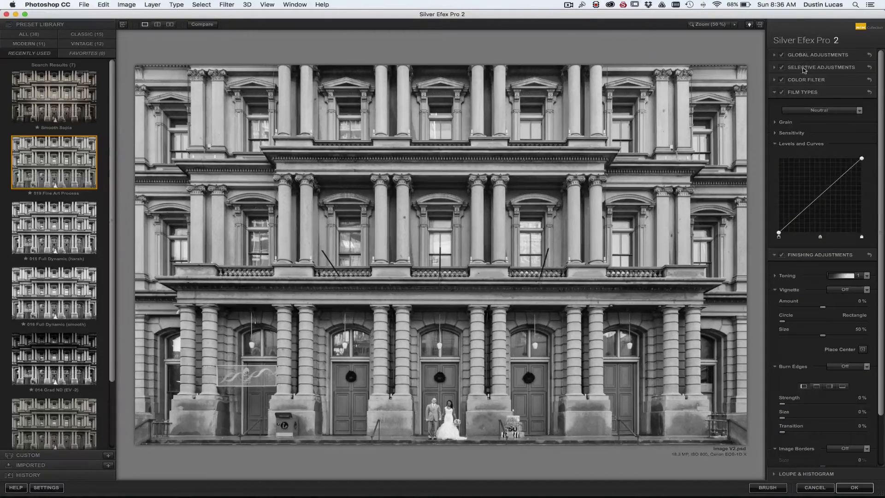
# Step: Preview the film types while keeping Neutral, and set the toning to Selenium 4
pyautogui.click(808, 110)
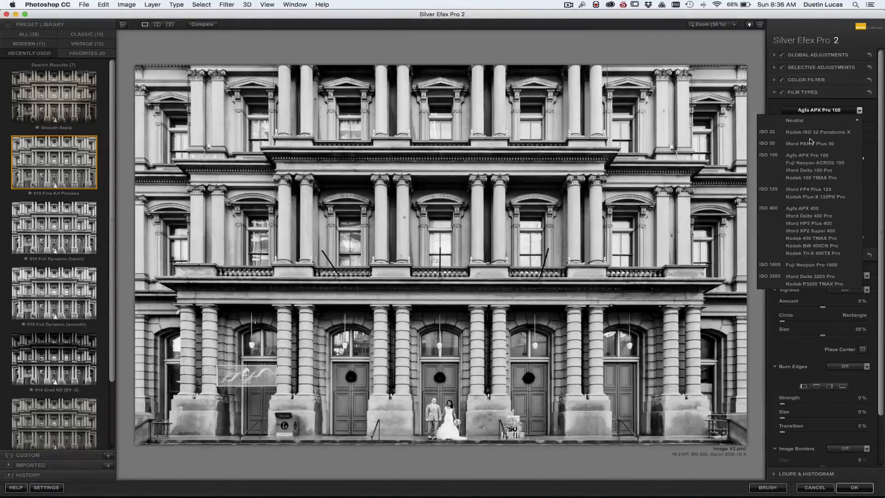
pyautogui.click(784, 110)
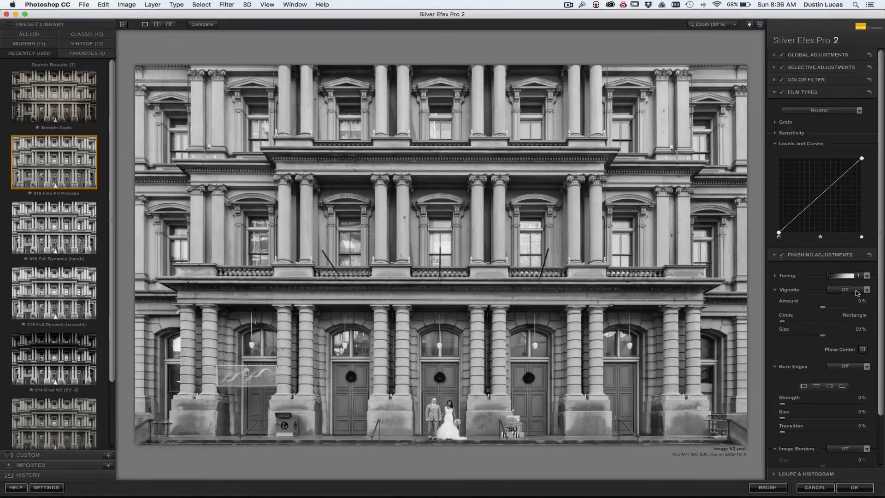
pyautogui.click(867, 275)
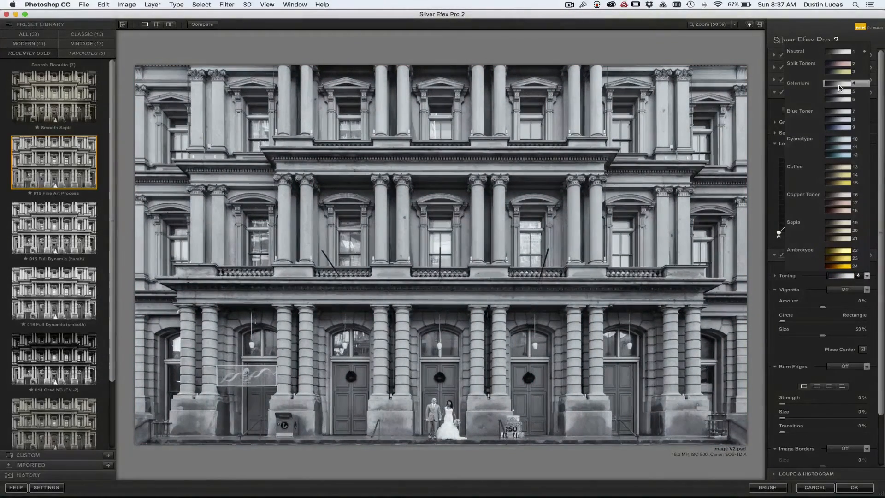
pyautogui.click(840, 83)
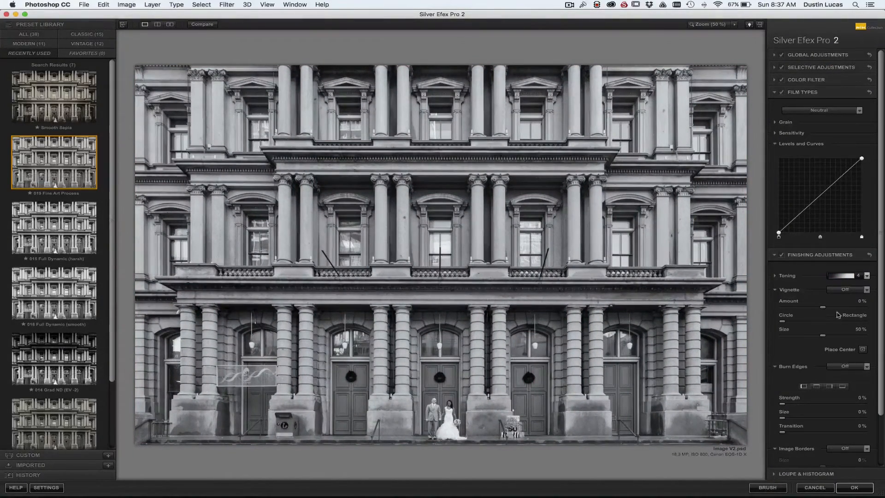
# Step: Try the Lens Falloff 2 vignette and settle on Lens Falloff 1
pyautogui.click(846, 289)
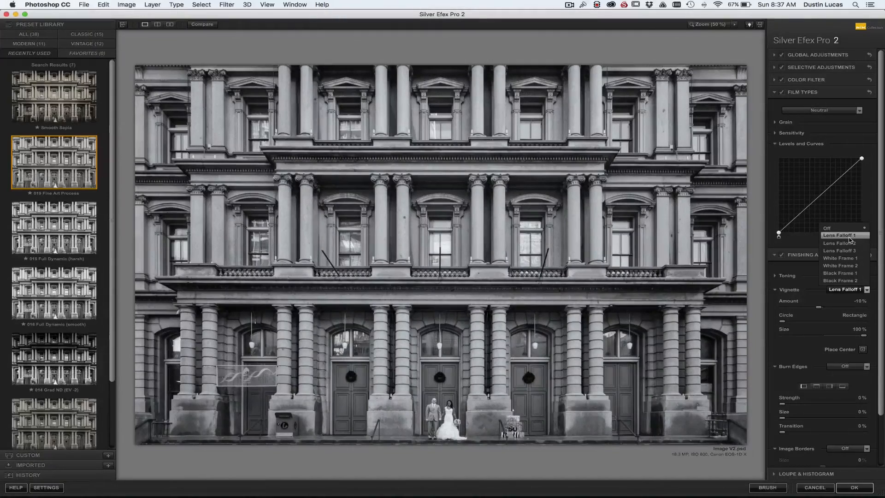
pyautogui.click(850, 243)
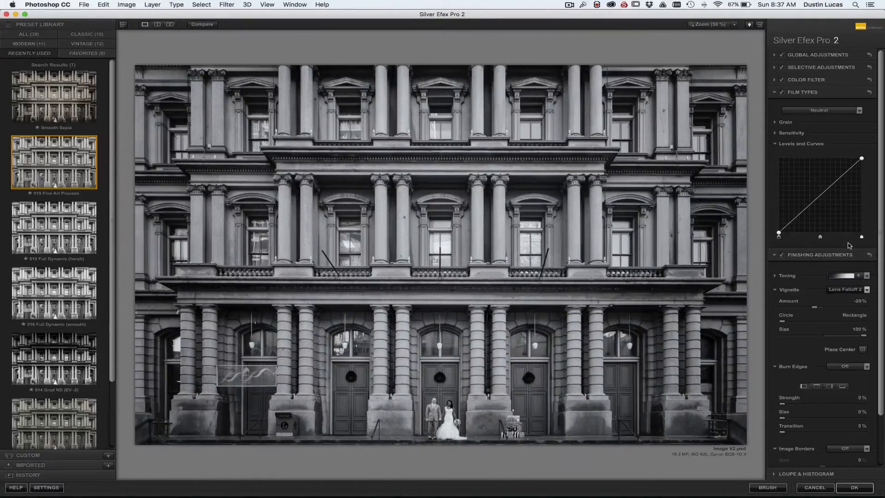
pyautogui.click(847, 289)
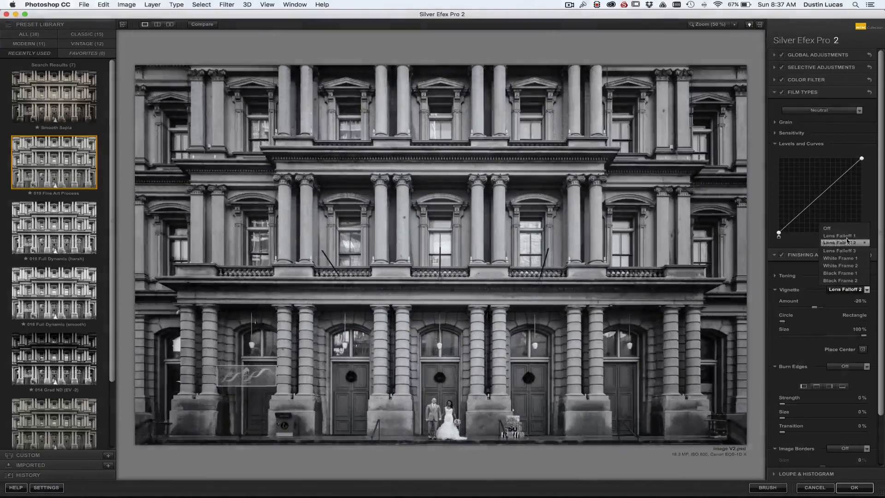
pyautogui.click(848, 239)
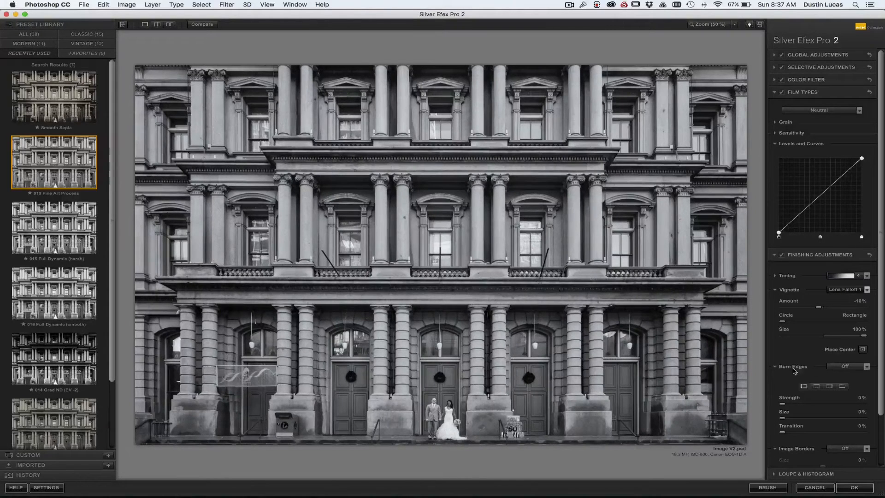
# Step: Preview the image border types, such as Type 6, and leave image borders off
pyautogui.scroll(-3, 829, 366)
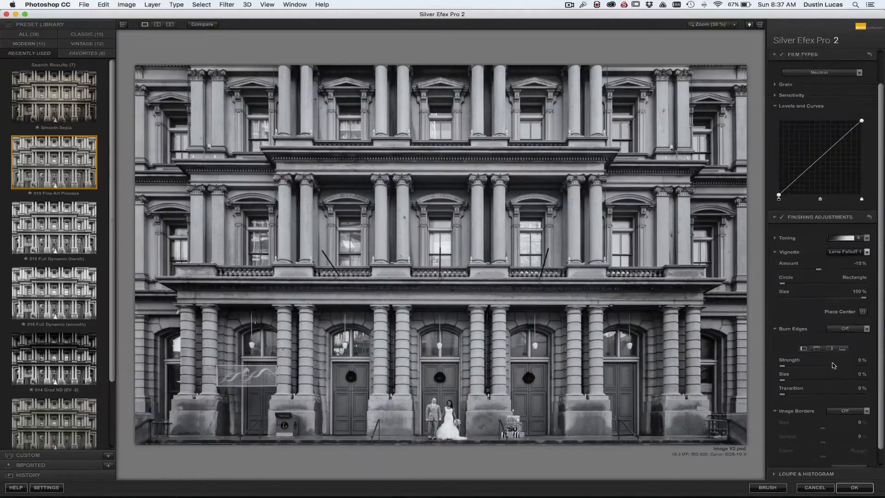
pyautogui.click(846, 393)
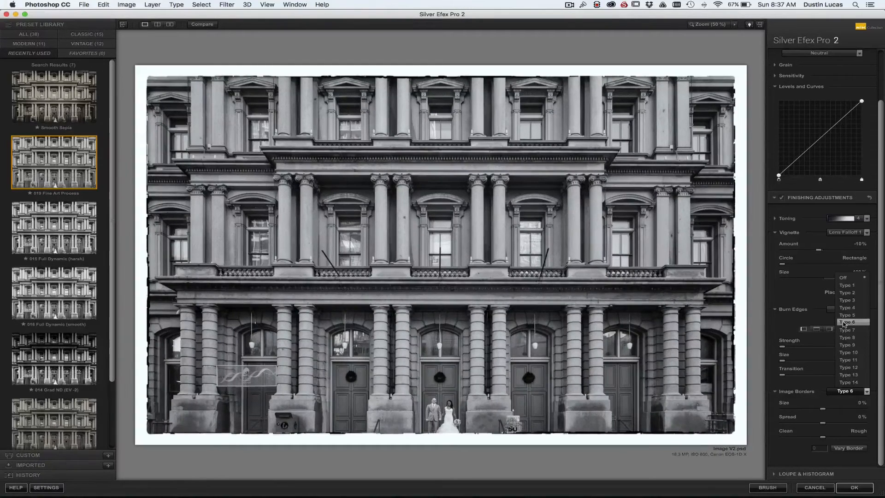
pyautogui.click(843, 278)
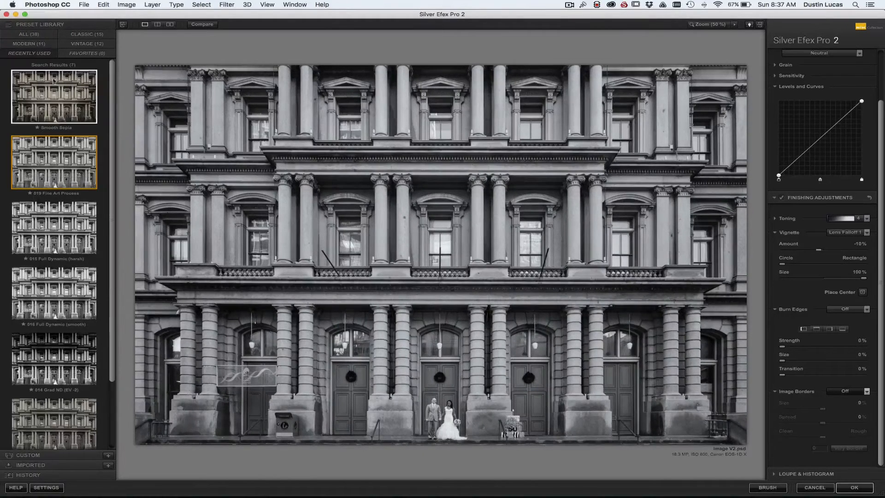
# Step: Save the current black-and-white look as a custom preset named with the author's first name followed by "B&W I"
pyautogui.click(57, 456)
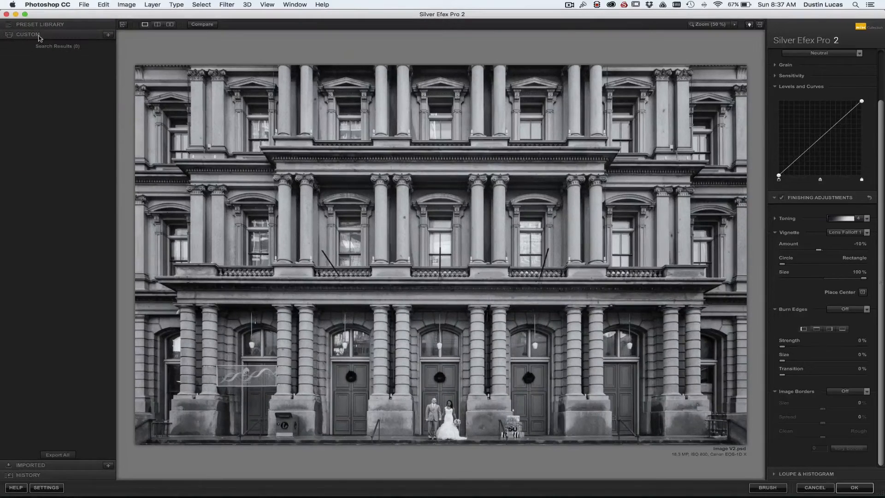
pyautogui.click(108, 36)
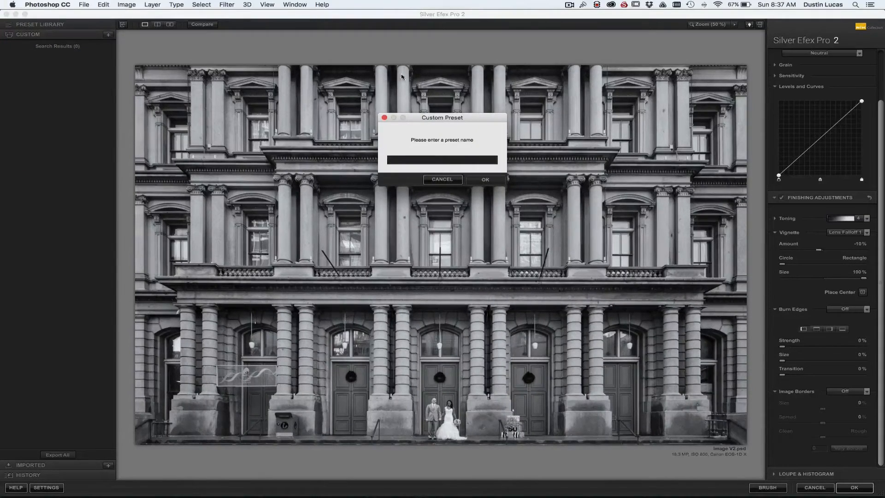
pyautogui.write('C')
pyautogui.write('ustin B&W I')
pyautogui.click(479, 179)
pyautogui.scroll(3, 837, 291)
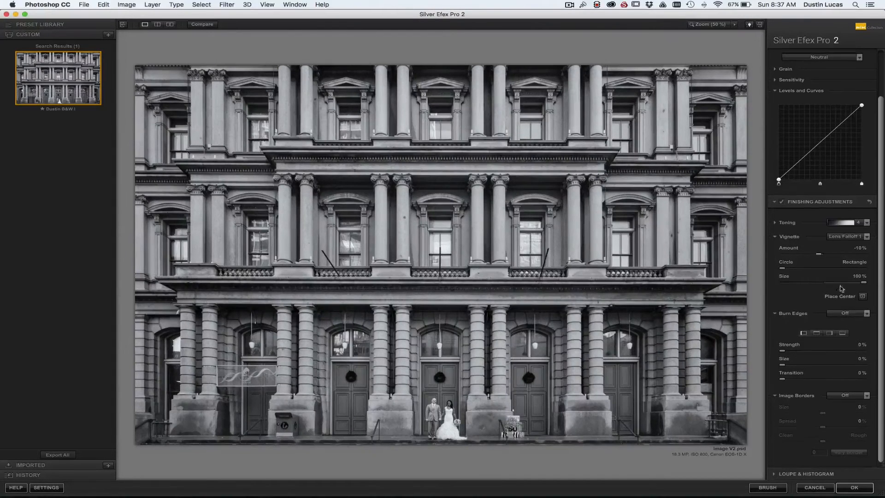
# Step: Lower the structure Highlights to -11% and raise Dynamic Brightness slightly in the global adjustments
pyautogui.click(815, 55)
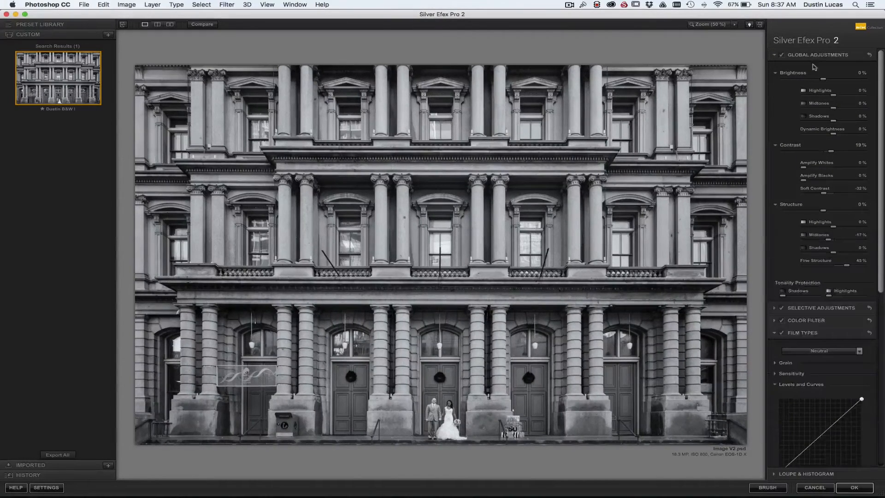
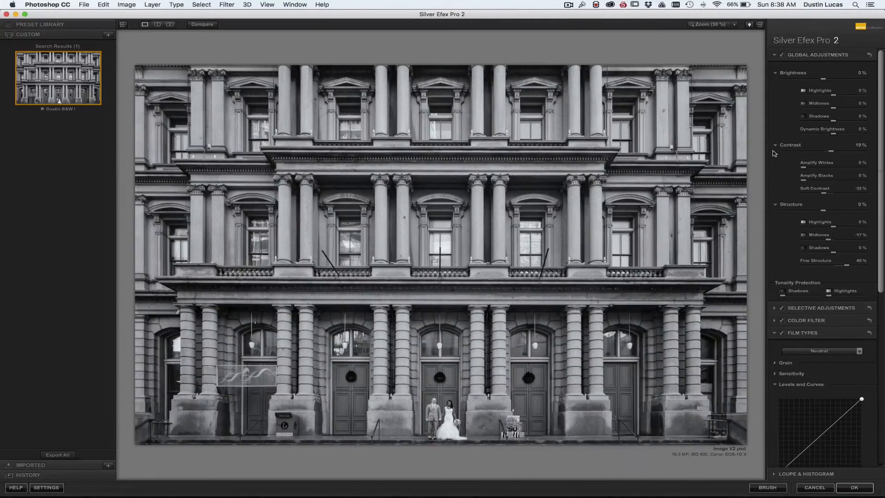
pyautogui.click(775, 205)
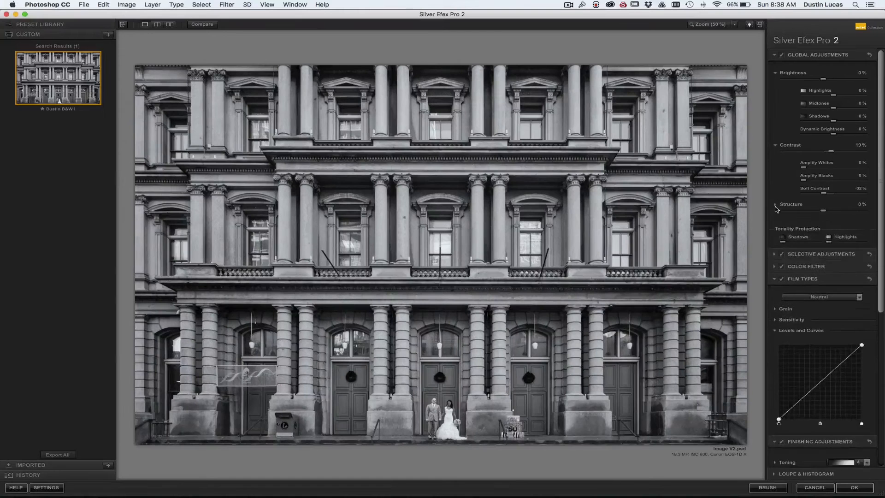
pyautogui.click(776, 206)
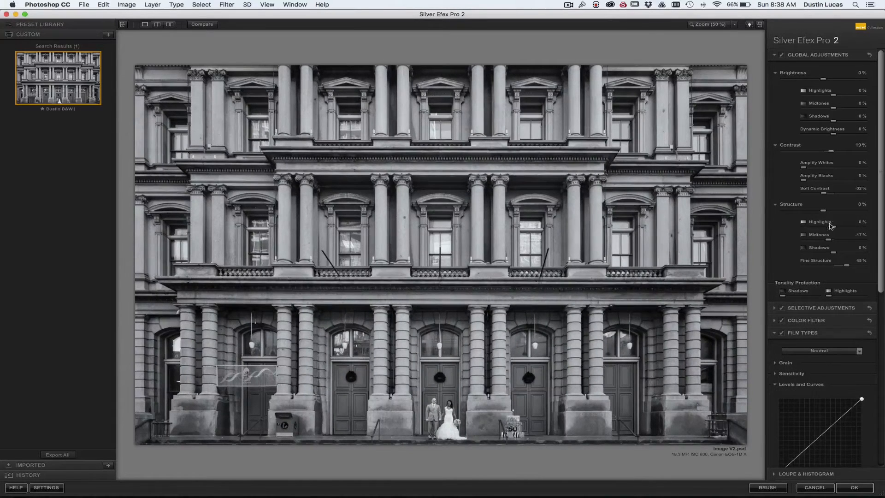
pyautogui.moveTo(833, 226)
pyautogui.mouseDown()
pyautogui.moveTo(850, 228)
pyautogui.moveTo(829, 228)
pyautogui.mouseUp()
pyautogui.moveTo(833, 134)
pyautogui.mouseDown()
pyautogui.moveTo(842, 135)
pyautogui.moveTo(839, 145)
pyautogui.mouseUp()
# Step: Try the recently used Smooth Sepia and 019 Fine Art Process presets and look through the other recent ones
pyautogui.click(41, 25)
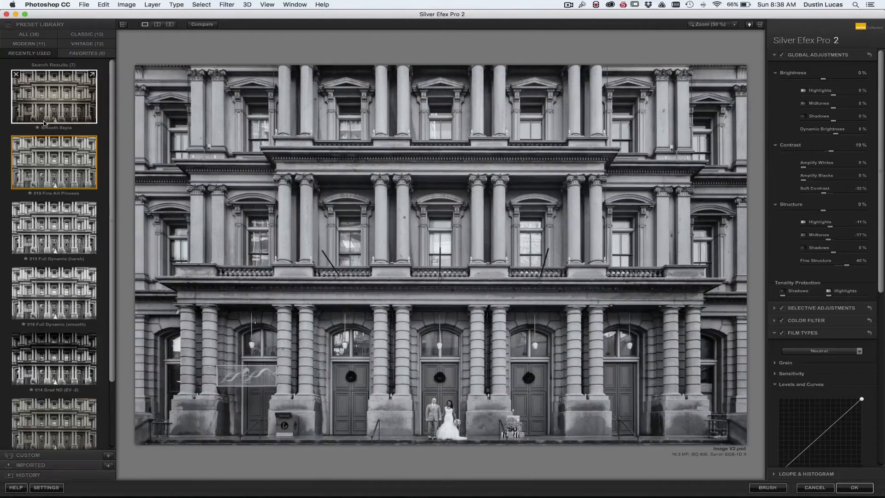
pyautogui.click(59, 107)
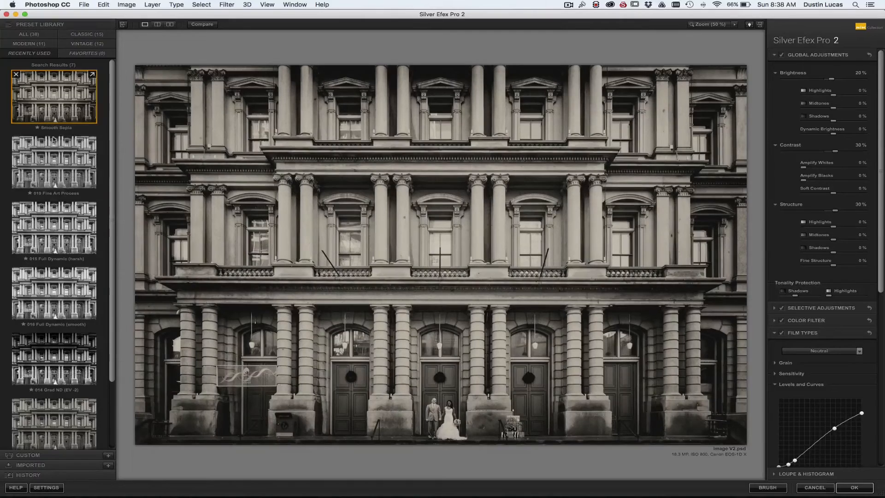
pyautogui.click(58, 176)
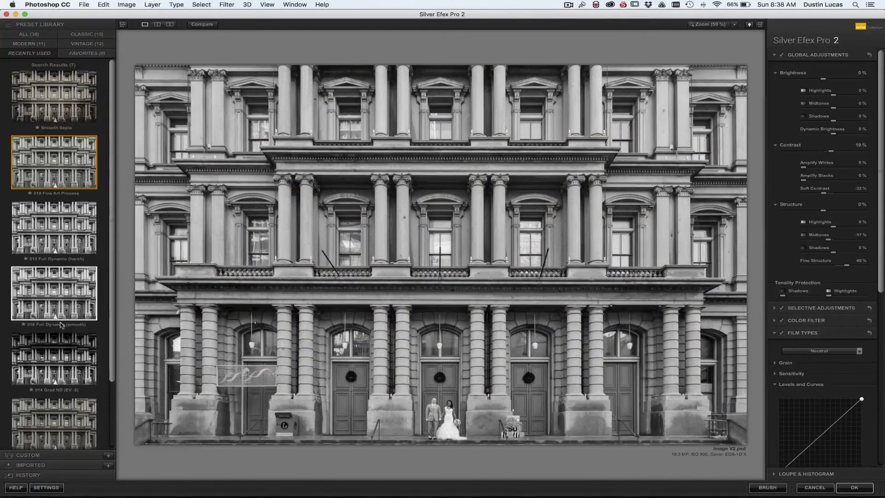
pyautogui.scroll(-2, 76, 295)
pyautogui.scroll(-4, 78, 299)
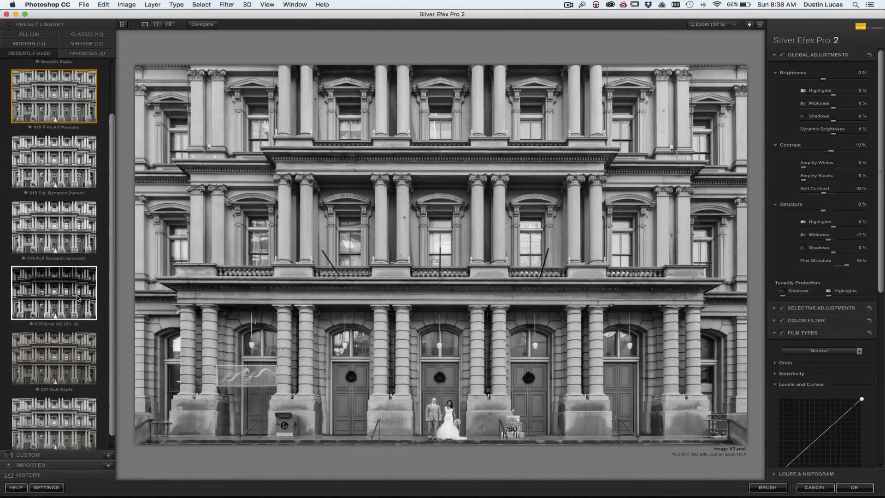
pyautogui.scroll(4, 78, 299)
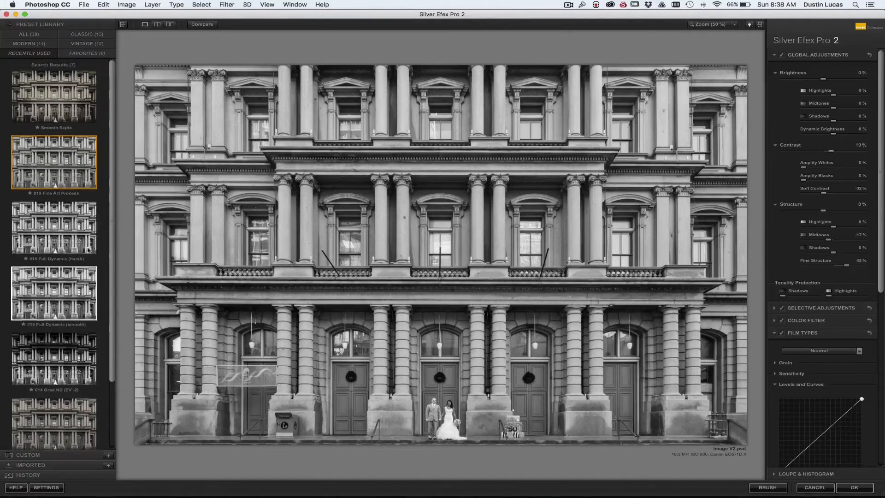
# Step: Try the vintage Film Noir 1 preset and browse the full and classic preset categories
pyautogui.click(85, 44)
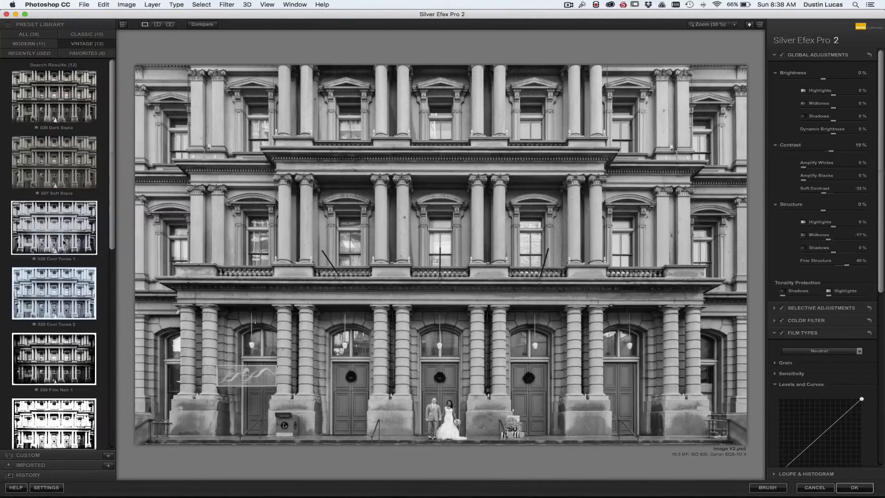
pyautogui.scroll(-3, 58, 258)
pyautogui.click(48, 300)
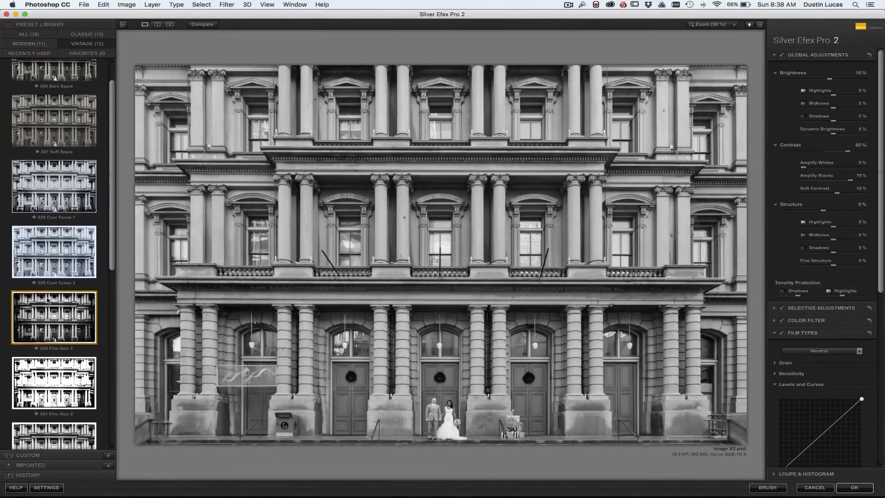
pyautogui.scroll(2, 72, 107)
pyautogui.scroll(1, 72, 92)
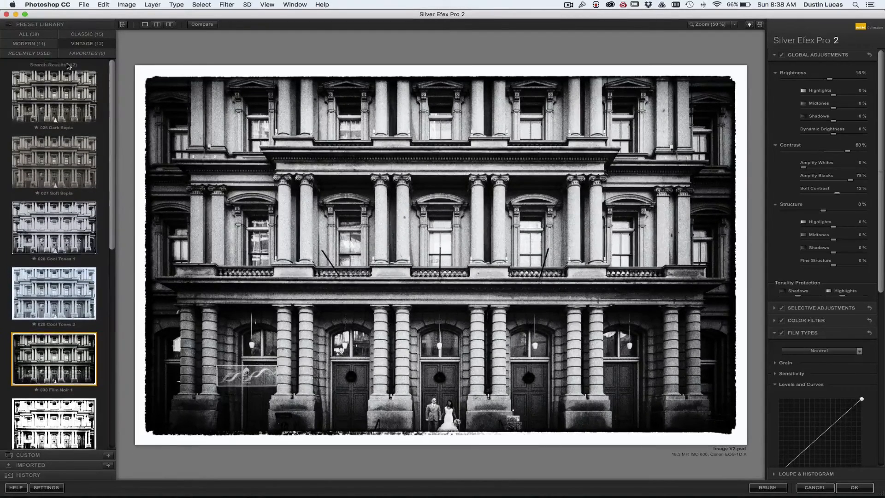
pyautogui.click(48, 36)
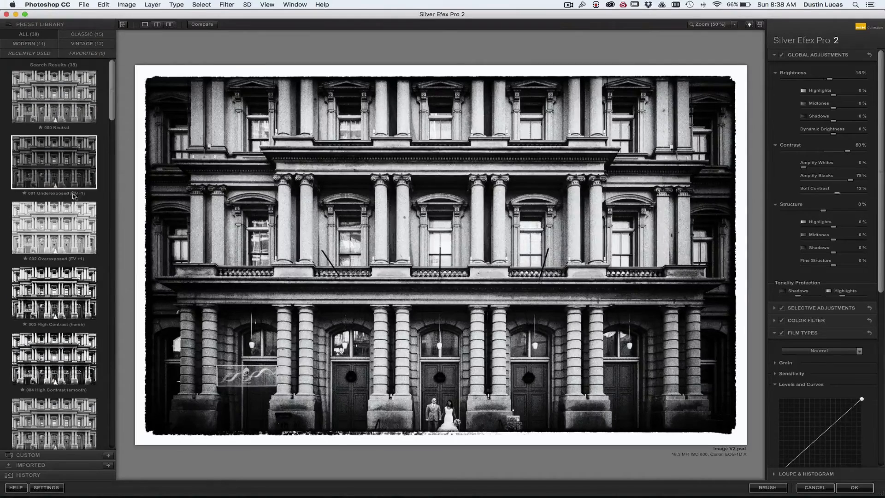
pyautogui.click(85, 35)
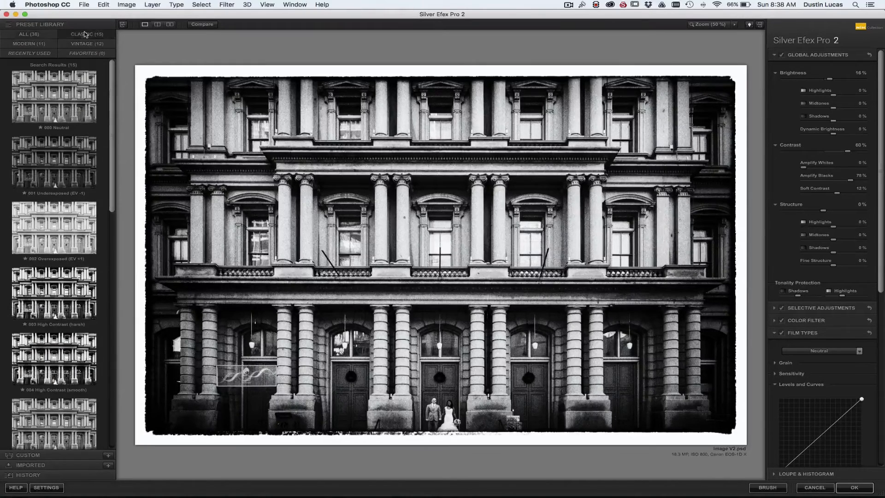
pyautogui.scroll(-10, 62, 253)
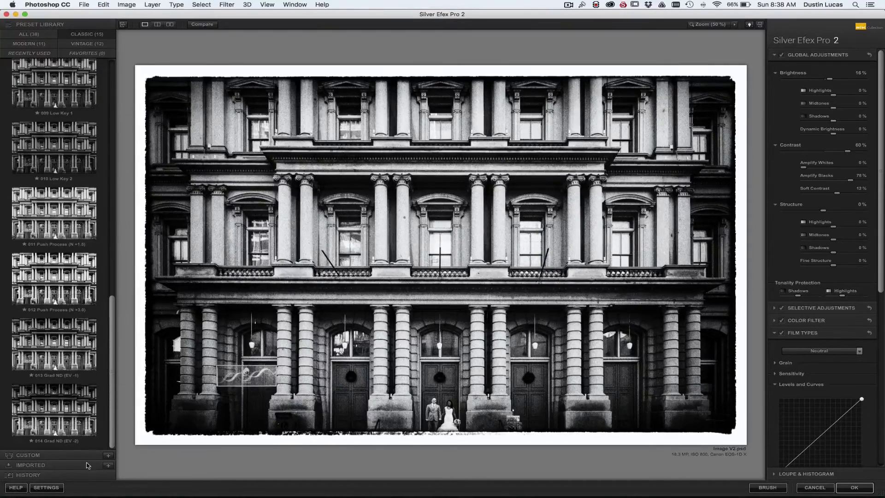
# Step: Load the saved custom "B&W I" preset and apply the Silver Efex Pro 2 result to the photo
pyautogui.click(69, 455)
pyautogui.click(67, 99)
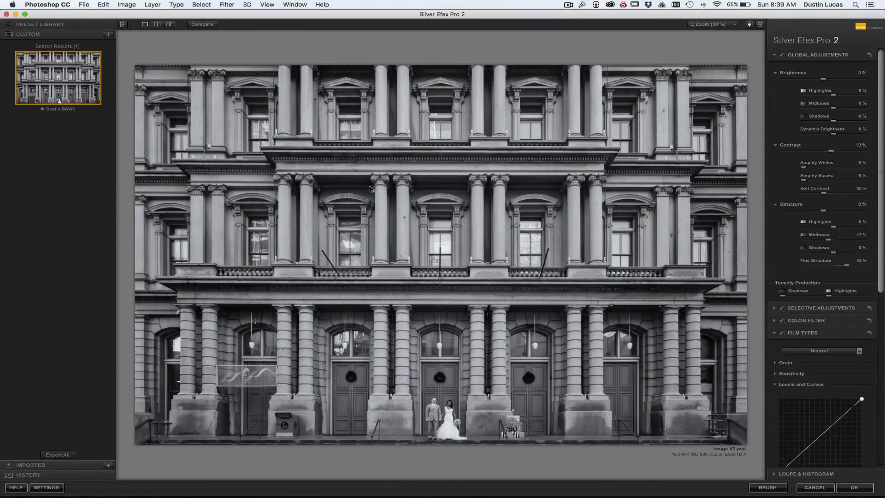
pyautogui.moveTo(53, 66)
pyautogui.click(853, 487)
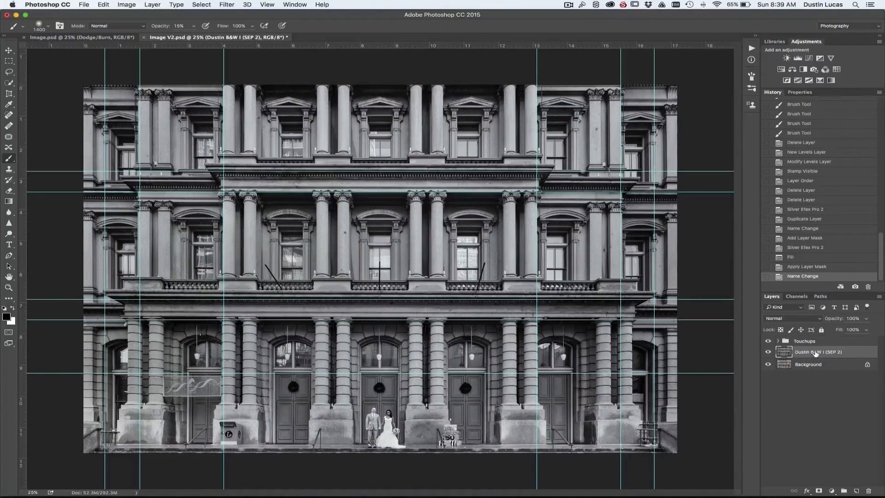
# Step: Delete the black-and-white Silver Efex layer and open the Background layer in the Dfine 2 filter
pyautogui.moveTo(816, 353); pyautogui.dragTo(868, 490)
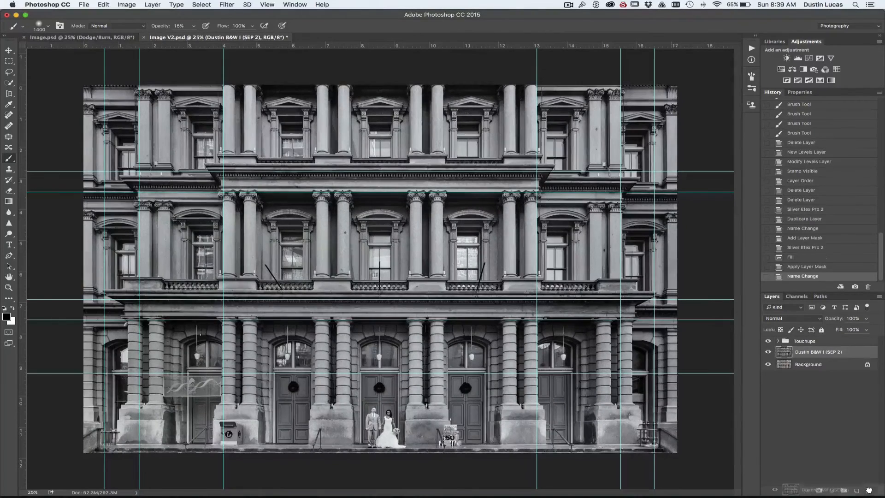
pyautogui.click(226, 5)
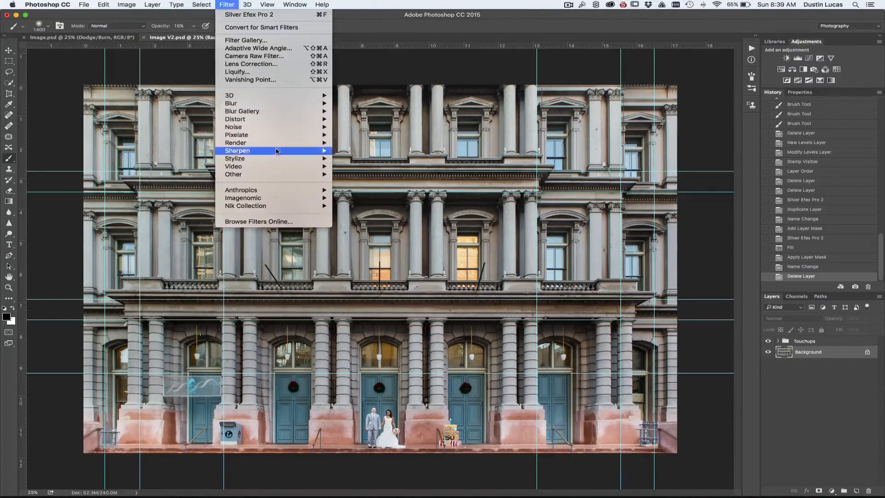
pyautogui.moveTo(241, 5)
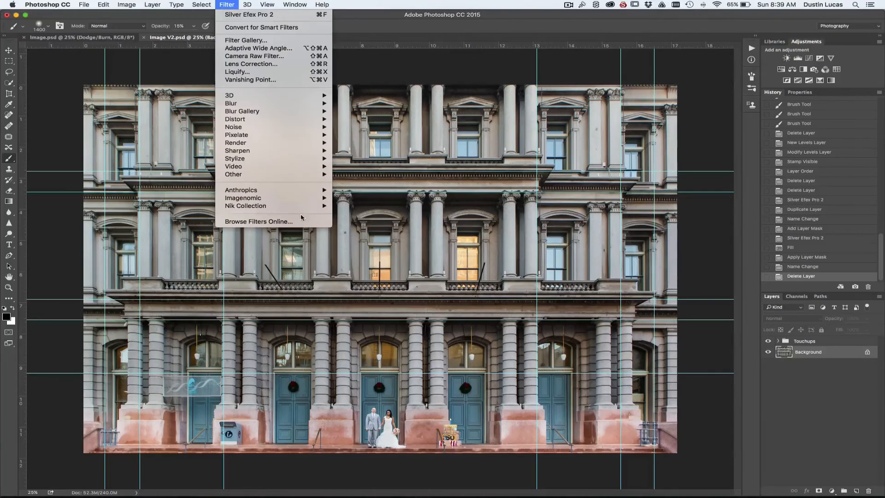
pyautogui.moveTo(302, 206)
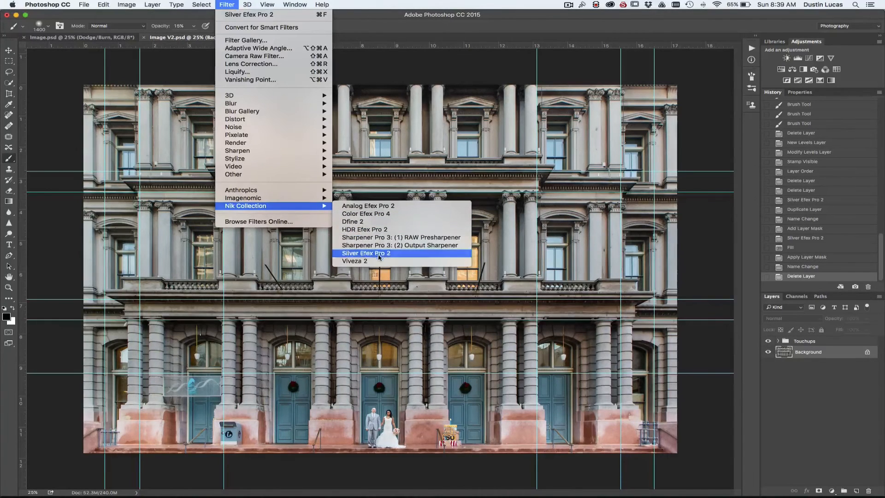
pyautogui.click(379, 225)
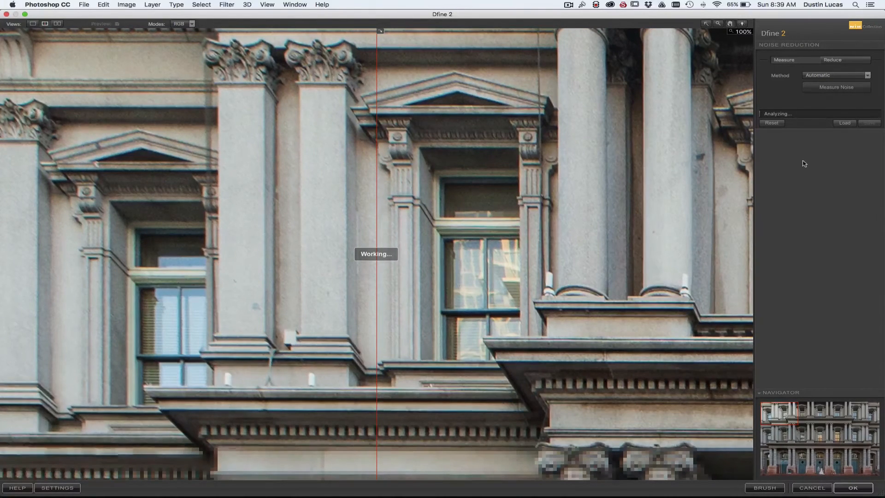
# Step: Compare the automatic noise reduction with the split preview, across the whole facade and at 100% around the doorways
pyautogui.moveTo(589, 200); pyautogui.dragTo(565, 219)
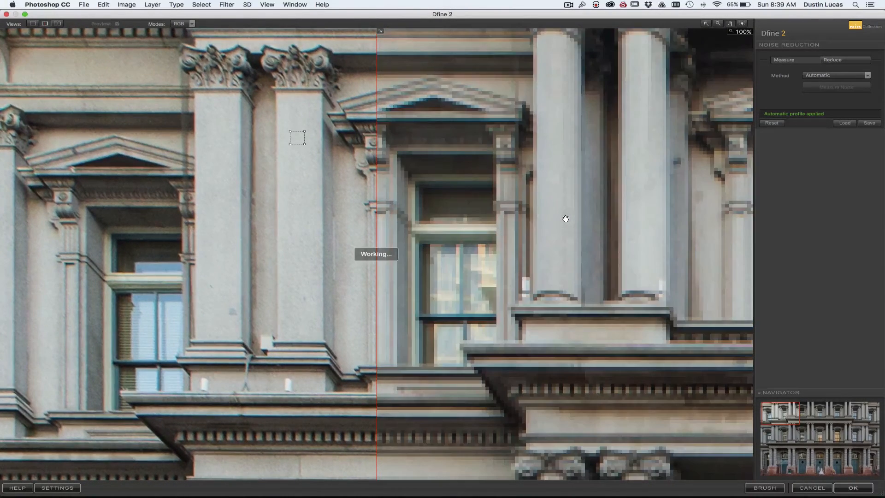
pyautogui.click(564, 219)
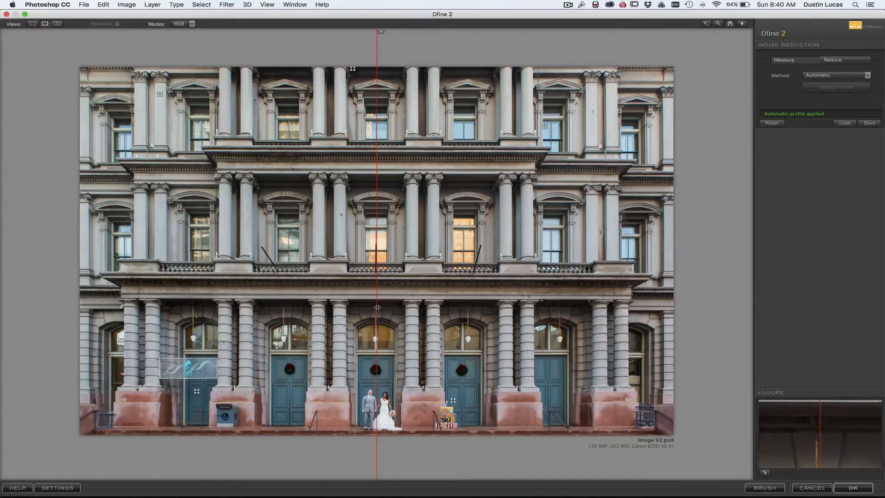
pyautogui.moveTo(376, 309)
pyautogui.mouseDown()
pyautogui.moveTo(327, 307)
pyautogui.moveTo(386, 308)
pyautogui.mouseUp()
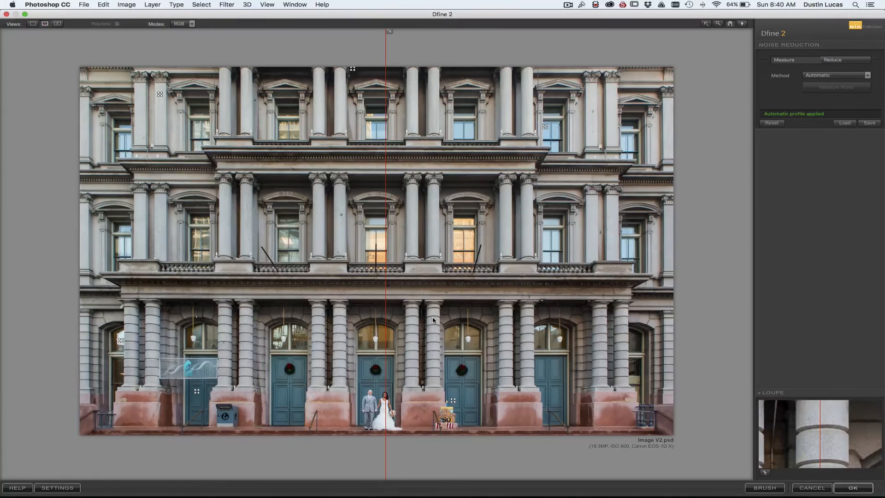
pyautogui.click(718, 23)
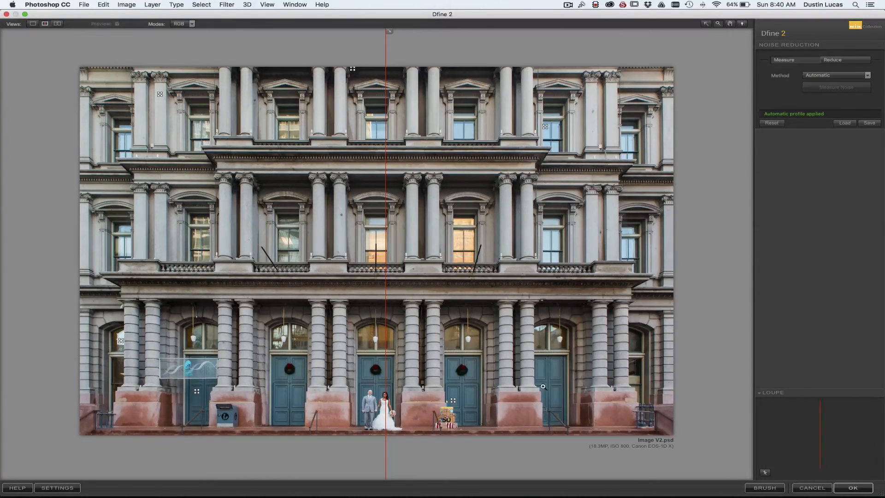
pyautogui.click(519, 401)
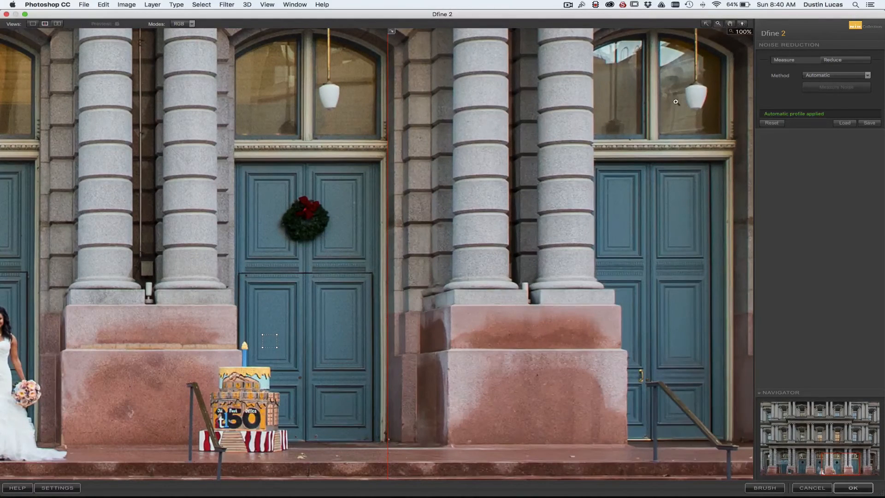
pyautogui.scroll(2, 420, 319)
pyautogui.scroll(-2, 420, 319)
pyautogui.scroll(4, 422, 319)
pyautogui.scroll(-3, 422, 320)
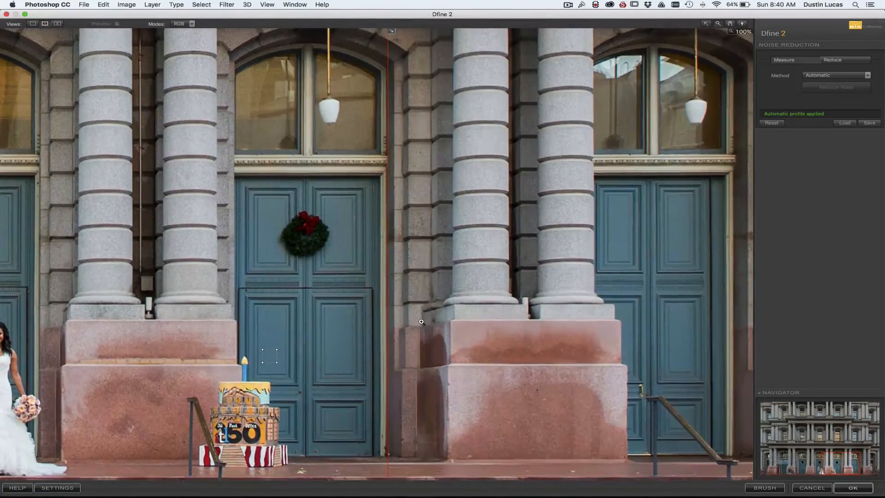
pyautogui.scroll(-1, 421, 322)
# Step: Inspect the blue door beside the cake at 300%, and place the split-preview line across the bride at 100%
pyautogui.click(341, 381)
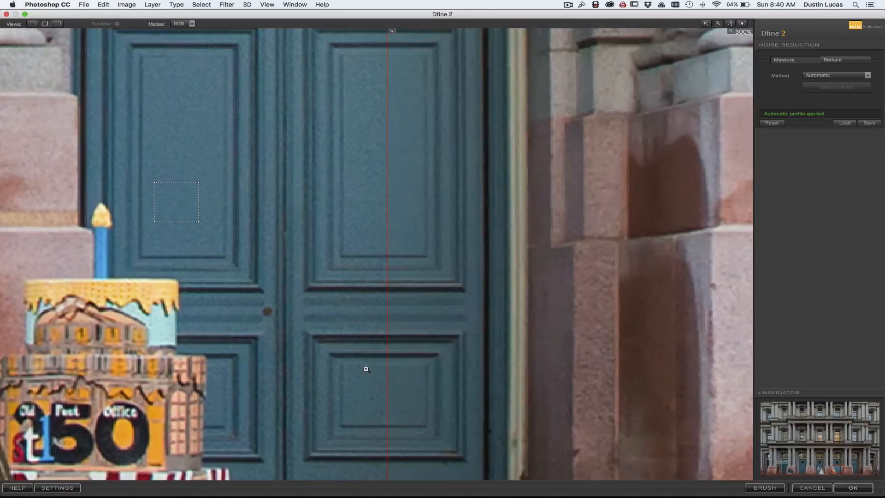
pyautogui.click(365, 370)
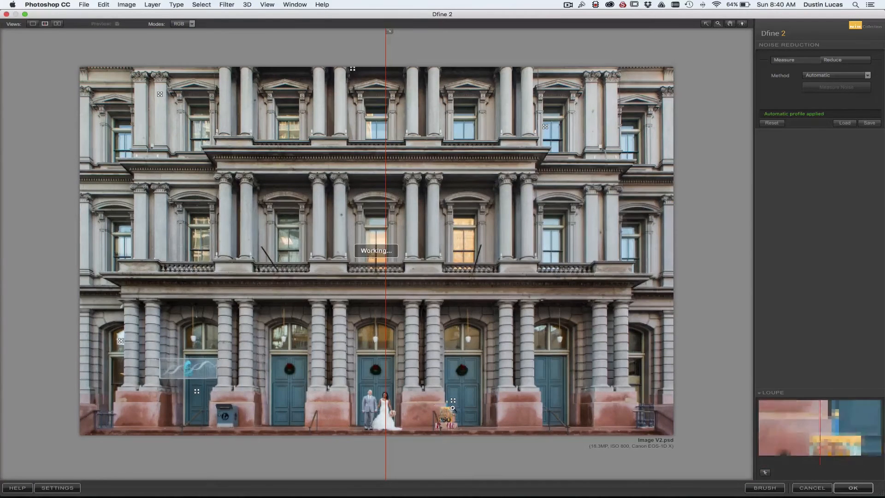
pyautogui.click(448, 404)
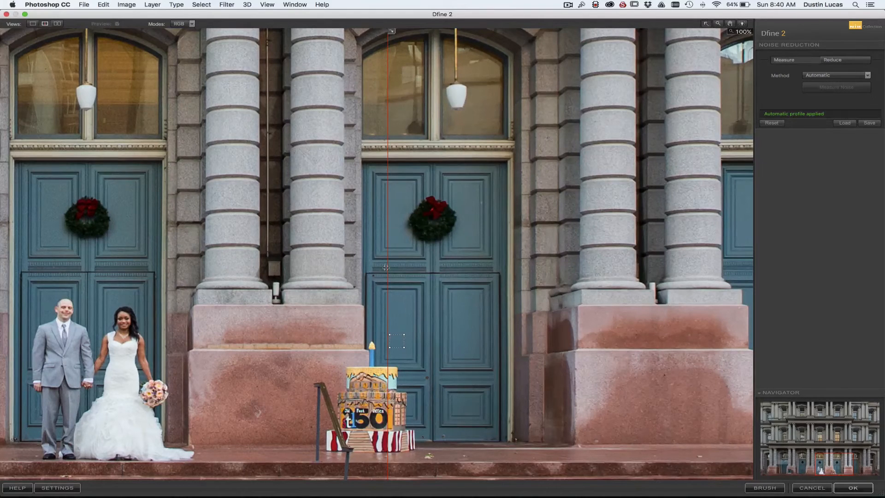
pyautogui.moveTo(387, 266); pyautogui.dragTo(123, 266)
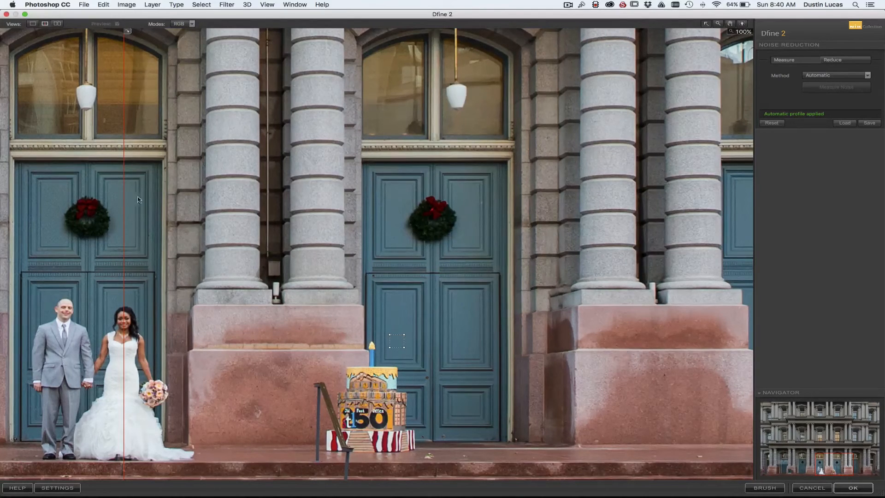
# Step: Set the noise reduction method to Color Ranges and reveal the additional reduction options
pyautogui.click(832, 65)
pyautogui.click(835, 64)
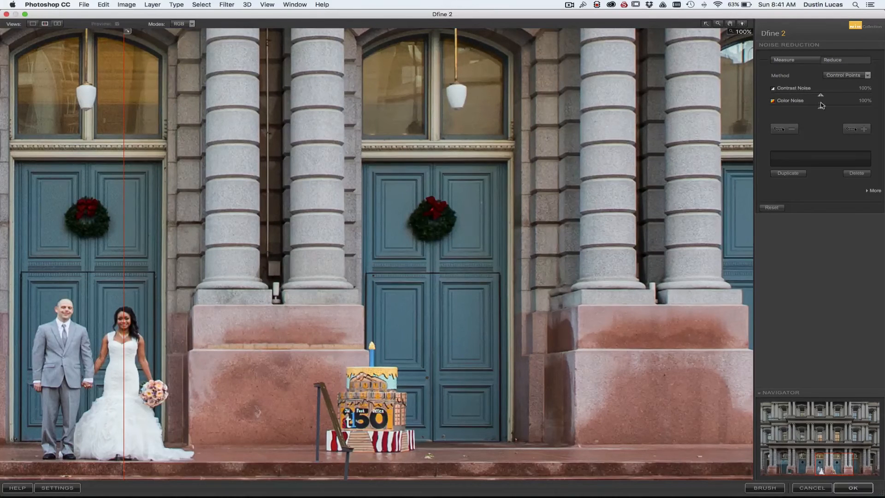
pyautogui.click(846, 77)
pyautogui.click(846, 78)
pyautogui.click(846, 77)
pyautogui.click(845, 89)
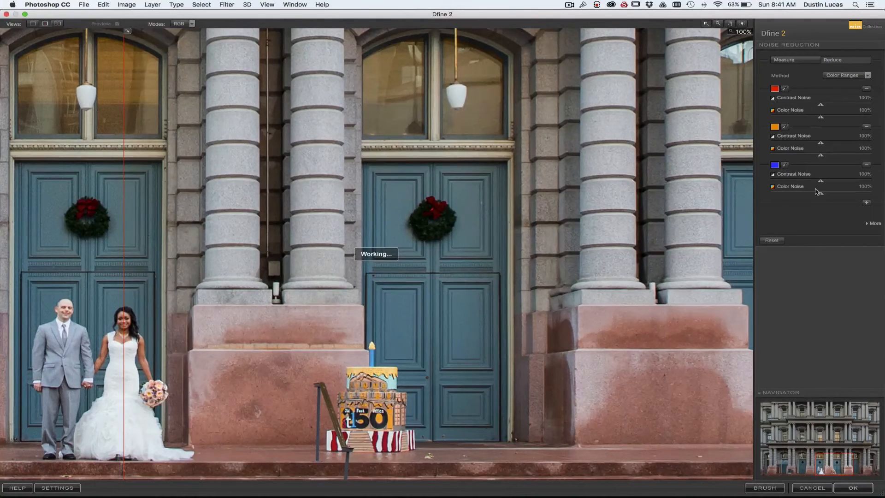
pyautogui.click(869, 224)
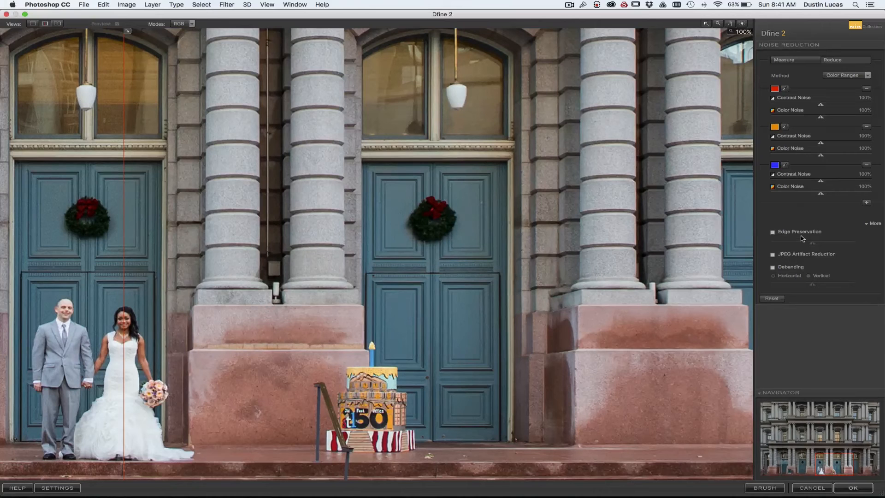
# Step: Try the Debanding option in the additional reduction settings and return to the noise measurement settings
pyautogui.click(772, 268)
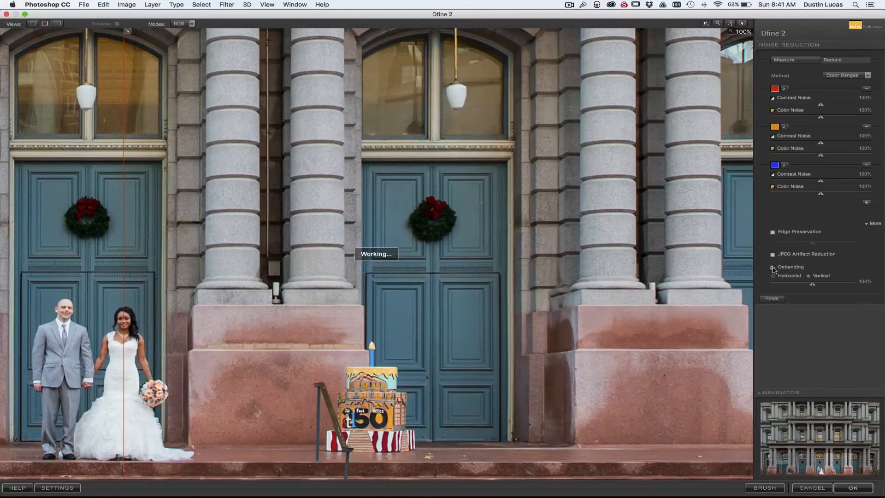
pyautogui.click(773, 268)
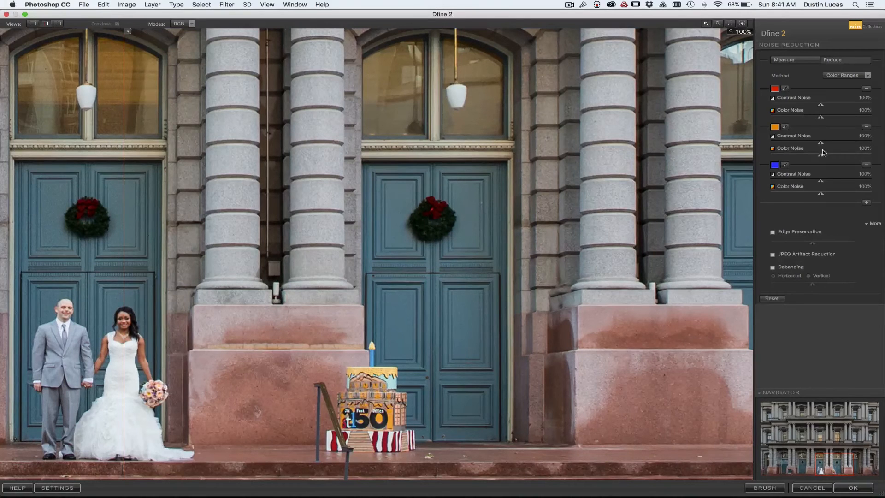
pyautogui.click(785, 60)
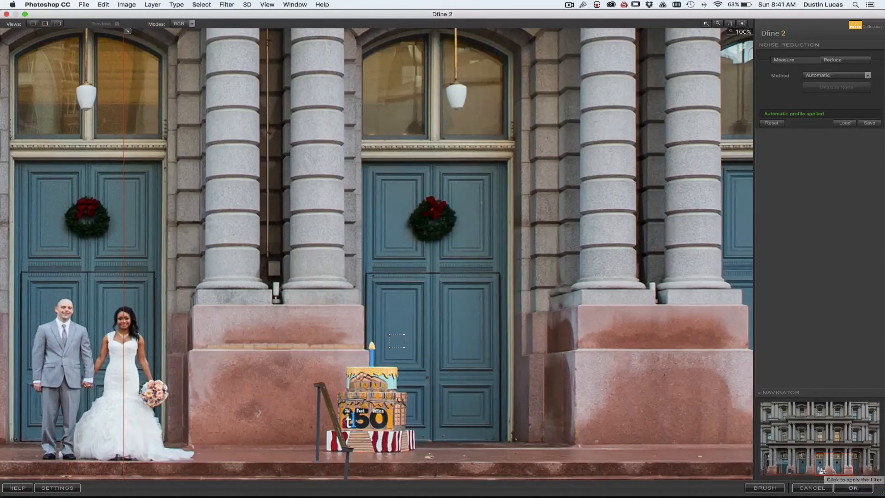
# Step: Check that the filter settings apply the effect to a separate layer, and apply the Dfine 2 noise reduction
pyautogui.click(71, 487)
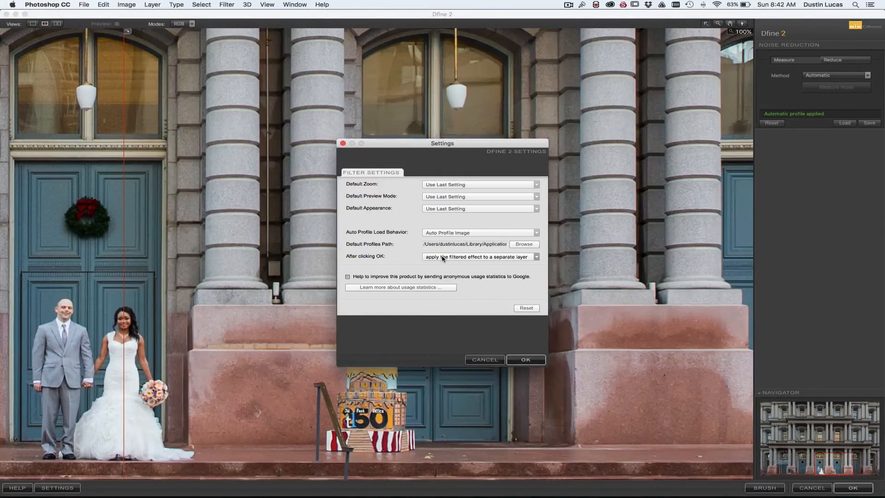
pyautogui.click(530, 361)
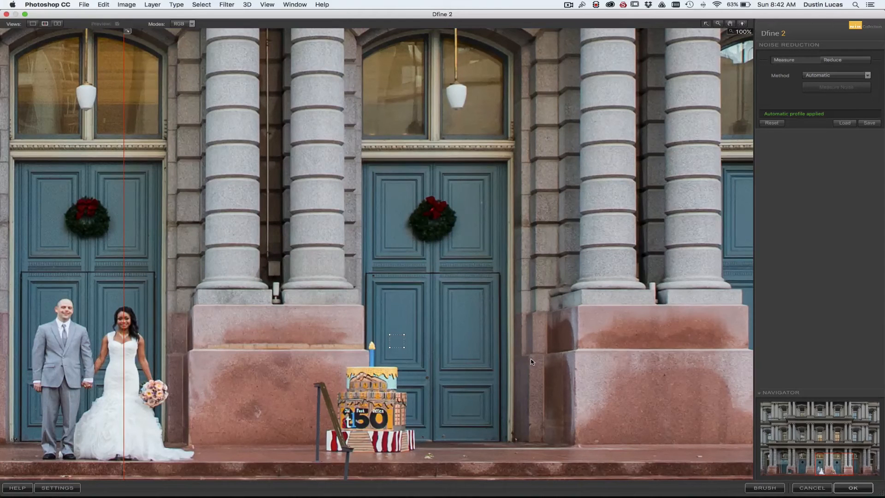
pyautogui.click(853, 487)
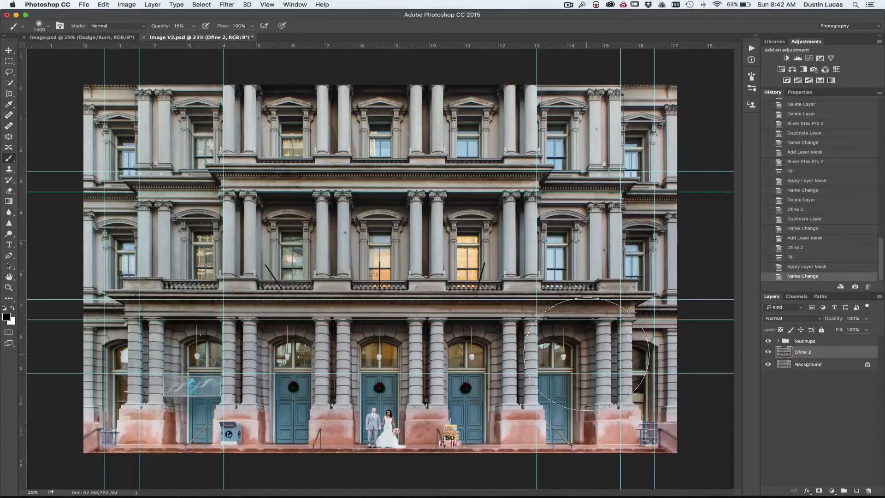
# Step: Open the Dfine 2 layer in the Sharpener Pro 3 RAW Presharpener and view the doorway with the cake at 100%
pyautogui.click(227, 5)
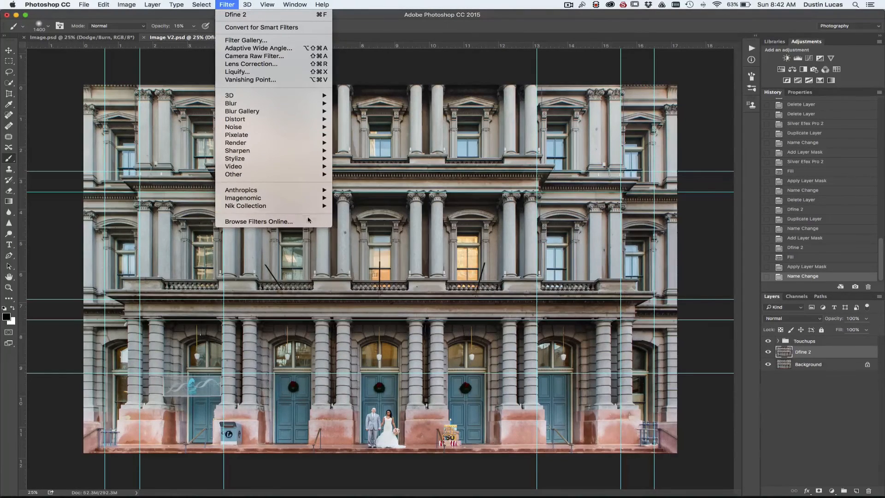
pyautogui.moveTo(277, 205)
pyautogui.click(385, 238)
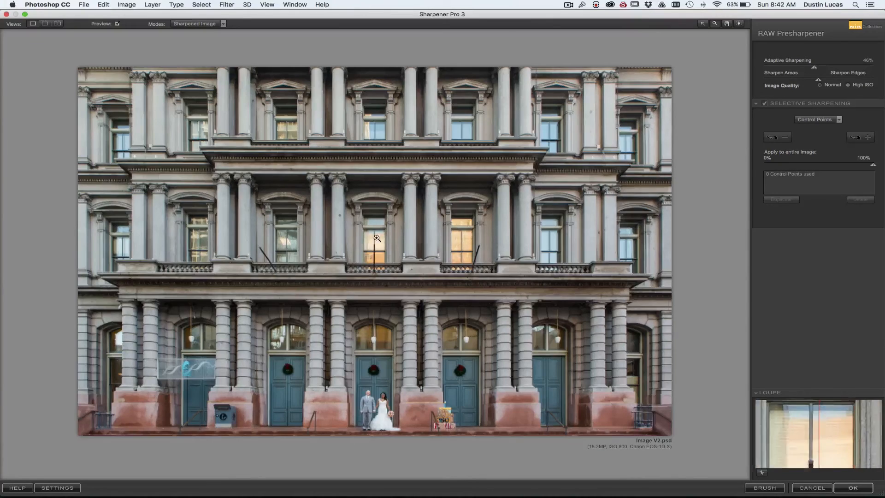
pyautogui.click(416, 409)
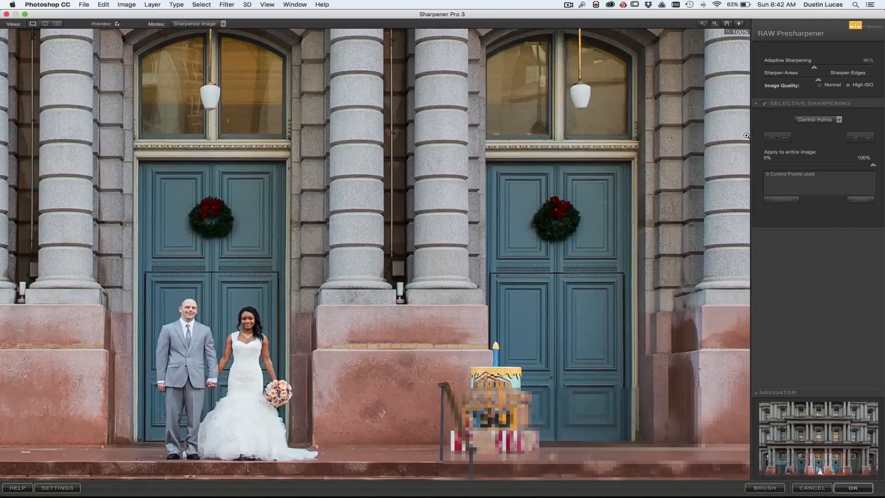
pyautogui.moveTo(516, 369); pyautogui.dragTo(318, 362)
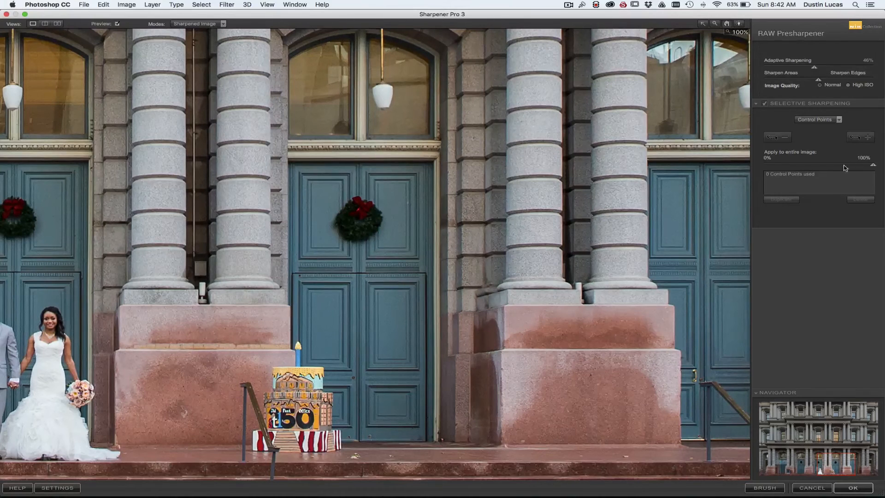
# Step: Set the selective sharpening method to Color Ranges and raise Adaptive Sharpening to 51%
pyautogui.click(838, 119)
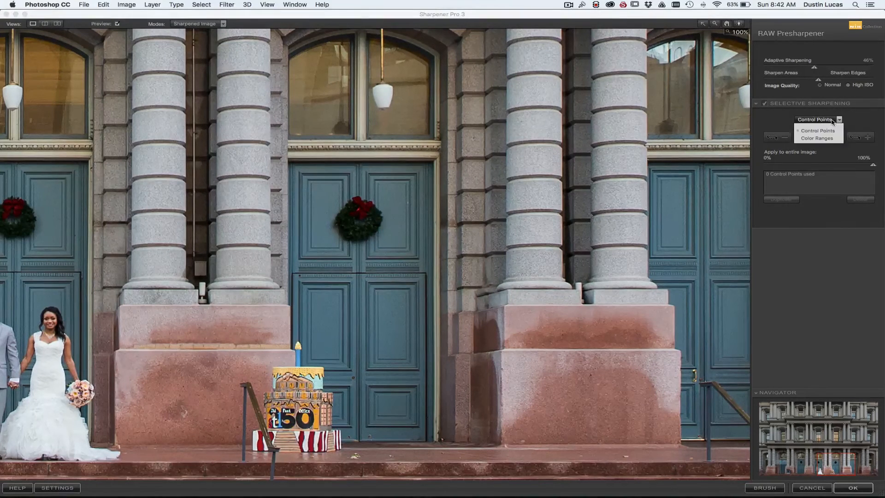
pyautogui.click(816, 138)
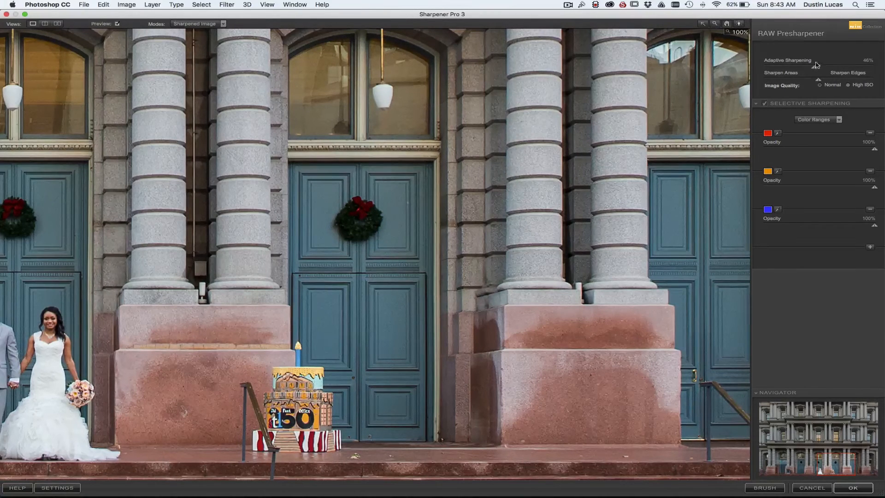
pyautogui.moveTo(814, 67); pyautogui.dragTo(824, 70)
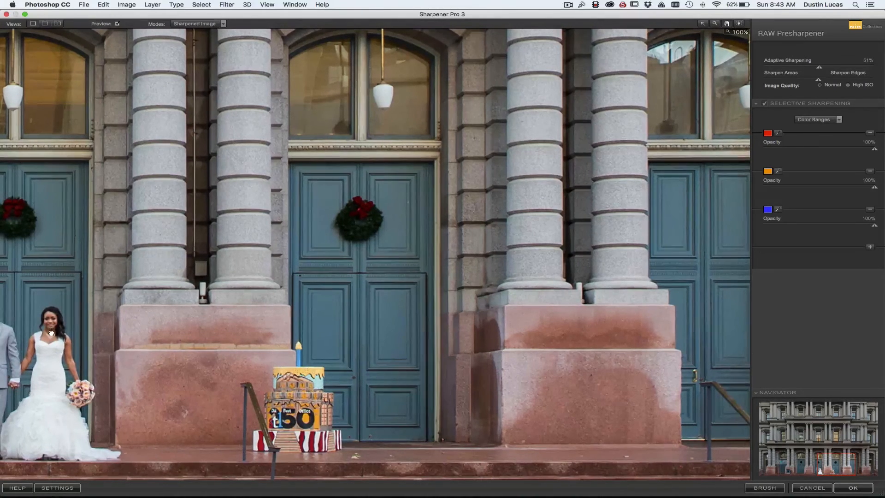
# Step: Shift the sharpening balance towards Sharpen Edges and apply the RAW Presharpener
pyautogui.moveTo(51, 327); pyautogui.dragTo(50, 337)
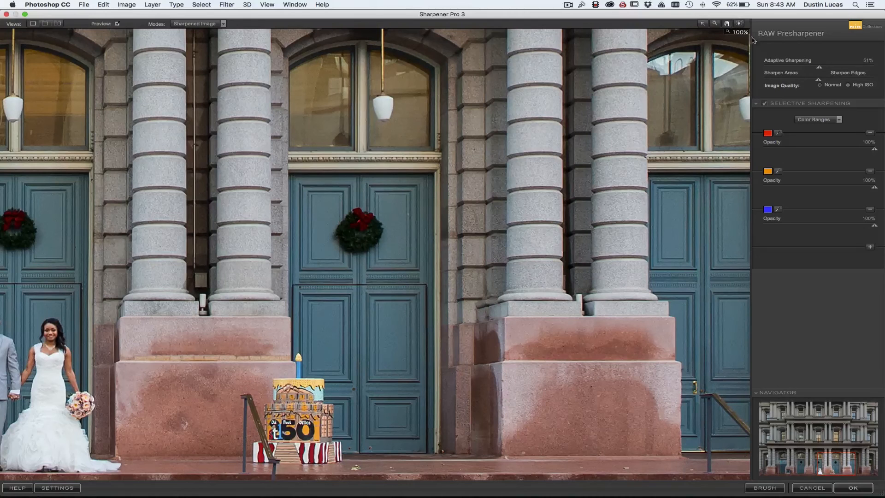
pyautogui.moveTo(820, 84); pyautogui.dragTo(840, 84)
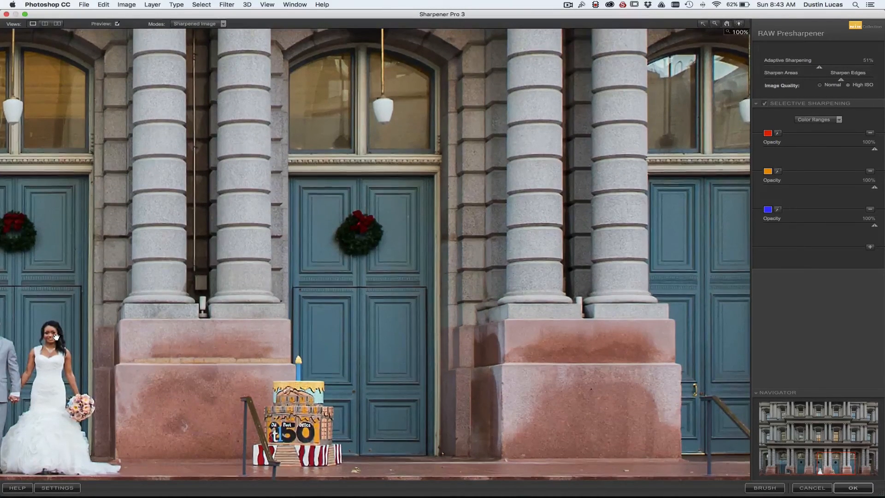
pyautogui.click(852, 489)
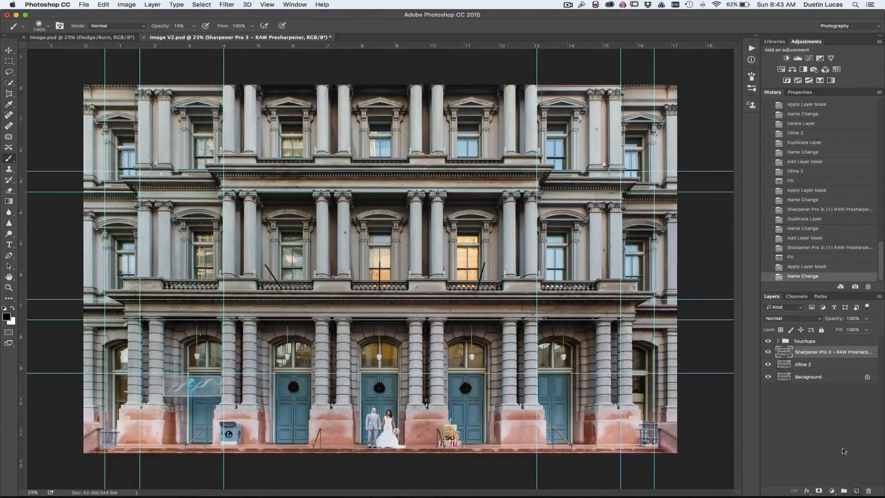
# Step: Open the Background layer in the Sharpener Pro 3 Output Sharpener and view the bride and the cake doorway at 100%
pyautogui.click(813, 377)
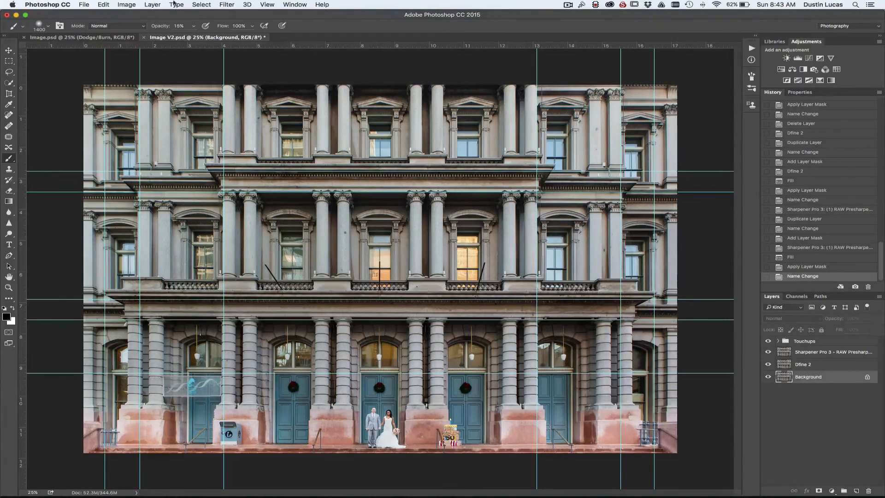
pyautogui.click(227, 4)
pyautogui.moveTo(258, 206)
pyautogui.click(396, 247)
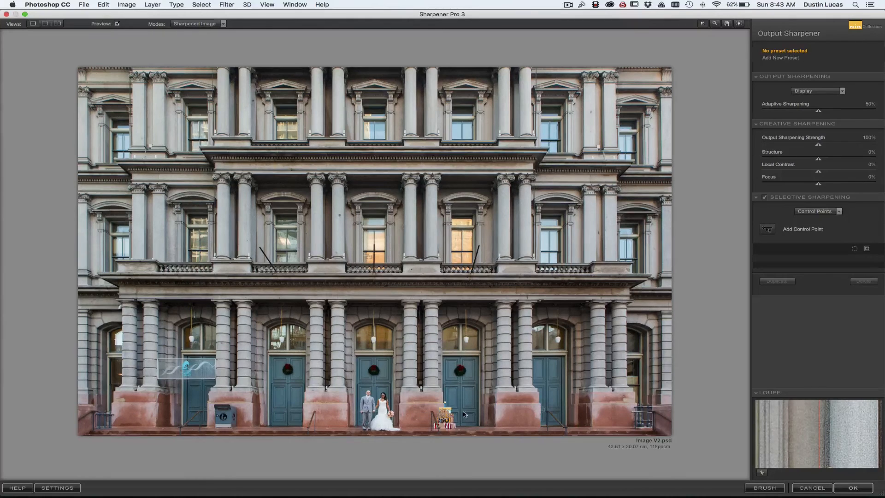
pyautogui.click(714, 23)
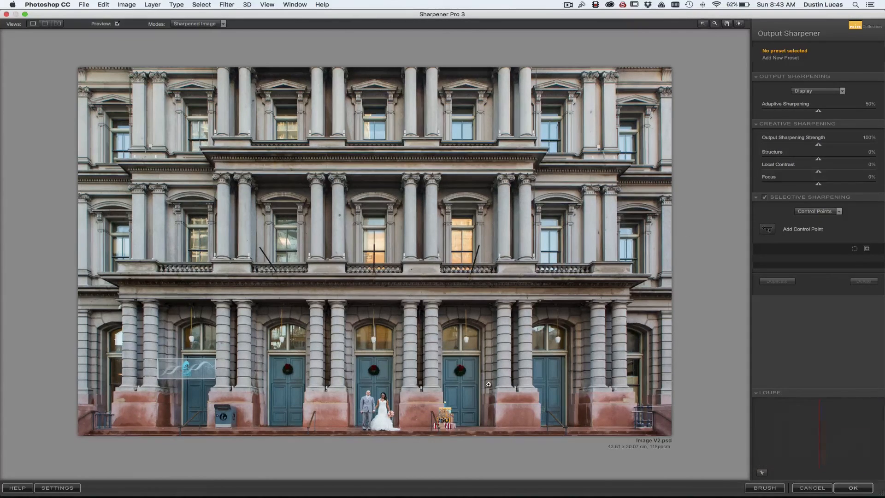
pyautogui.click(500, 406)
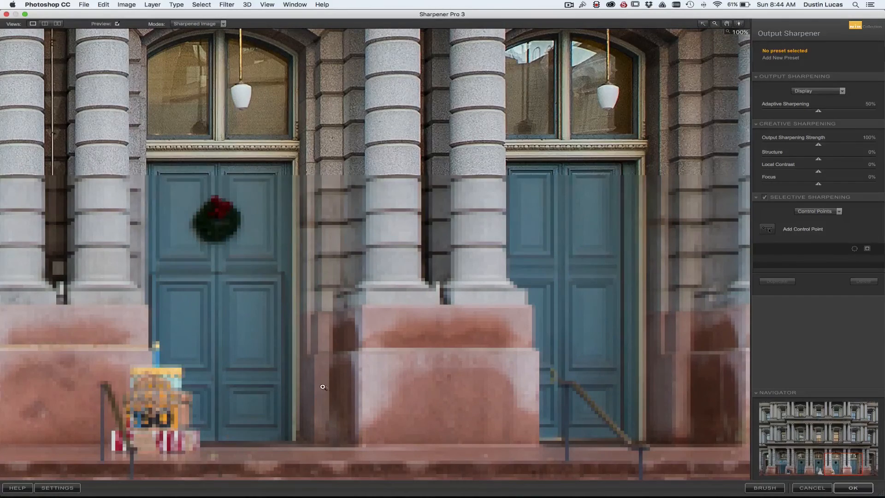
pyautogui.click(727, 23)
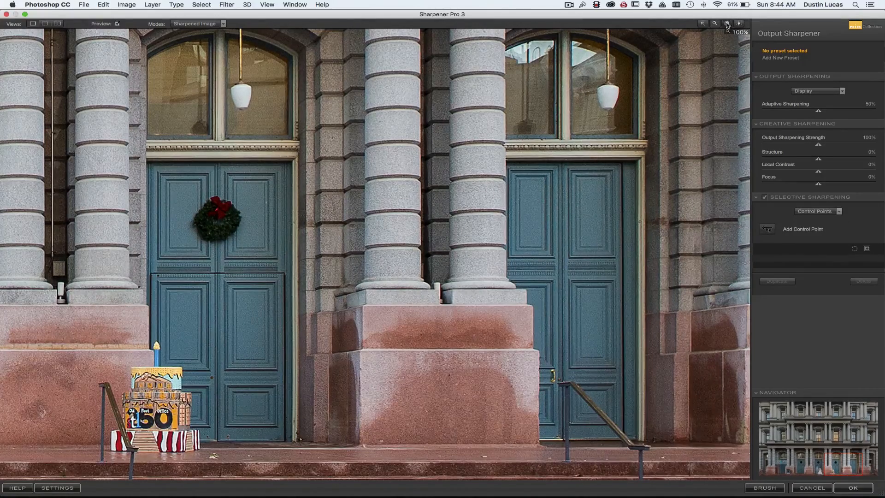
pyautogui.moveTo(345, 363); pyautogui.dragTo(461, 371)
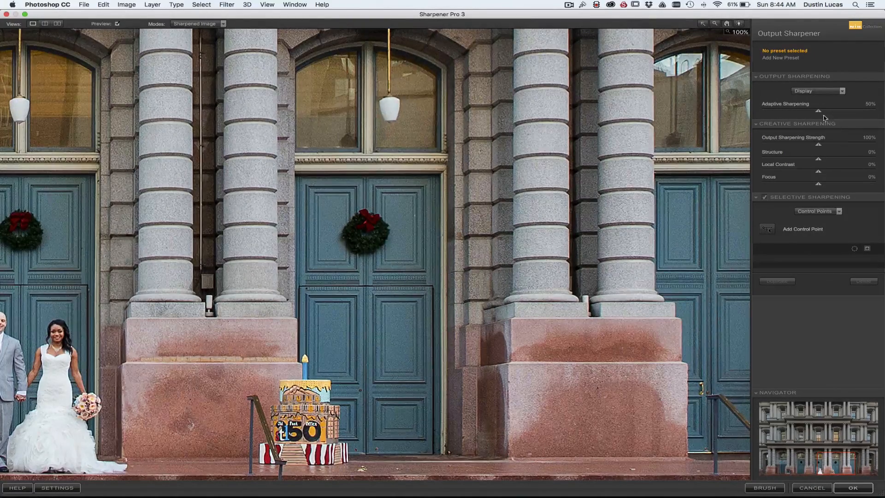
# Step: Keep Display as the output sharpening device and set Adaptive Sharpening to 35%
pyautogui.moveTo(822, 113); pyautogui.dragTo(804, 113)
pyautogui.click(811, 92)
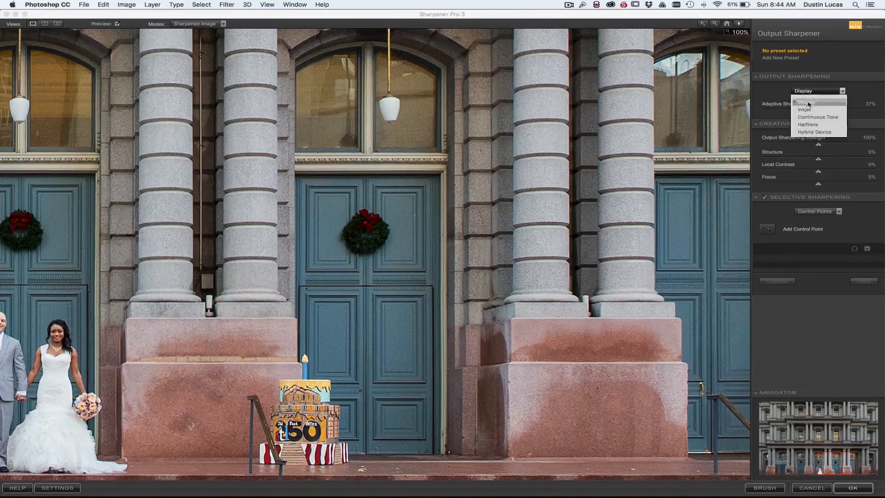
pyautogui.click(777, 93)
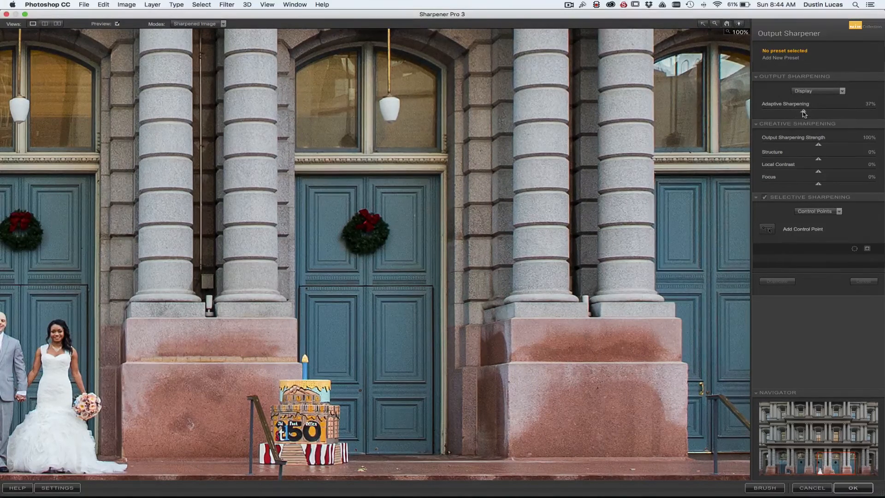
pyautogui.moveTo(802, 113); pyautogui.dragTo(795, 113)
pyautogui.moveTo(799, 113); pyautogui.dragTo(801, 113)
pyautogui.moveTo(66, 341); pyautogui.dragTo(64, 341)
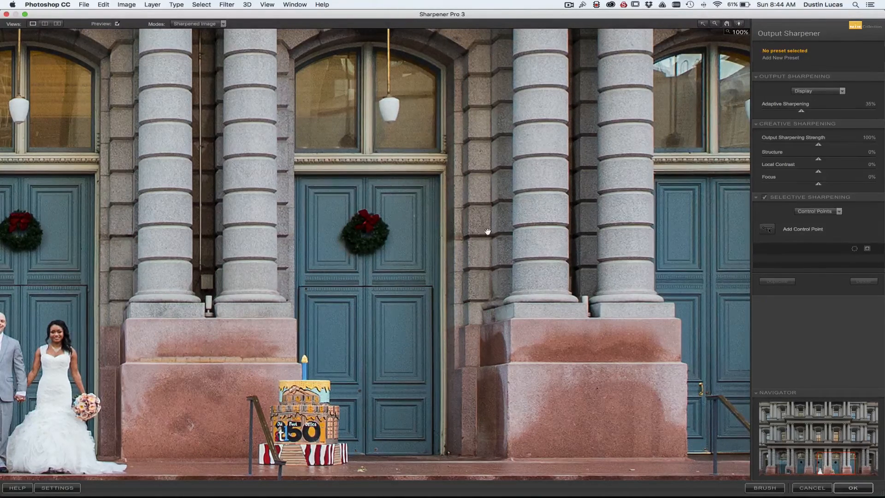
# Step: Try the Sharpening Soft Proof preview, return to the Sharpened Image mode, and apply the Output Sharpener
pyautogui.click(223, 24)
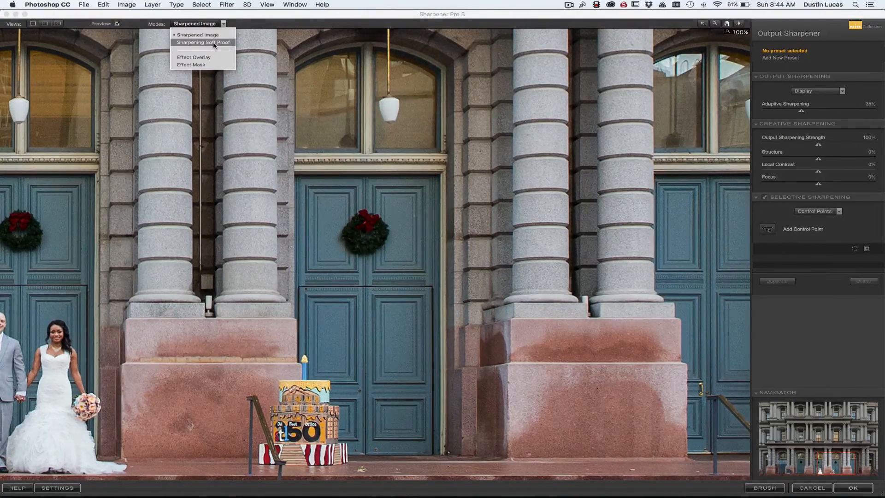
pyautogui.click(214, 43)
pyautogui.click(214, 29)
pyautogui.click(213, 35)
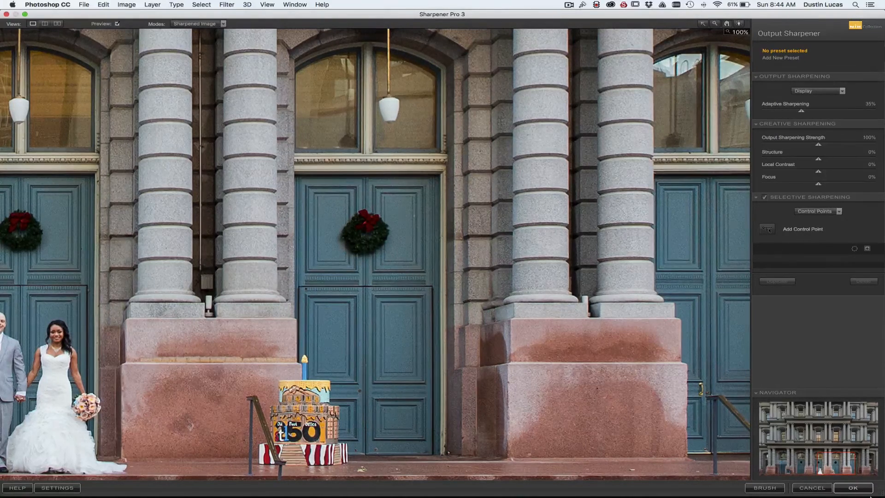
pyautogui.click(847, 491)
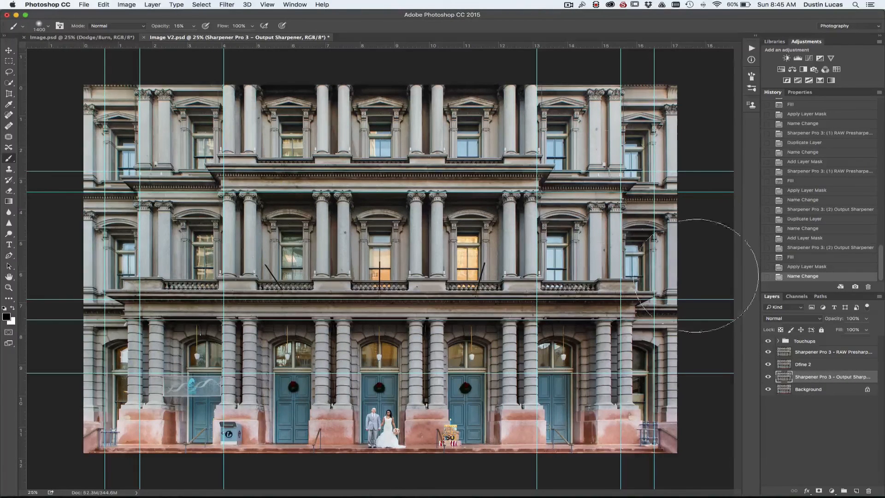
# Step: Close the Image.psd document and reopen it from the March folder
pyautogui.click(89, 39)
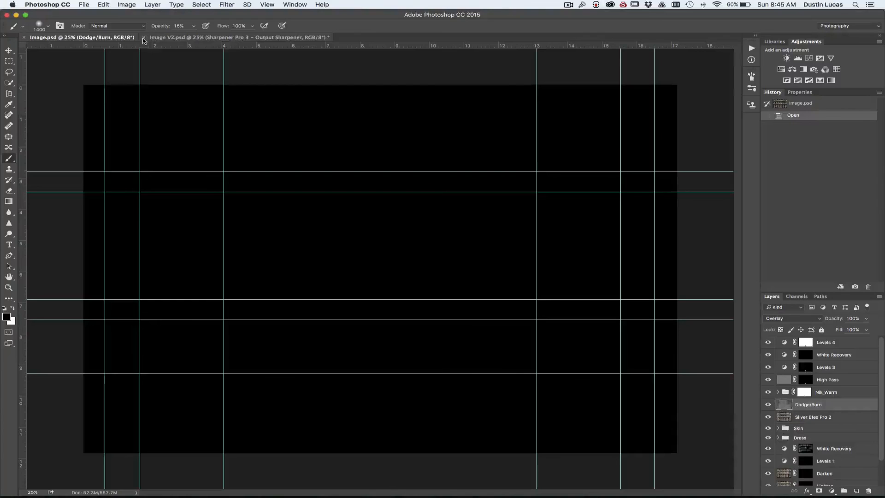
pyautogui.click(25, 37)
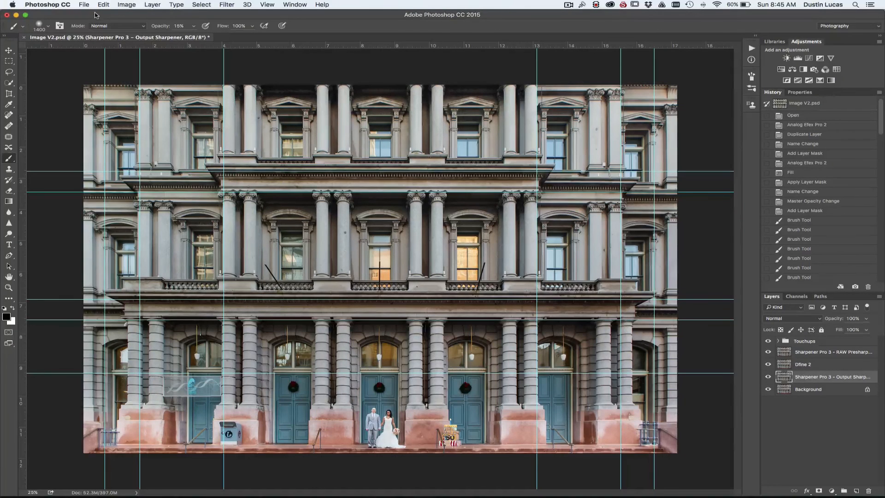
pyautogui.press('super+o')
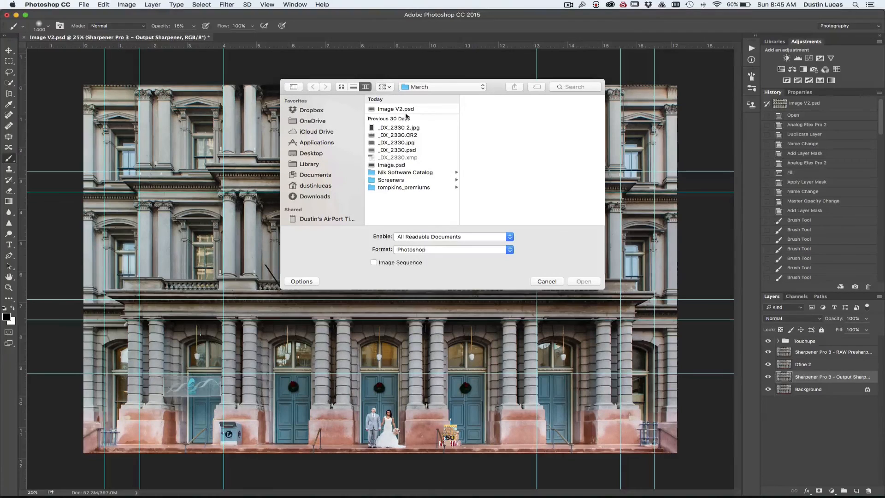
pyautogui.click(391, 165)
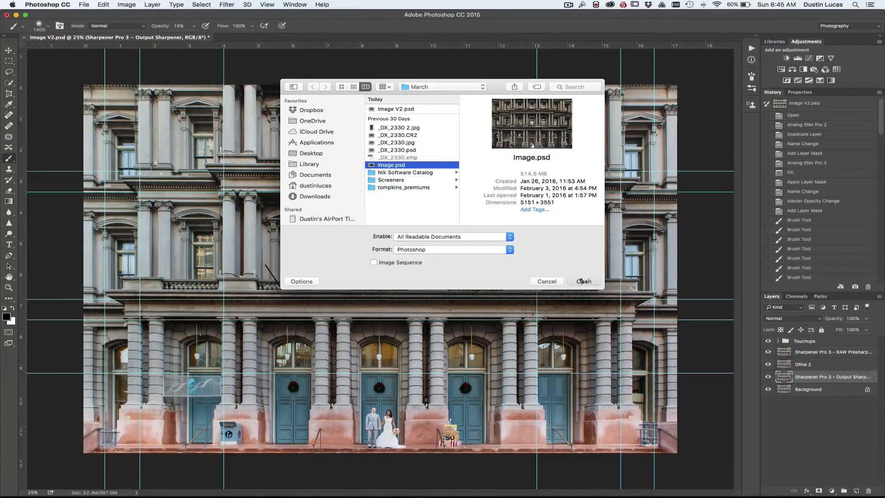
pyautogui.click(584, 280)
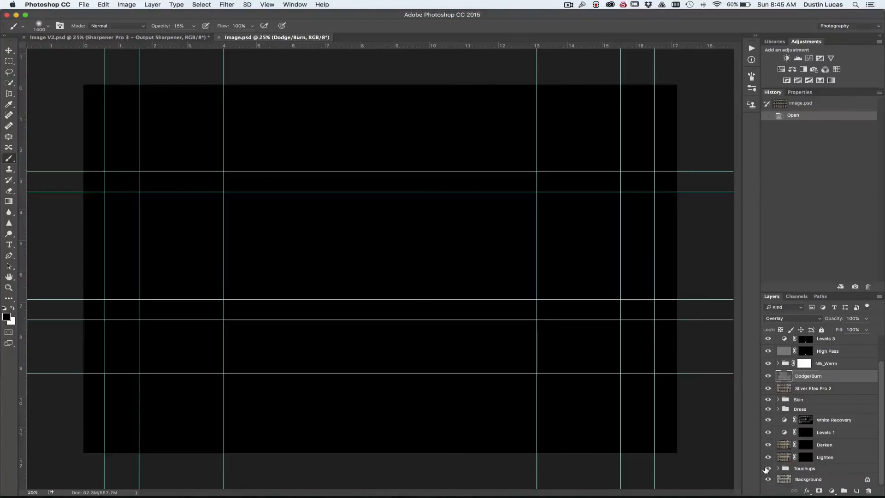
# Step: Isolate the Background layer of Image.psd and turn the visibility of all layers back on
pyautogui.keyDown('alt'); pyautogui.click(768, 479); pyautogui.keyUp('alt')
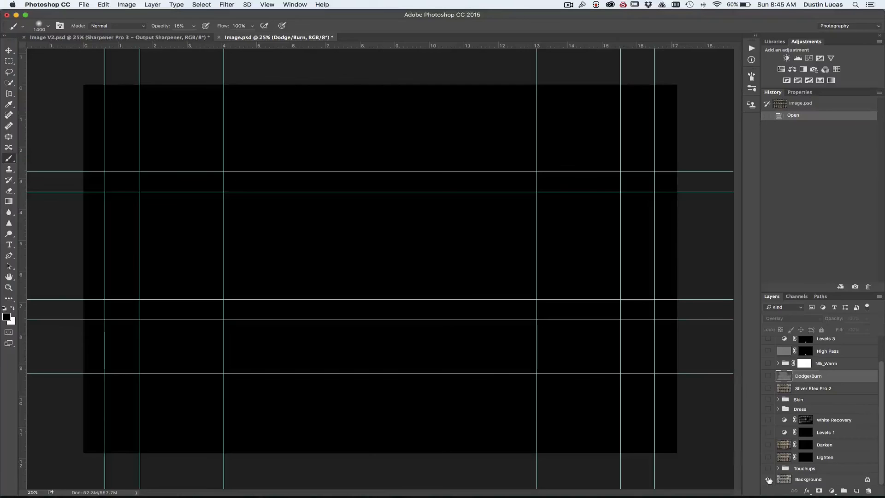
pyautogui.keyDown('alt'); pyautogui.click(768, 479); pyautogui.keyUp('alt')
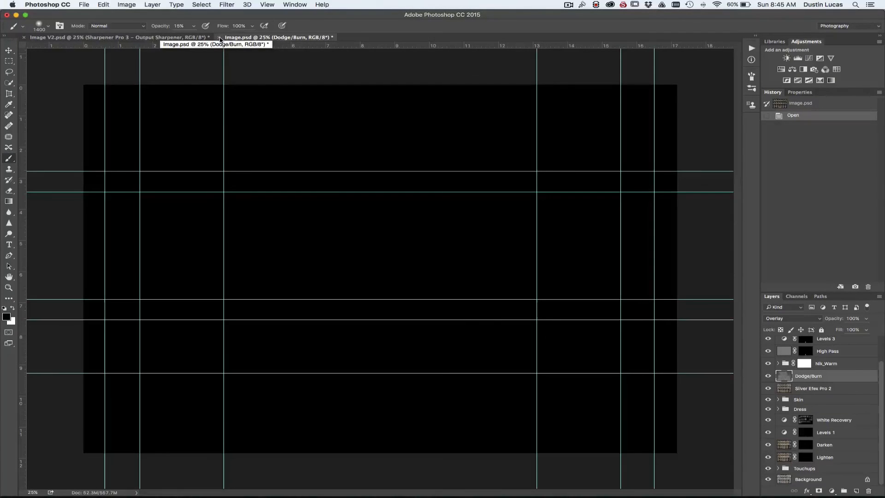
# Step: Quit Photoshop without saving the changes to Image.psd and Image V2.psd, and relaunch Photoshop CC 2015
pyautogui.press('super+q')
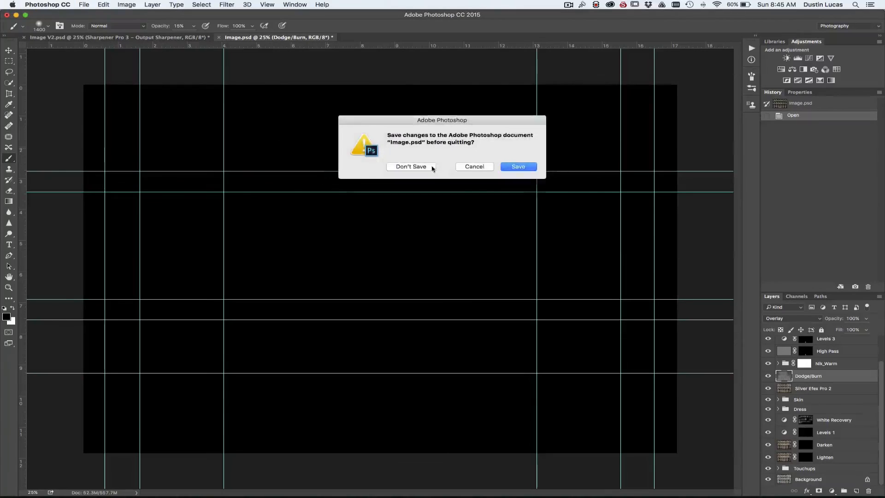
pyautogui.click(426, 169)
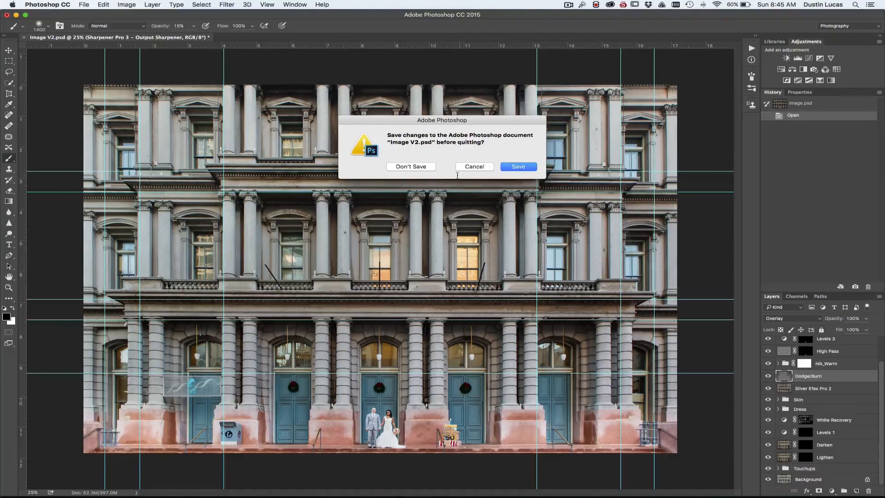
pyautogui.click(426, 167)
pyautogui.moveTo(465, 491)
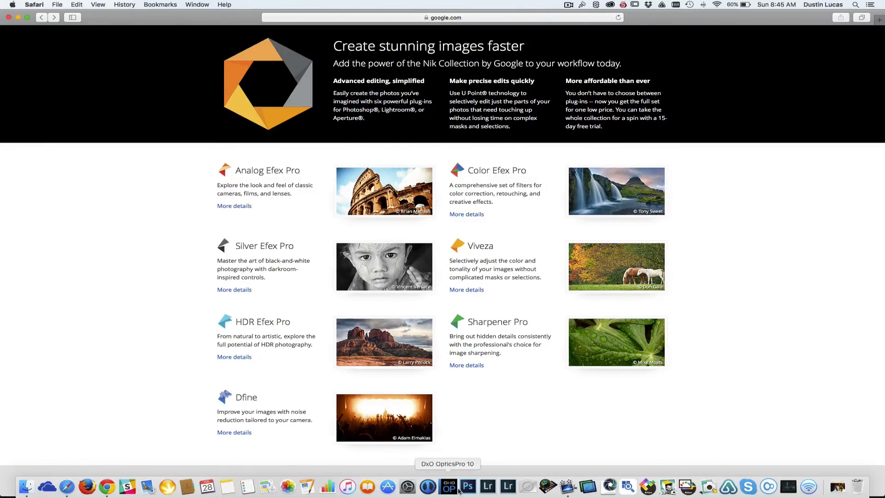
pyautogui.click(467, 486)
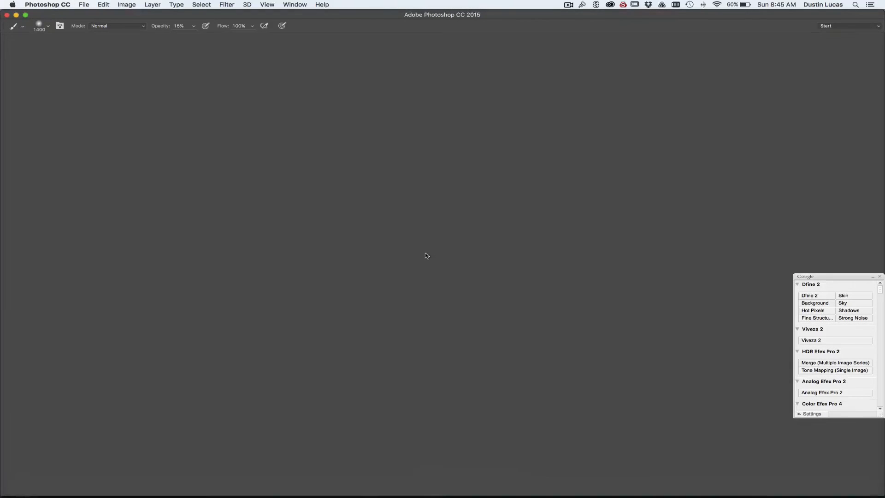
# Step: Open Image.psd from the March folder
pyautogui.press('super+o')
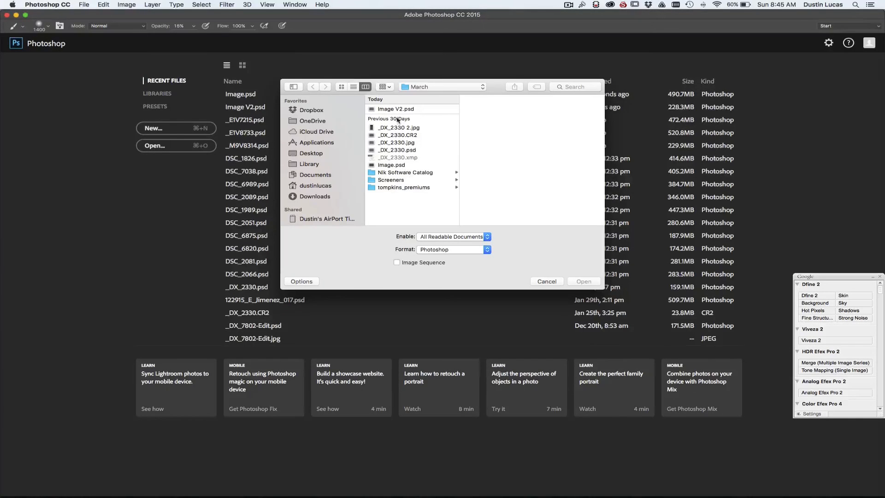
pyautogui.click(391, 165)
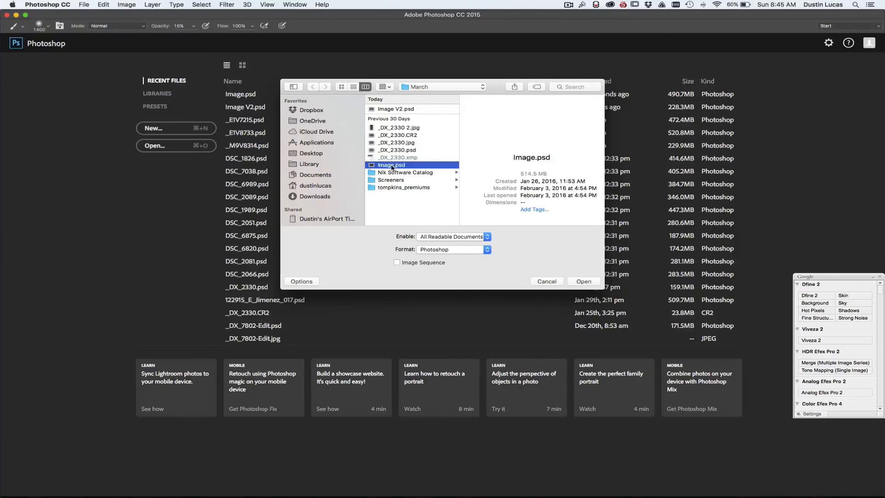
pyautogui.click(583, 281)
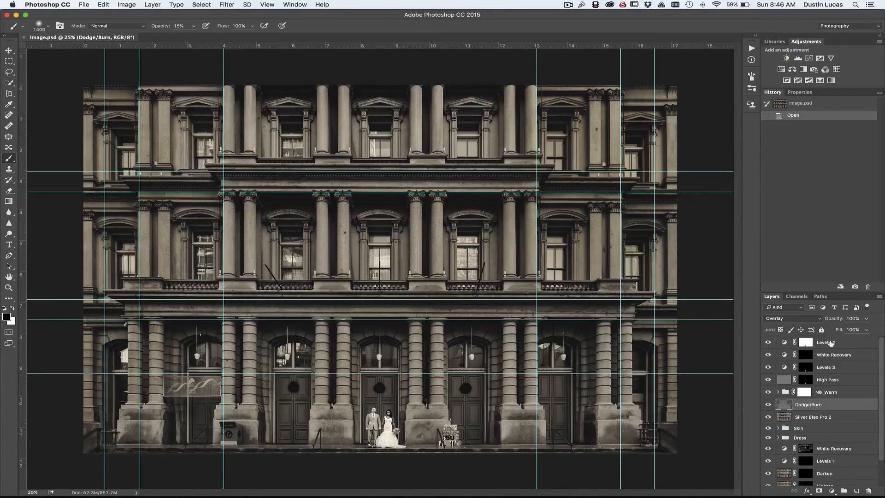
# Step: Show only the Background layer to view the original photo, and restore the visibility of all layers
pyautogui.scroll(-2, 798, 443)
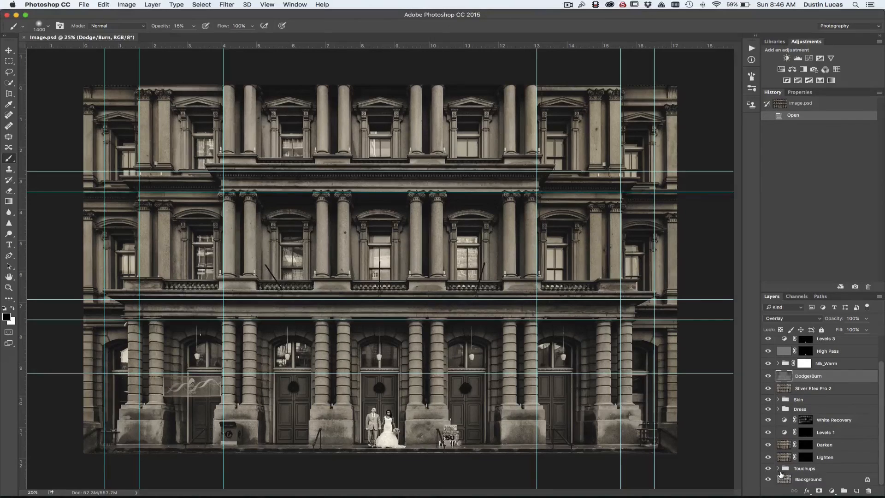
pyautogui.keyDown('alt'); pyautogui.click(768, 480); pyautogui.keyUp('alt')
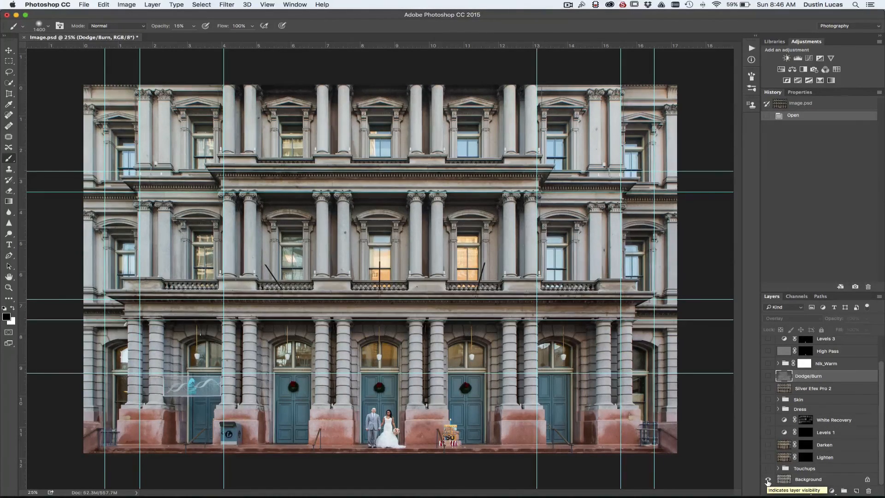
pyautogui.keyDown('alt'); pyautogui.click(768, 480); pyautogui.keyUp('alt')
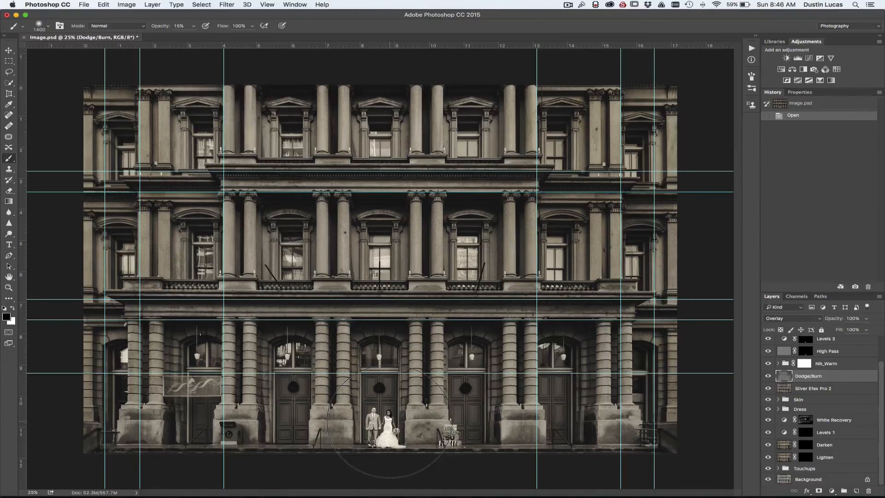
# Step: Reduce the brush size to 600 so that it fits around the wedding couple
pyautogui.press('[')
pyautogui.press('[')
pyautogui.press('[')
pyautogui.press('[')
pyautogui.press('[')
pyautogui.press('[')
pyautogui.press('[')
pyautogui.press('[')
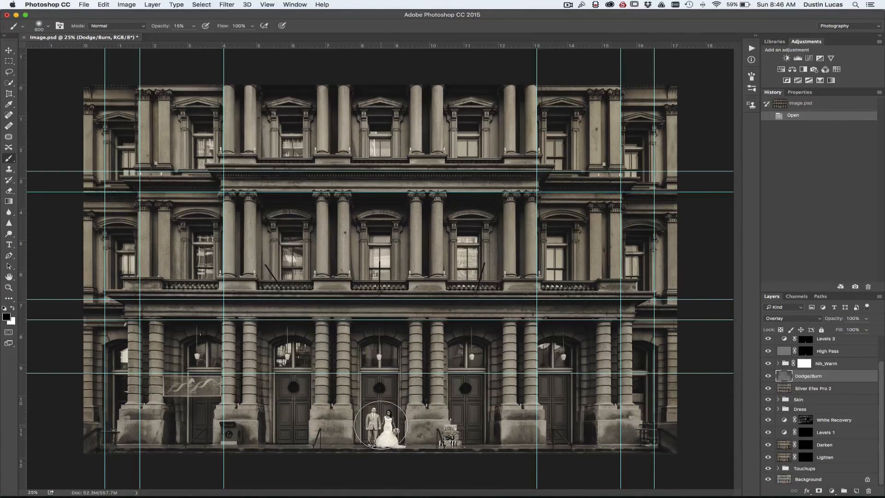